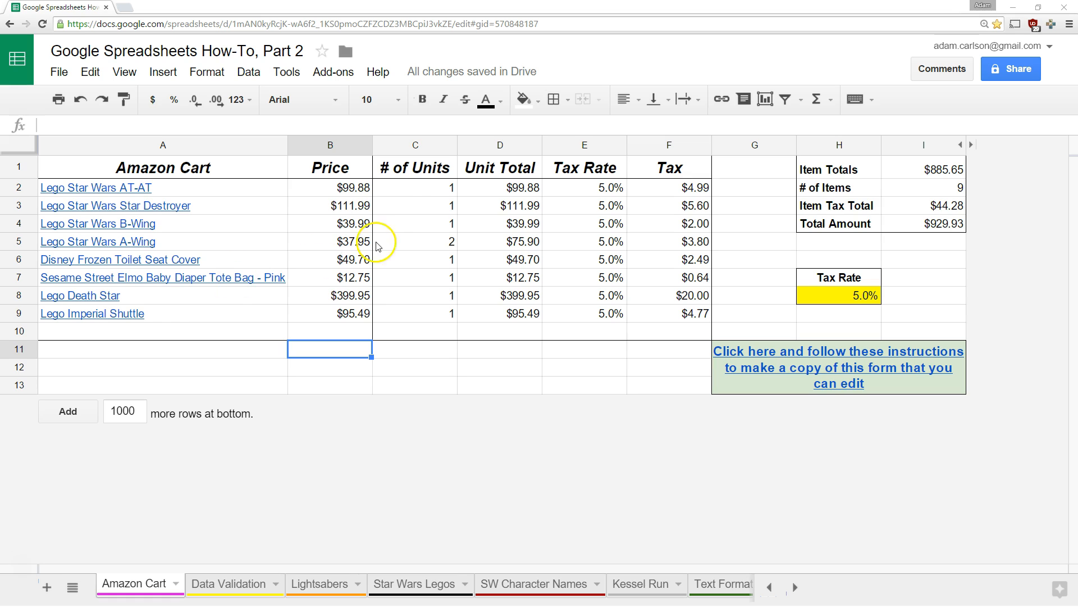
Set the Lego Death Star's # of Units in C8 to 2
left_click(496, 386)
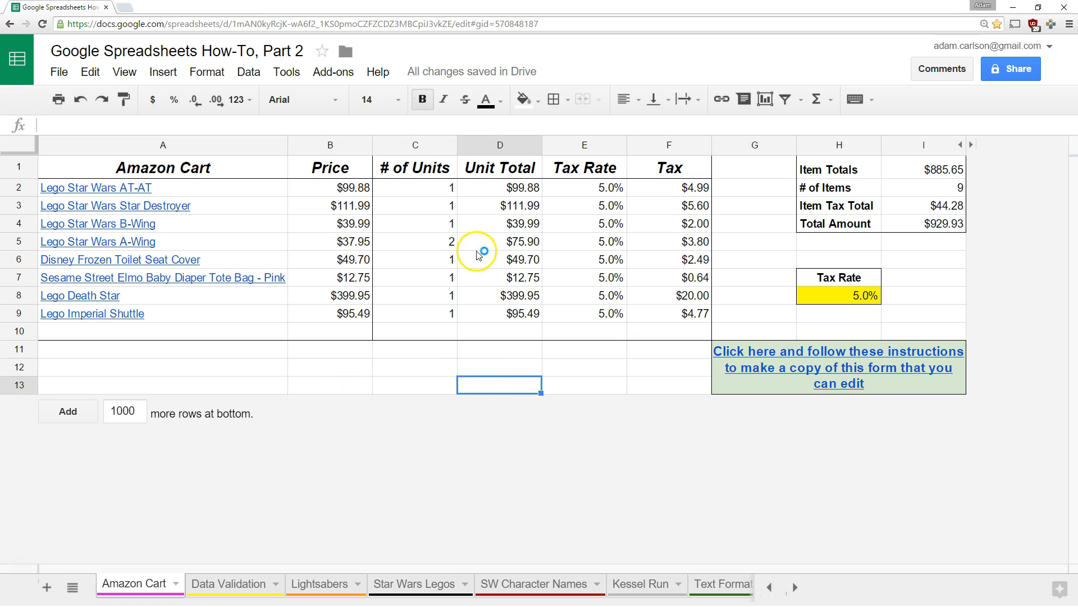
left_click_drag(423, 188, 419, 334)
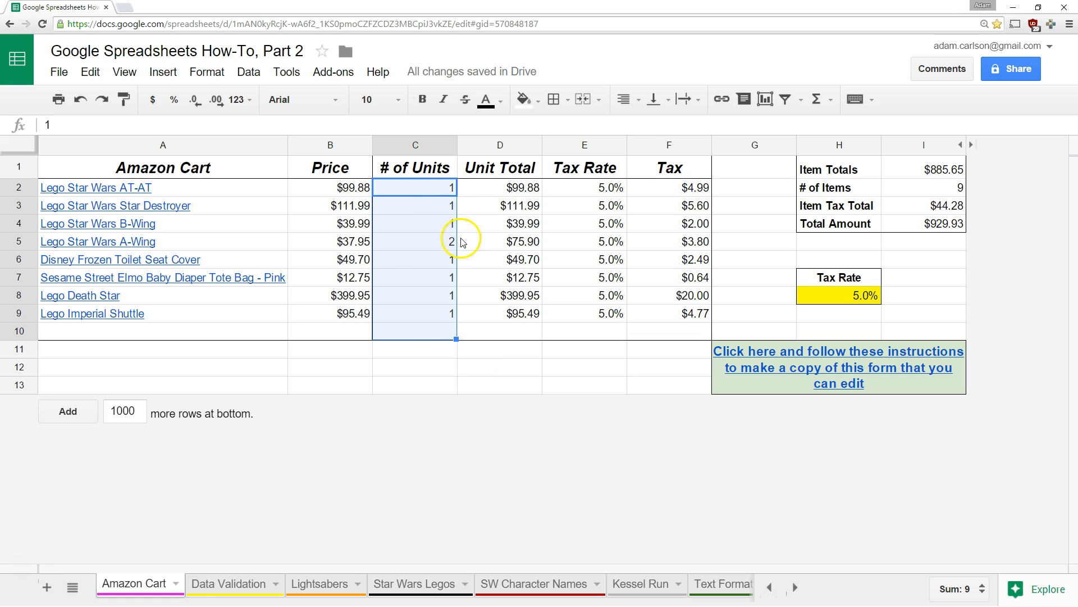
left_click(420, 295)
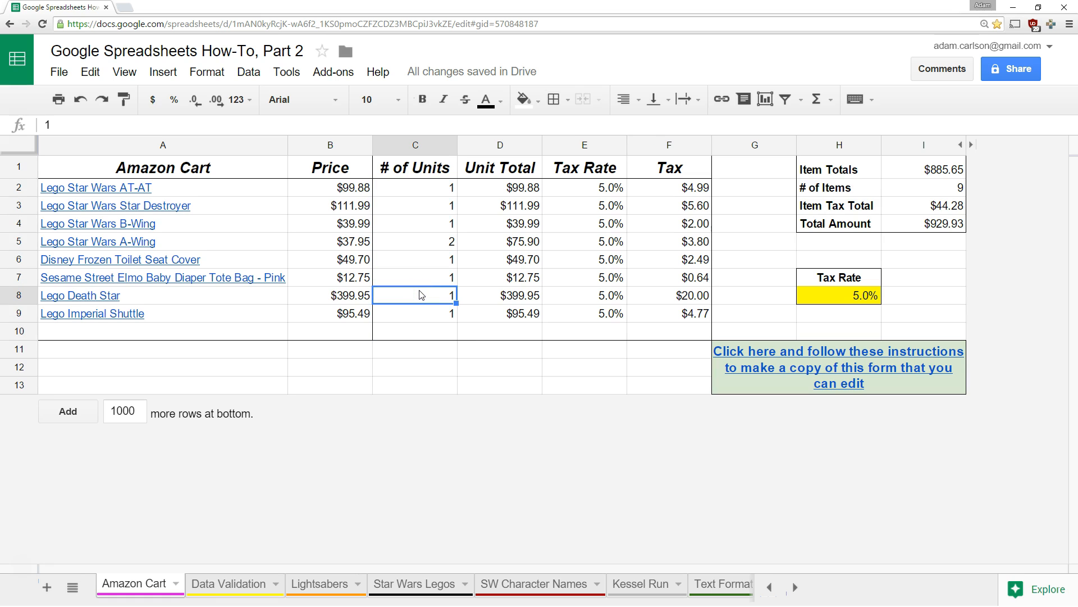
type("2")
key("Return")
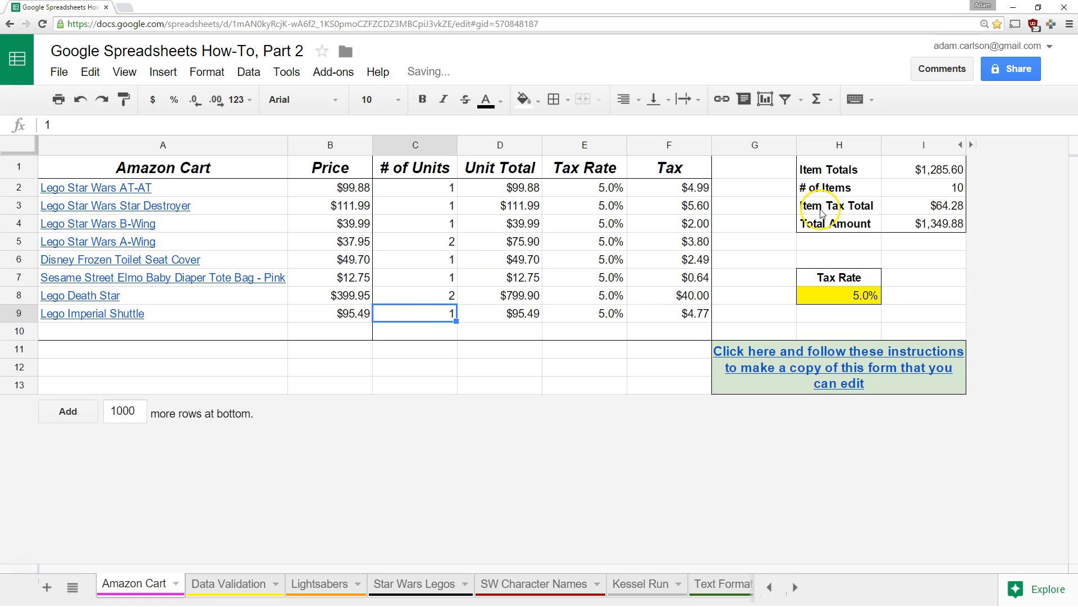
Enter 'two' in C8 to show the #VALUE! error, undo it, and select C2:C10
key("Up")
type("two")
key("Return")
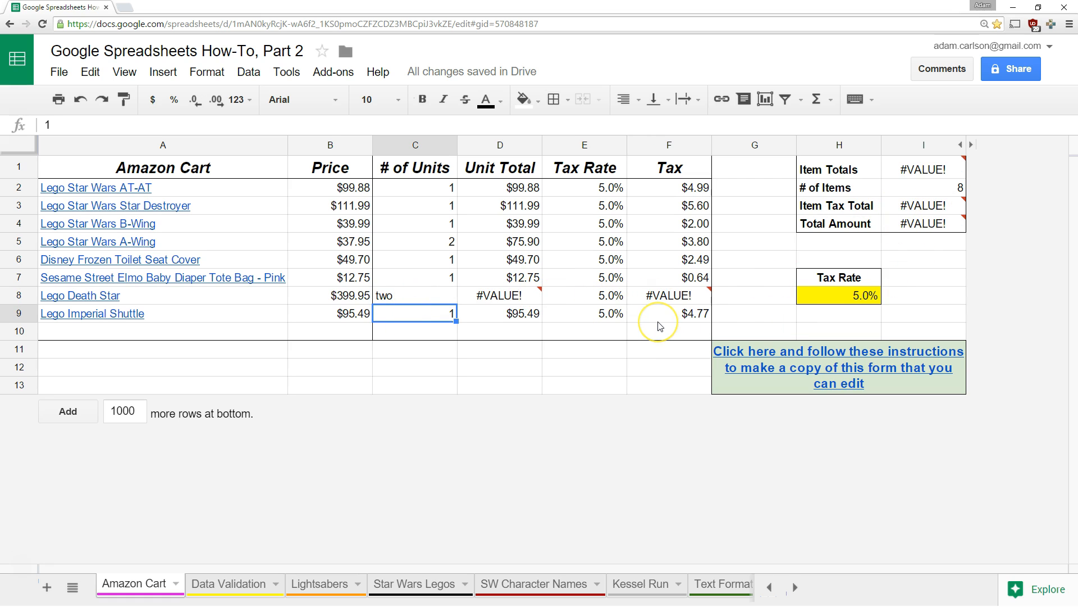
key("ctrl+z")
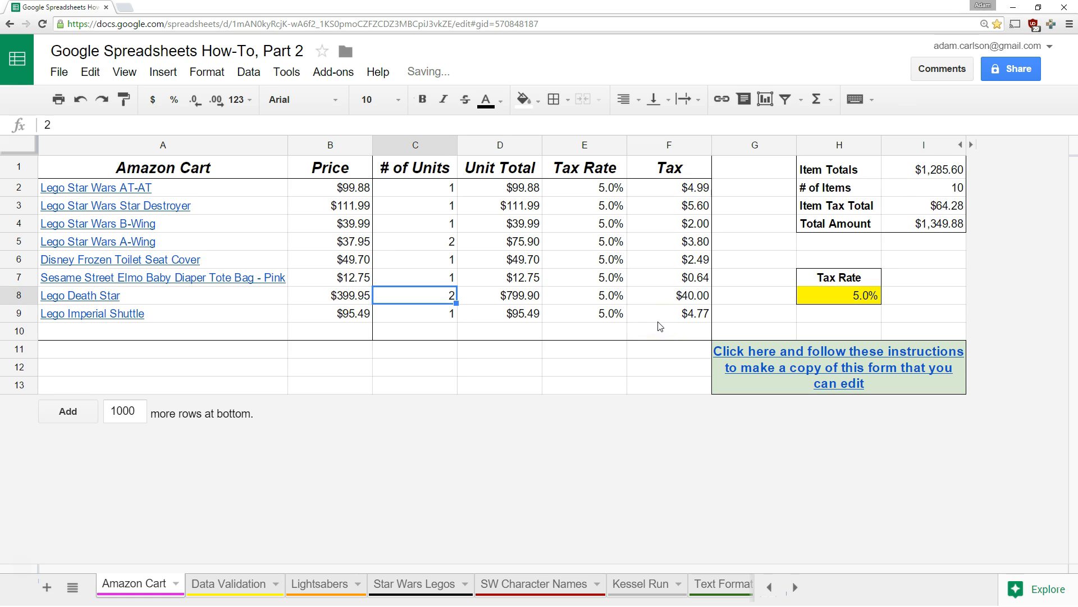
left_click_drag(421, 188, 419, 331)
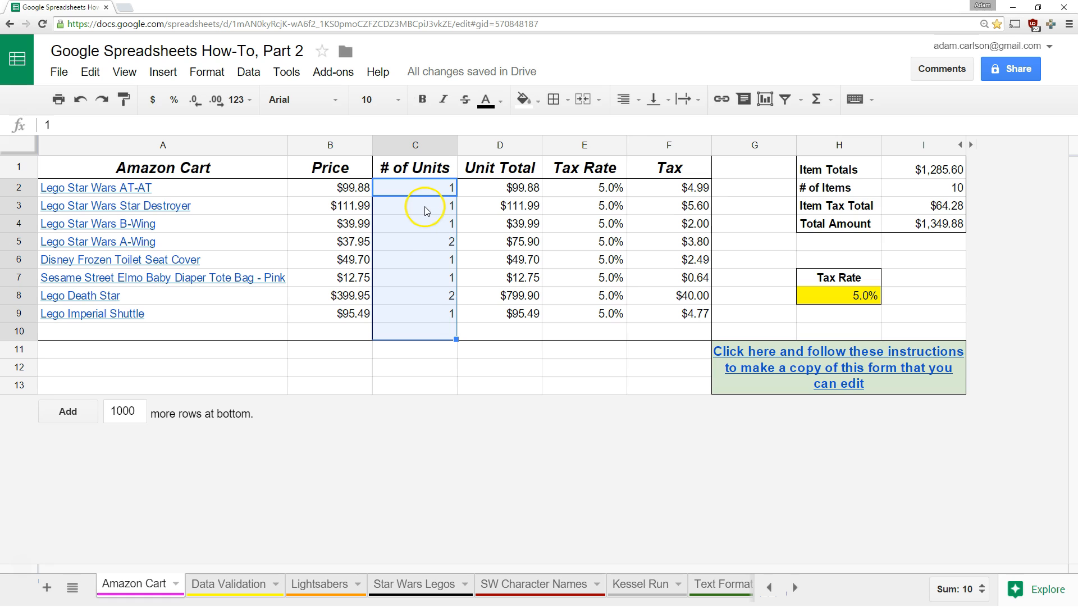
Add a warning validation rule to C2:C10 allowing only numbers greater than 0
right_click(417, 187)
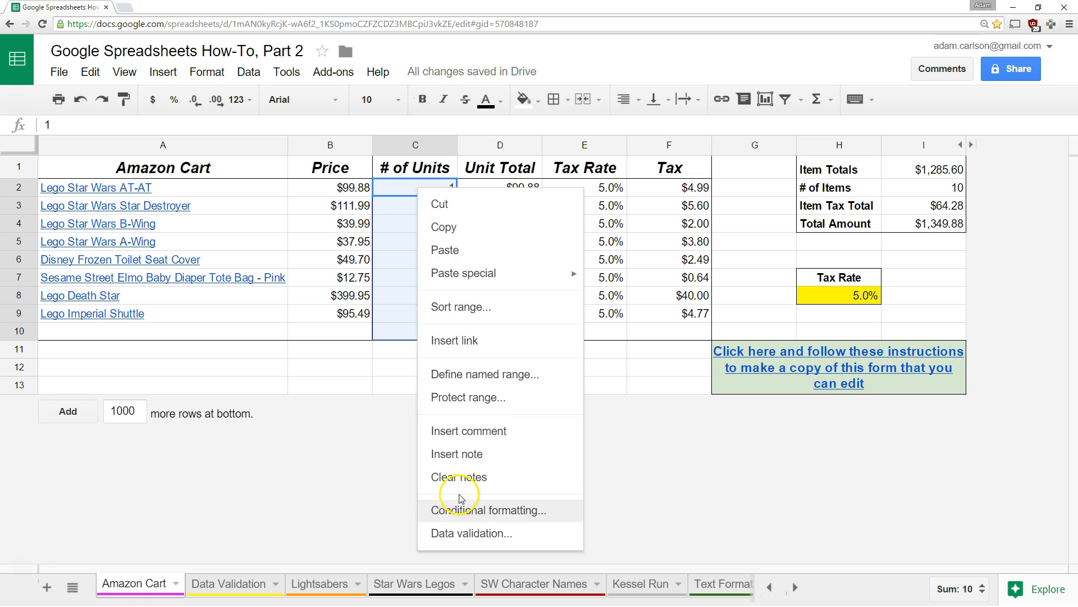
left_click(252, 78)
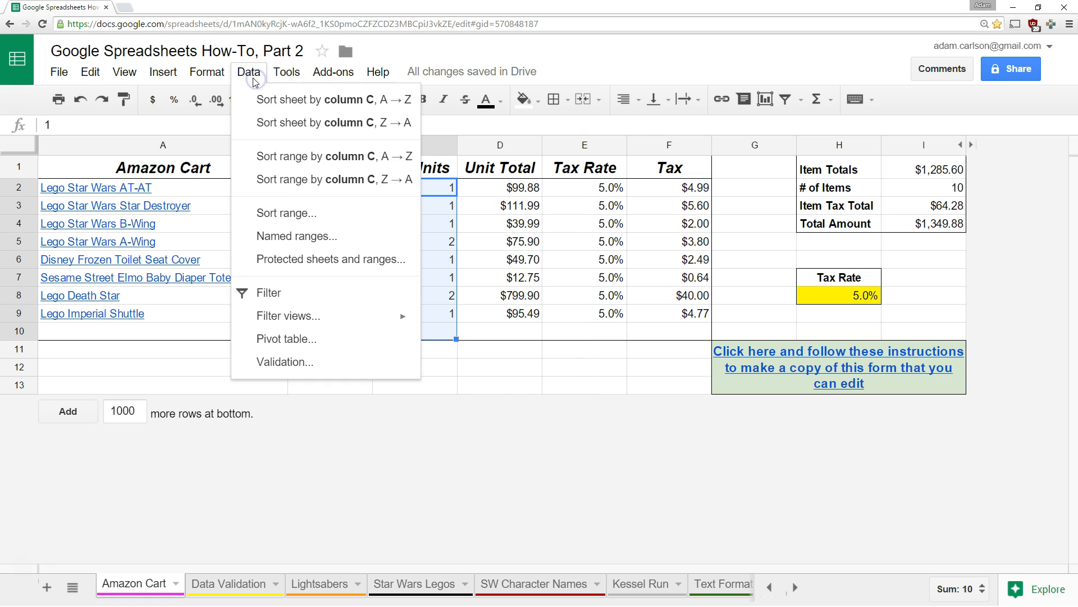
left_click(299, 362)
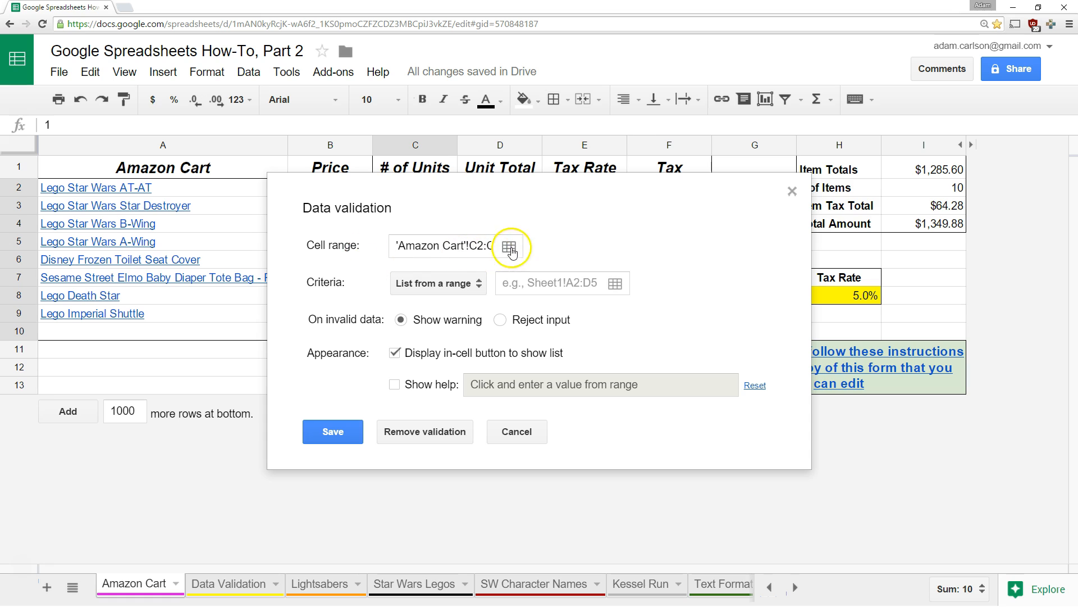
left_click(480, 283)
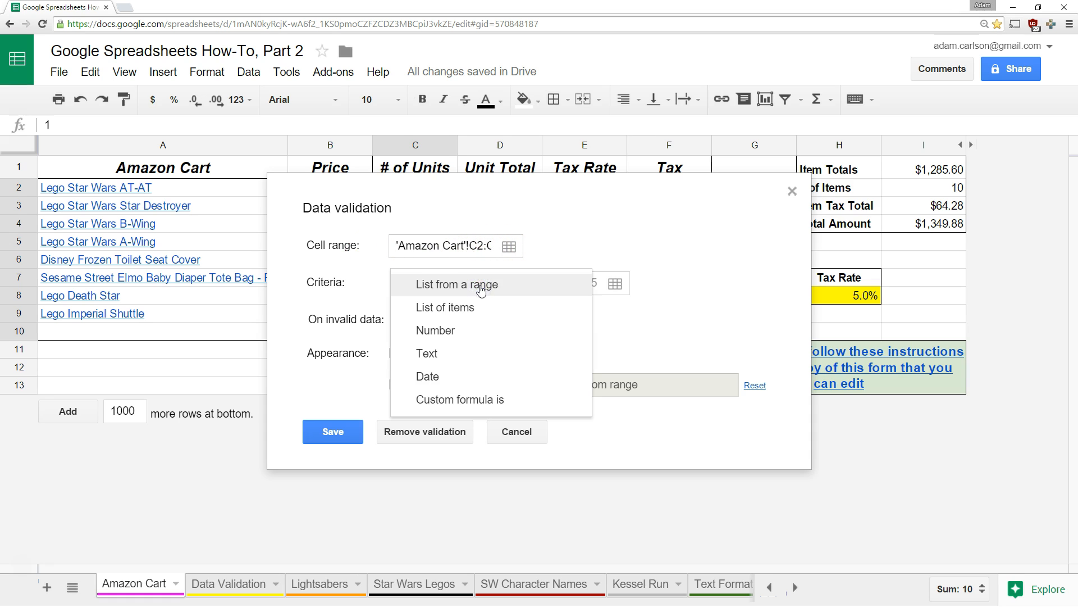
left_click(465, 331)
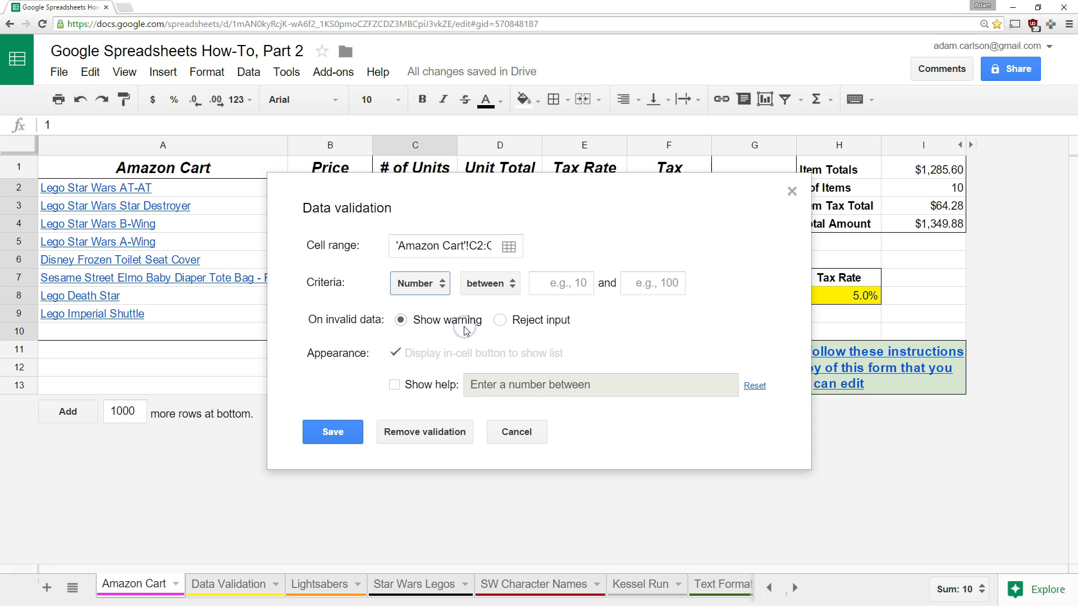
left_click(511, 288)
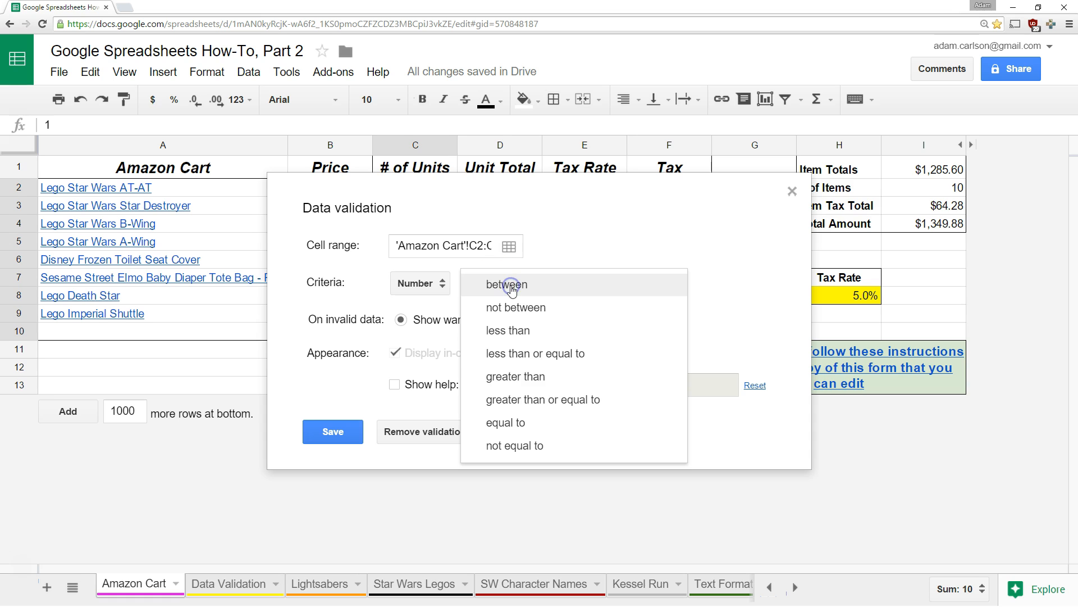
left_click(522, 378)
left_click(560, 283)
type("0")
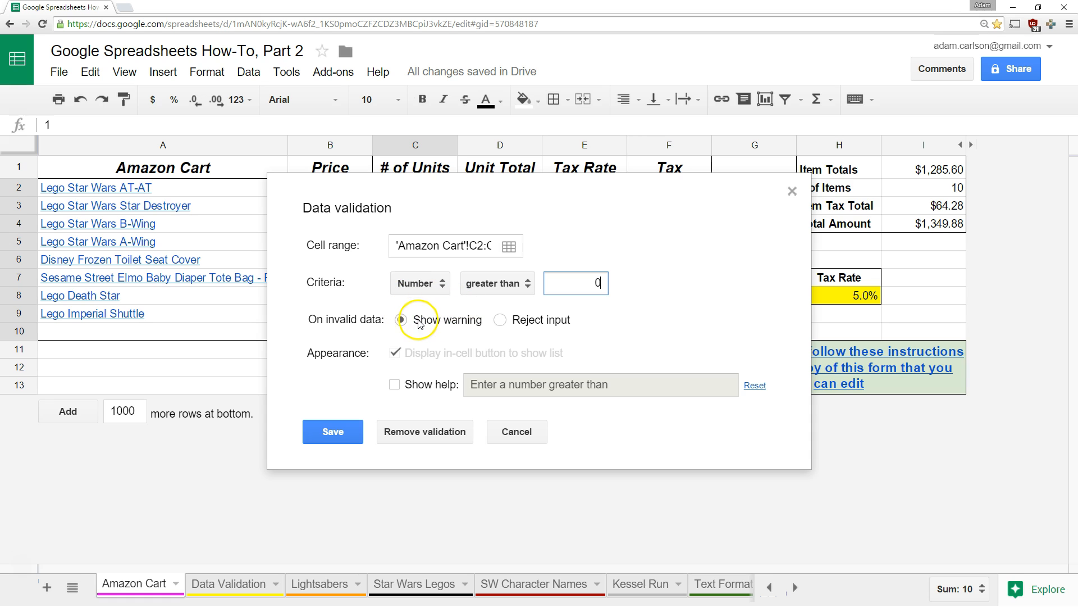
left_click(337, 433)
Enter 'one' as the Lego Imperial Shuttle quantity in C9
left_click(448, 356)
key("Up")
key("Up")
type("one")
key("Return")
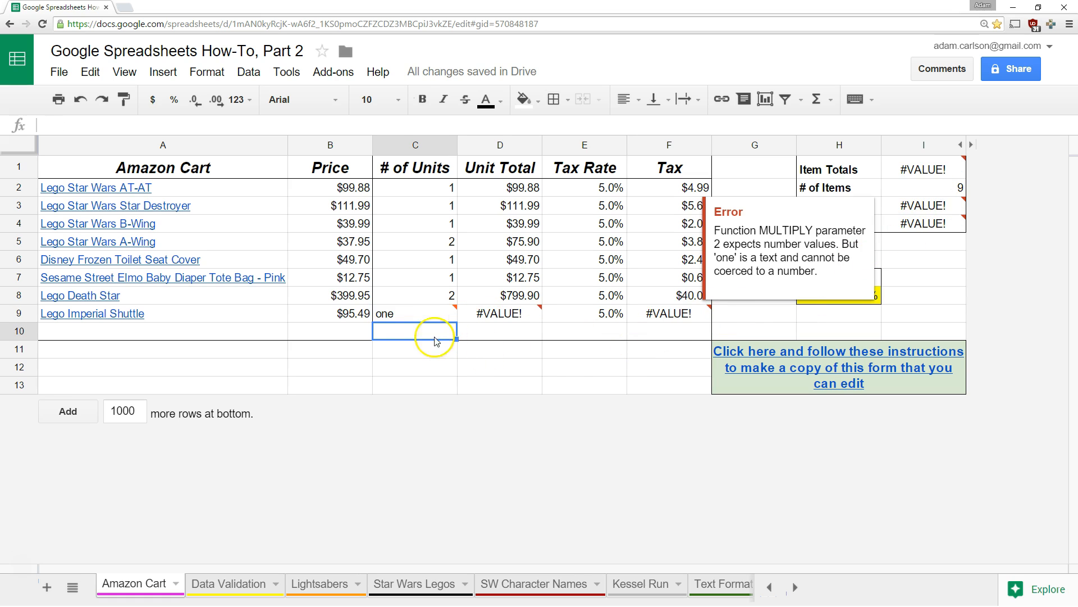
Undo the C9 entry and switch the # of Units validation to reject invalid input
mouse_move(437, 314)
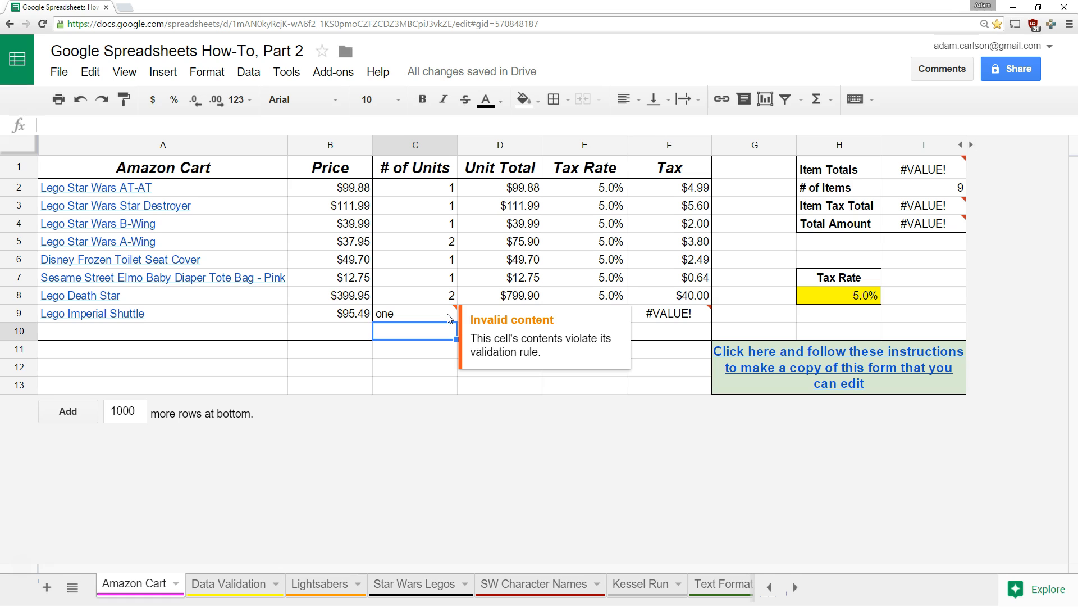
key("ctrl+z")
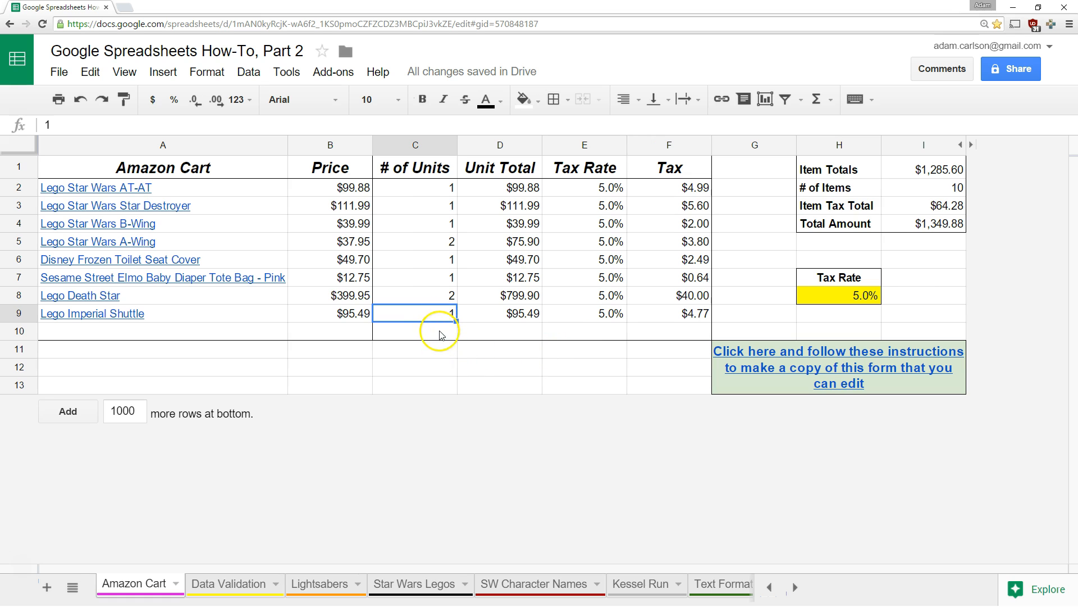
left_click_drag(439, 332, 433, 198)
right_click(434, 198)
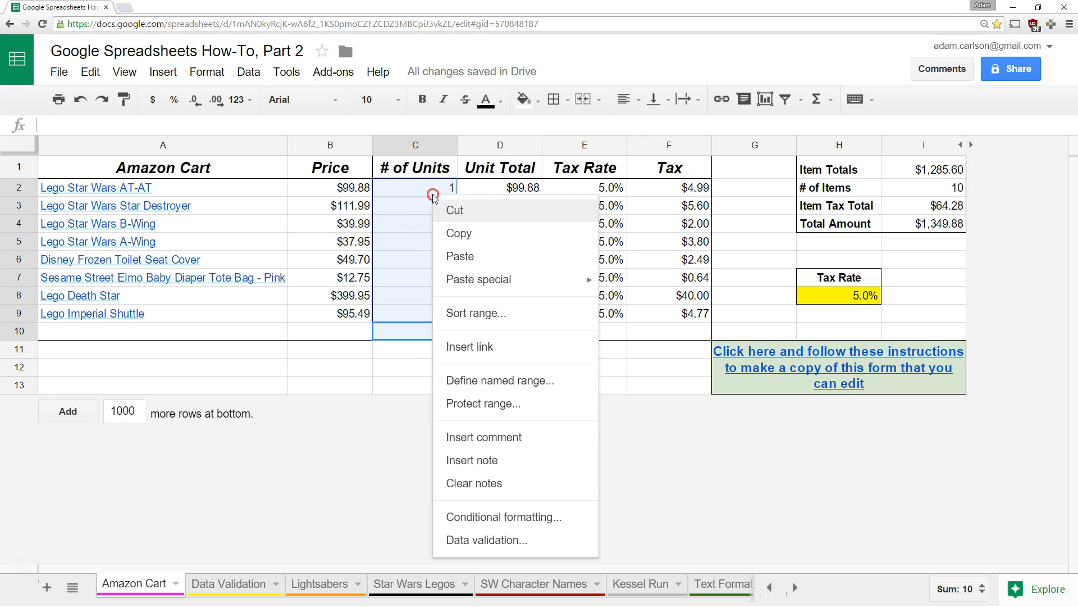
left_click(474, 535)
left_click(500, 319)
left_click(338, 436)
Try entering 'one' in C9 and dismiss the rejection message
left_click(436, 318)
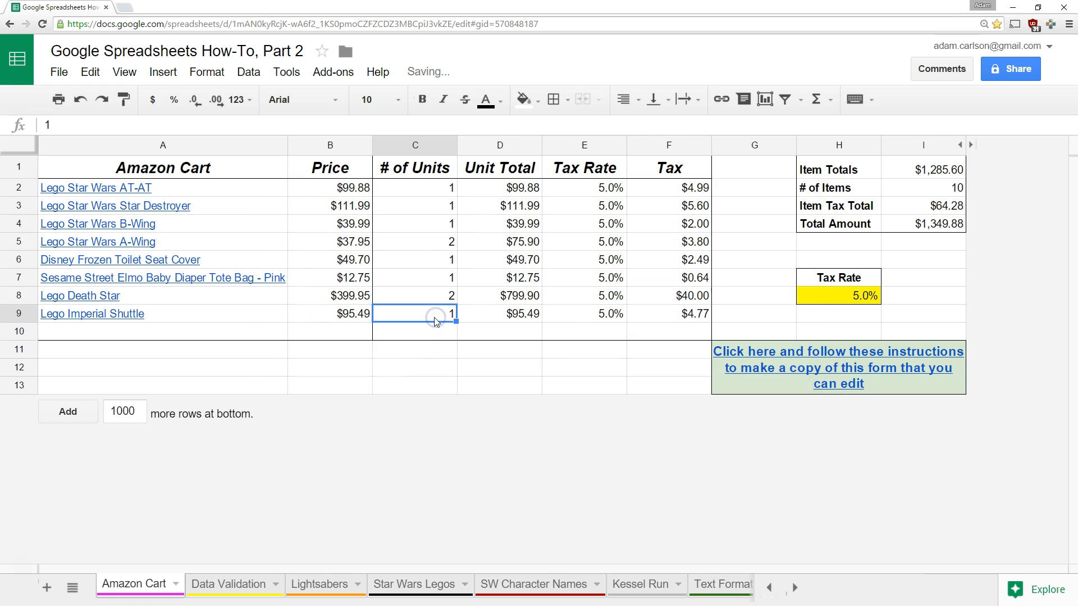
type("one")
key("Return")
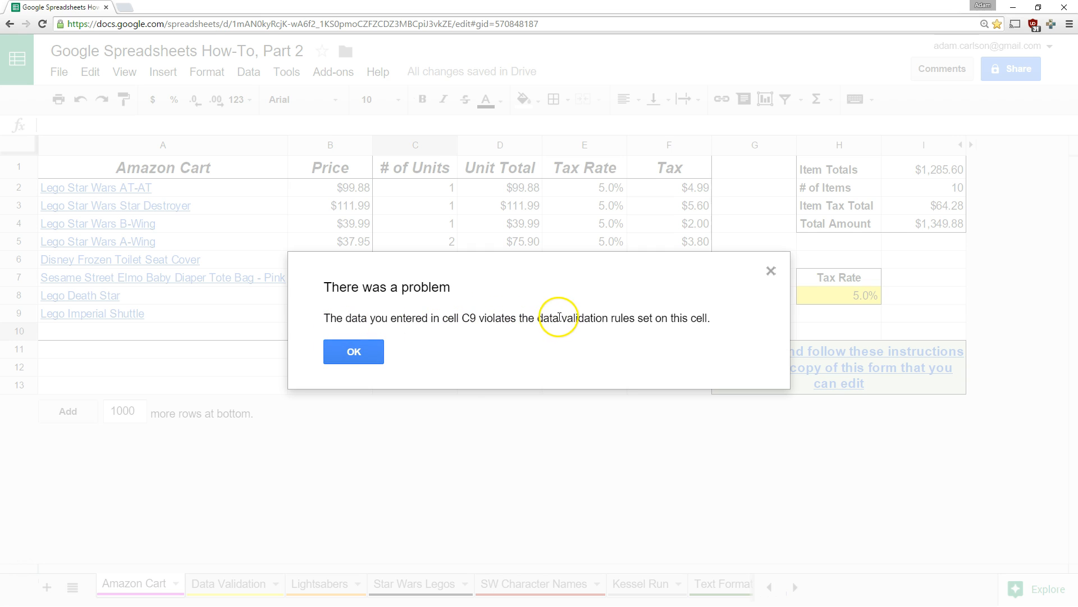
left_click(364, 352)
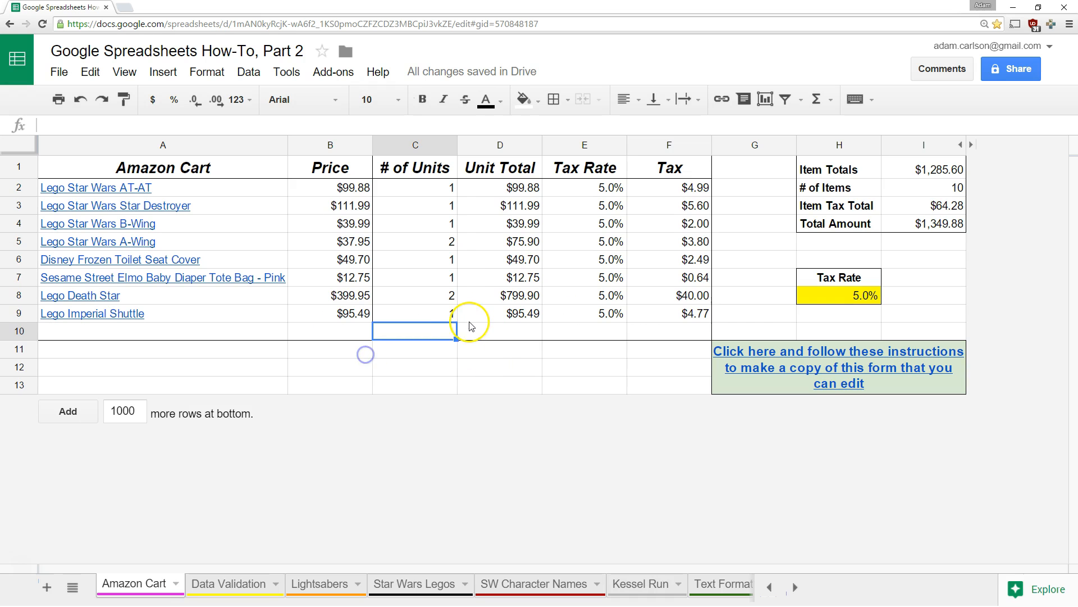
left_click(451, 319)
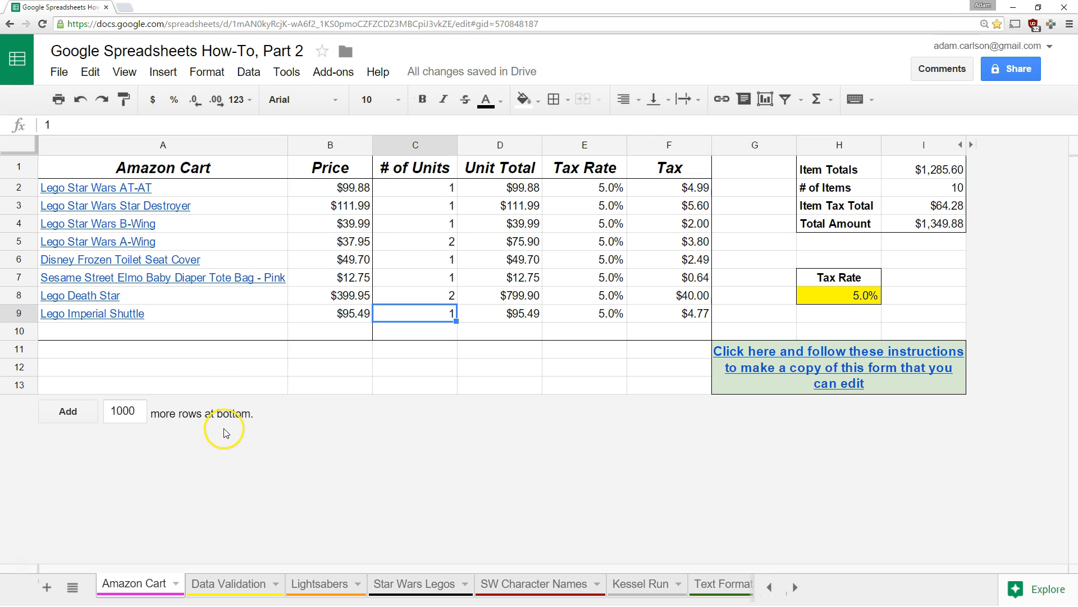
Change the C2:C10 rule to allow only numbers between 0 and 3
left_click_drag(451, 188, 450, 326)
right_click(450, 326)
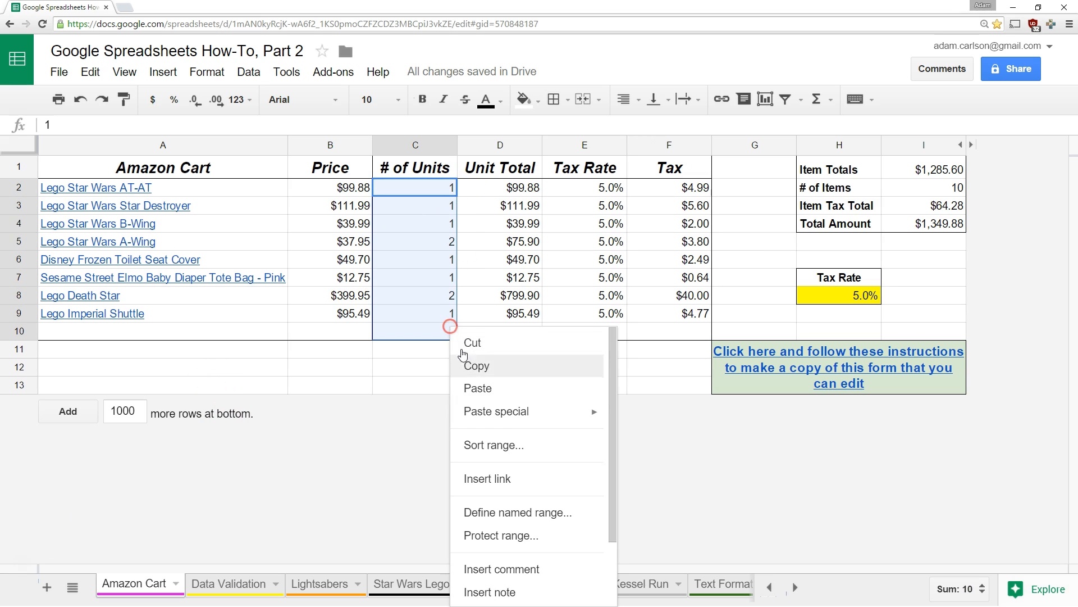
scroll(481, 539, "down", 3)
left_click(498, 592)
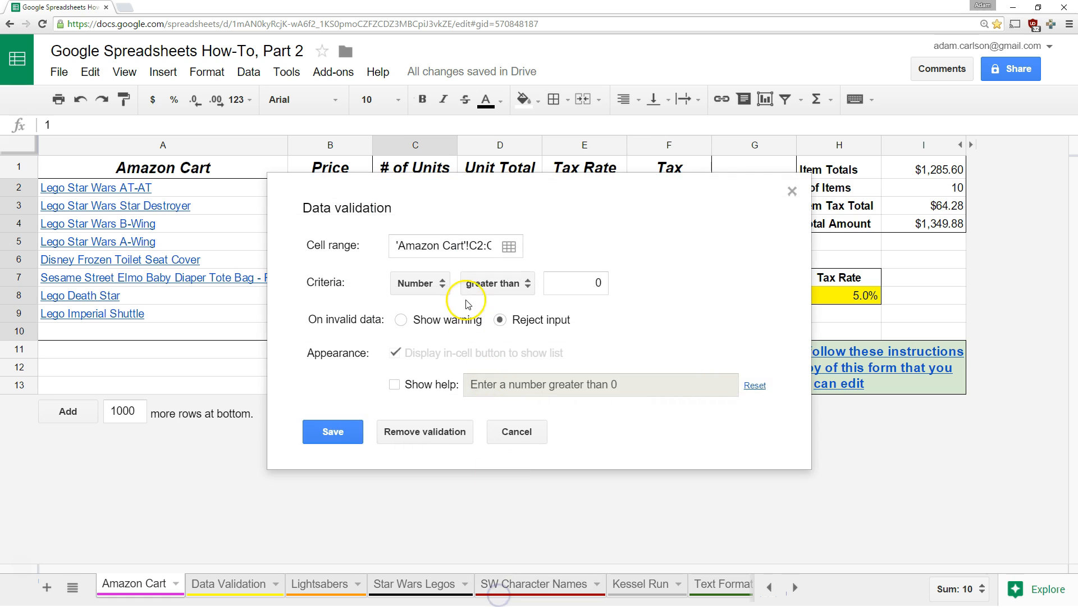
left_click(499, 284)
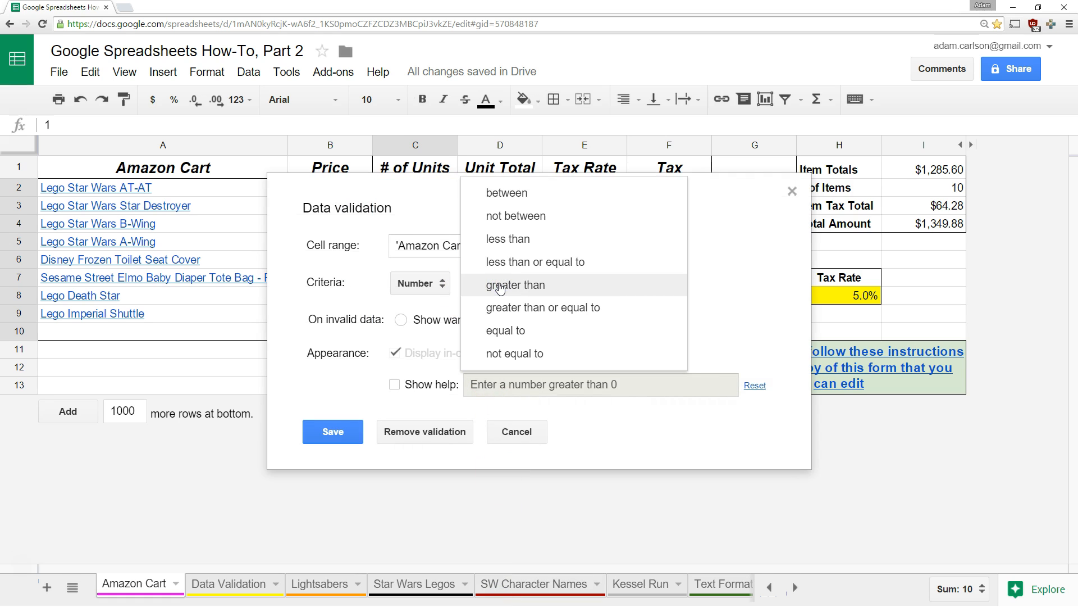
left_click(526, 193)
left_click(633, 282)
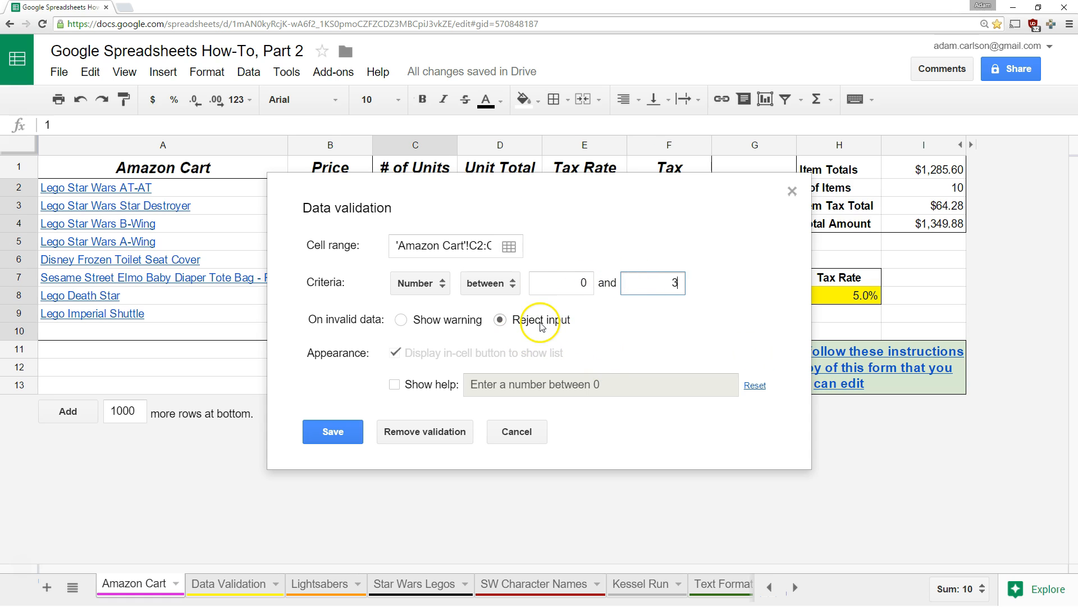
Add help text ending 'You don't need more Star Wars LEGOs than that, sweetie.' and save
left_click(394, 385)
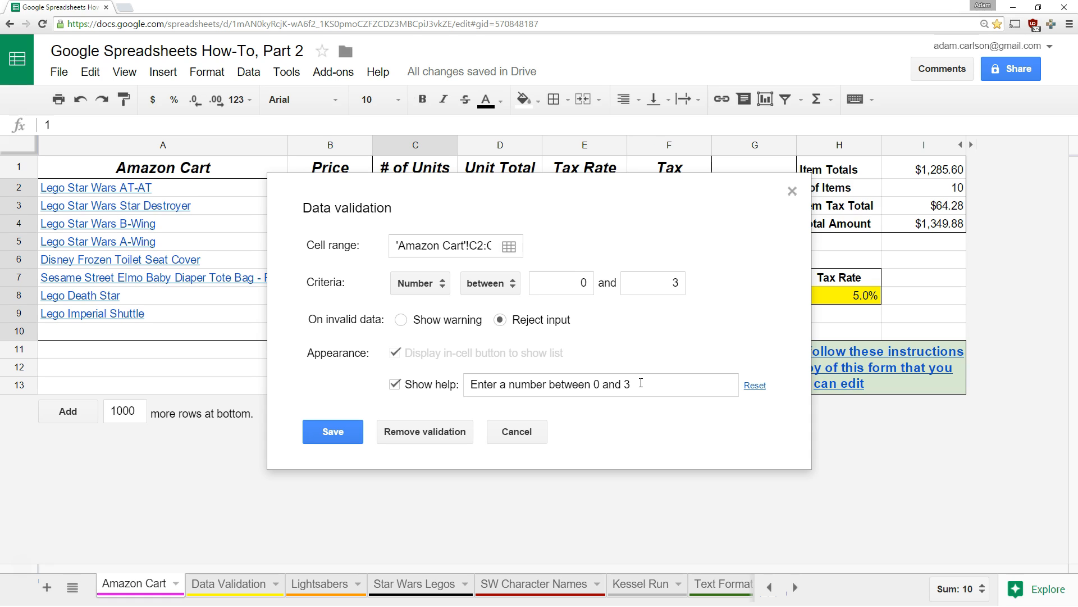
left_click(633, 386)
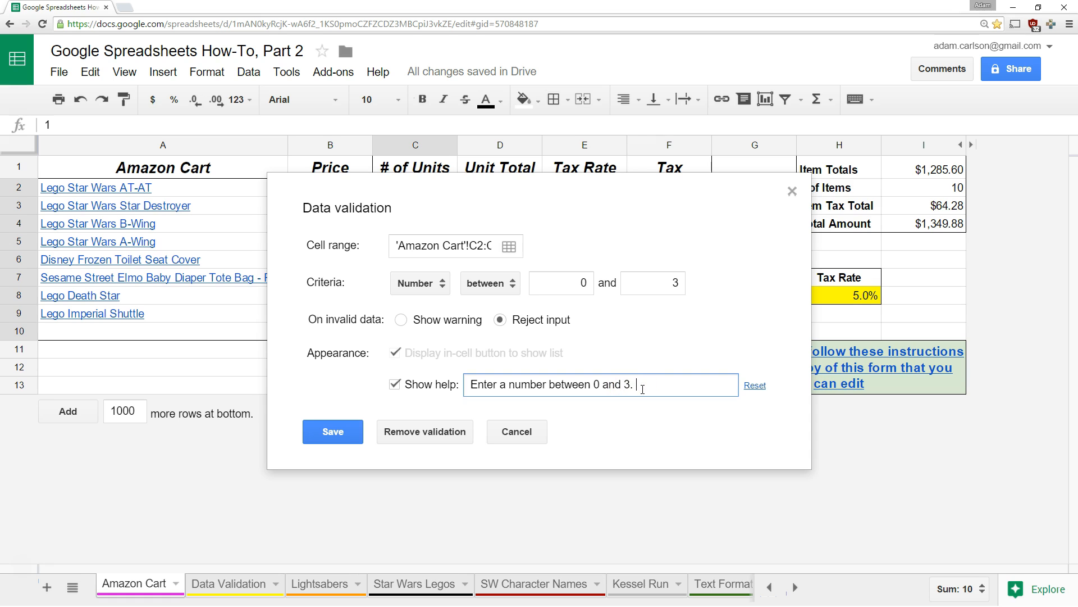
type(". You don't need more Star Wars LEGOs than that, sweetie.")
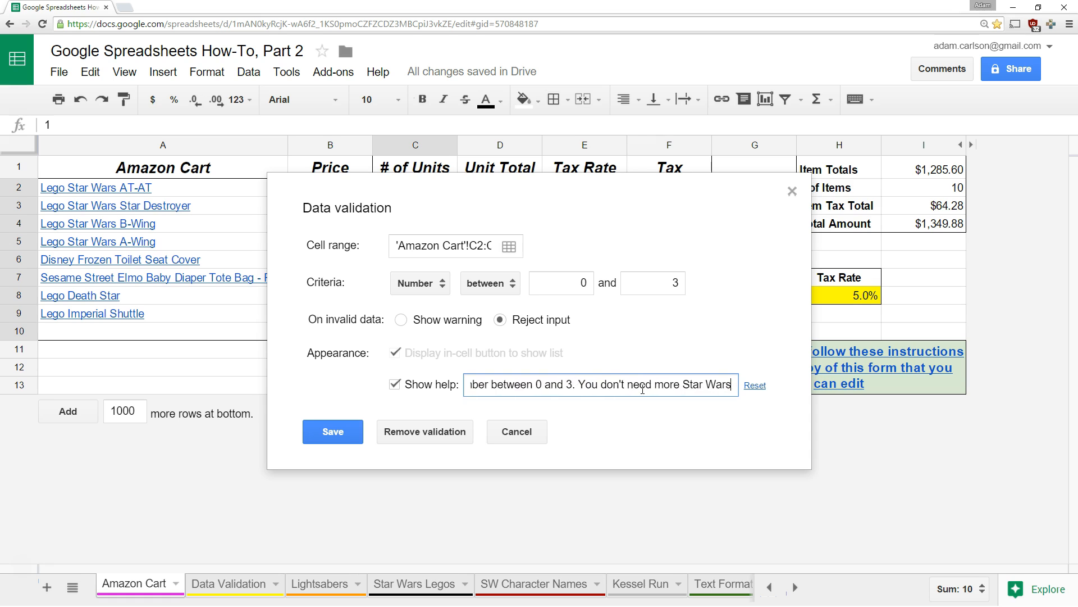
left_click(346, 433)
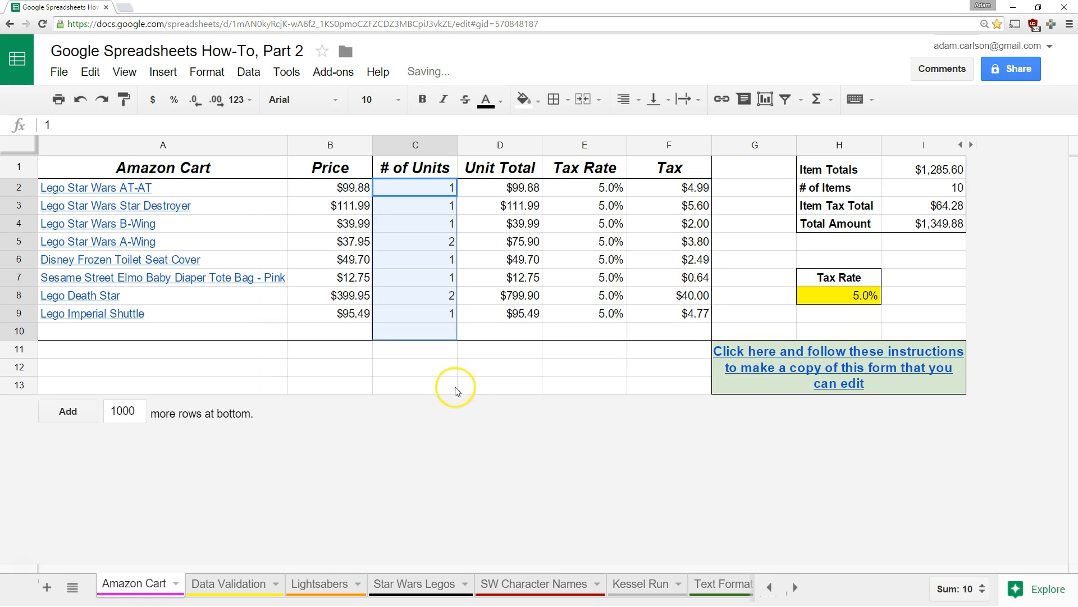
left_click(464, 336)
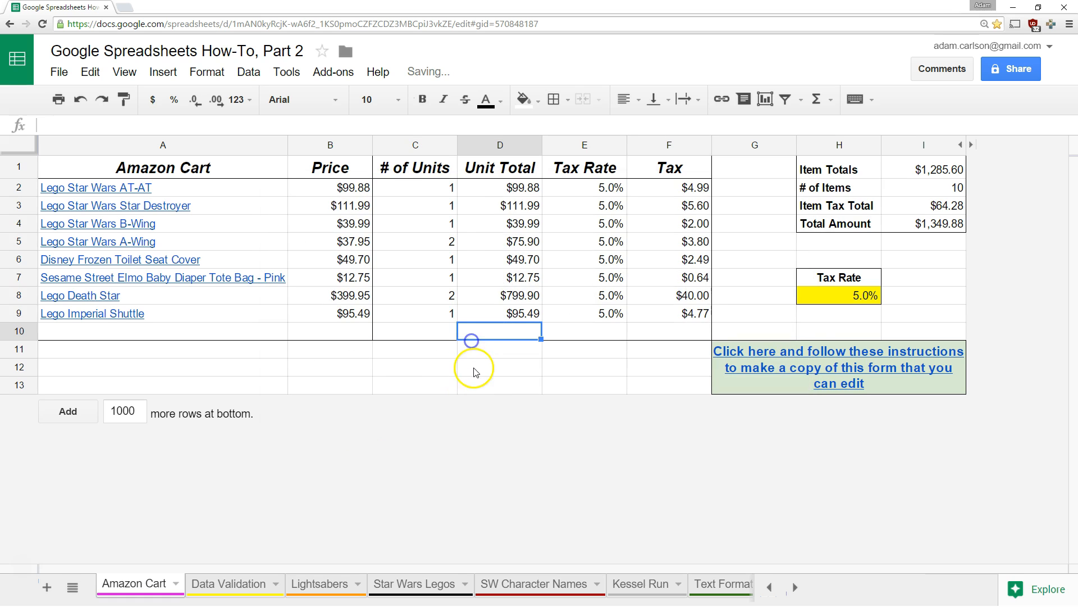
Enter 4 in C5 and dismiss the rejection error
left_click(441, 295)
key("Up")
key("Up")
key("Up")
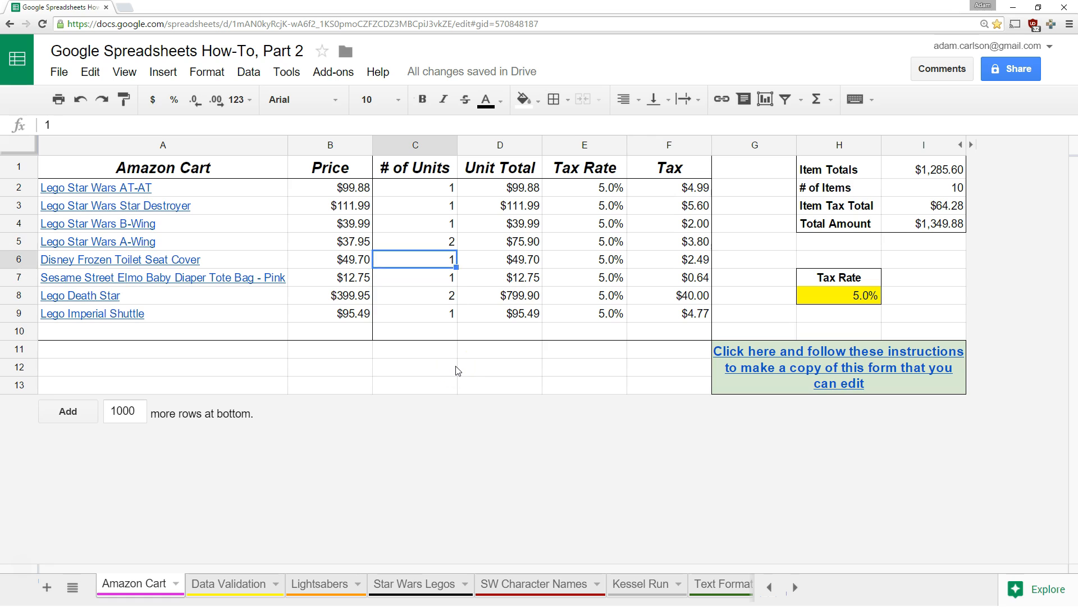
type("4")
key("Return")
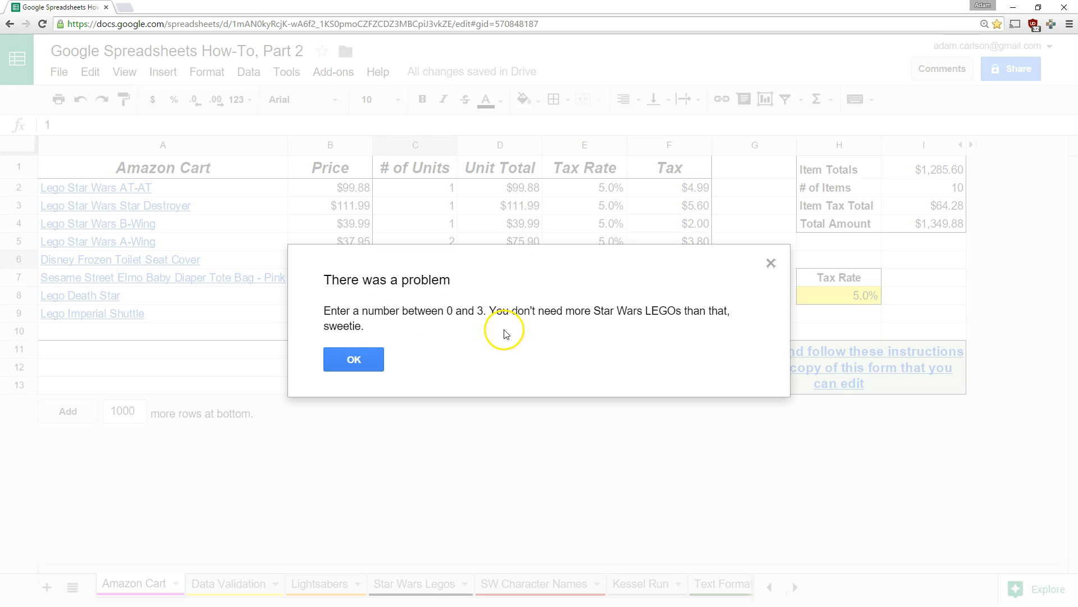
left_click(372, 360)
Reopen the data validation rule for C2:C10
left_click_drag(430, 187, 437, 327)
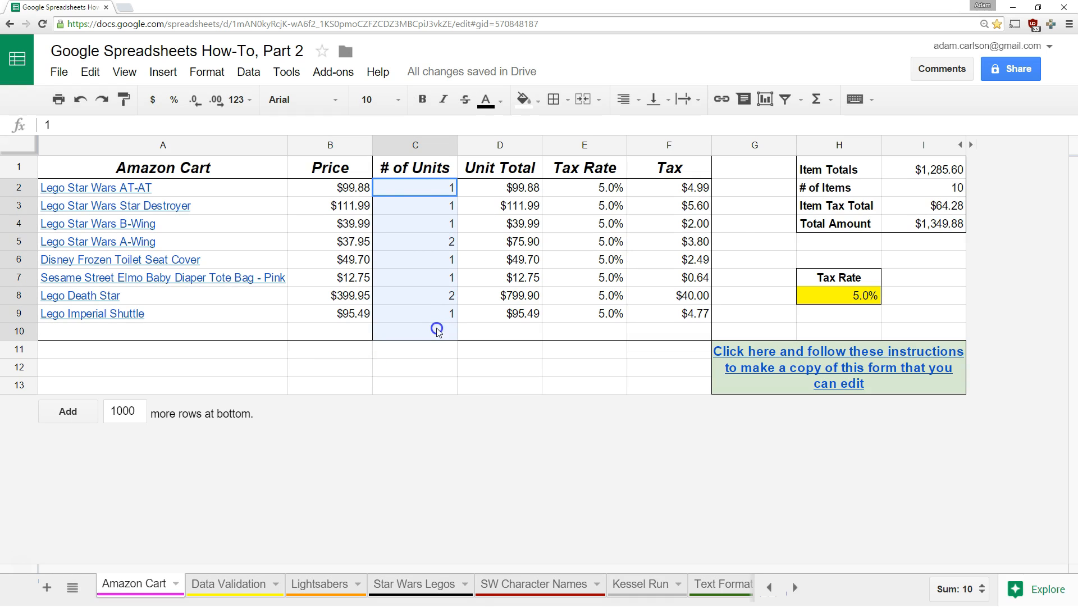
right_click(437, 328)
scroll(508, 537, "down", 2)
left_click(505, 584)
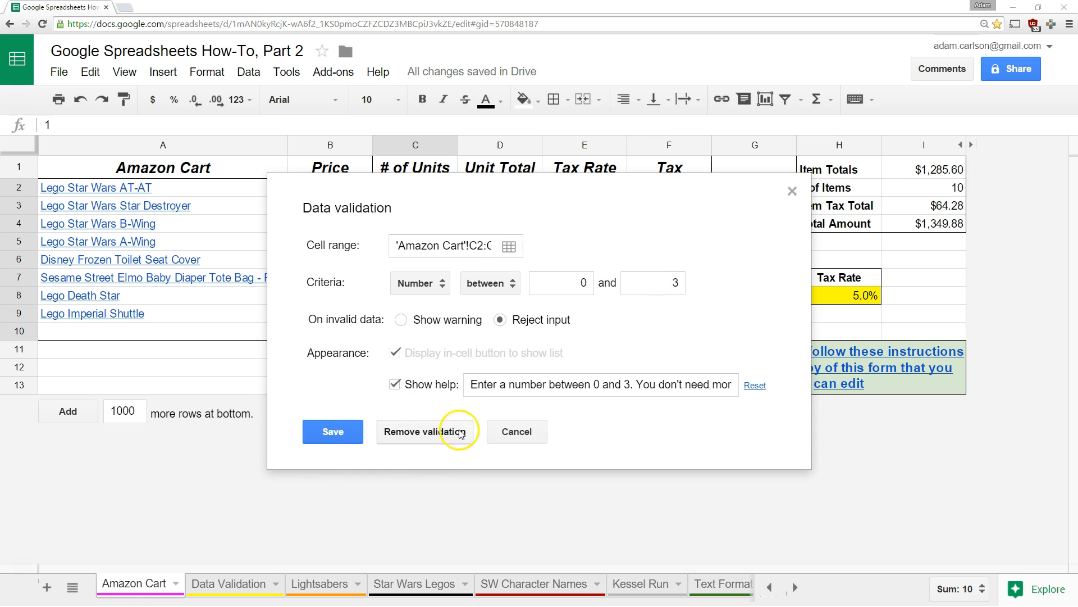
Remove the validation rule from the # of Units cells
left_click(440, 439)
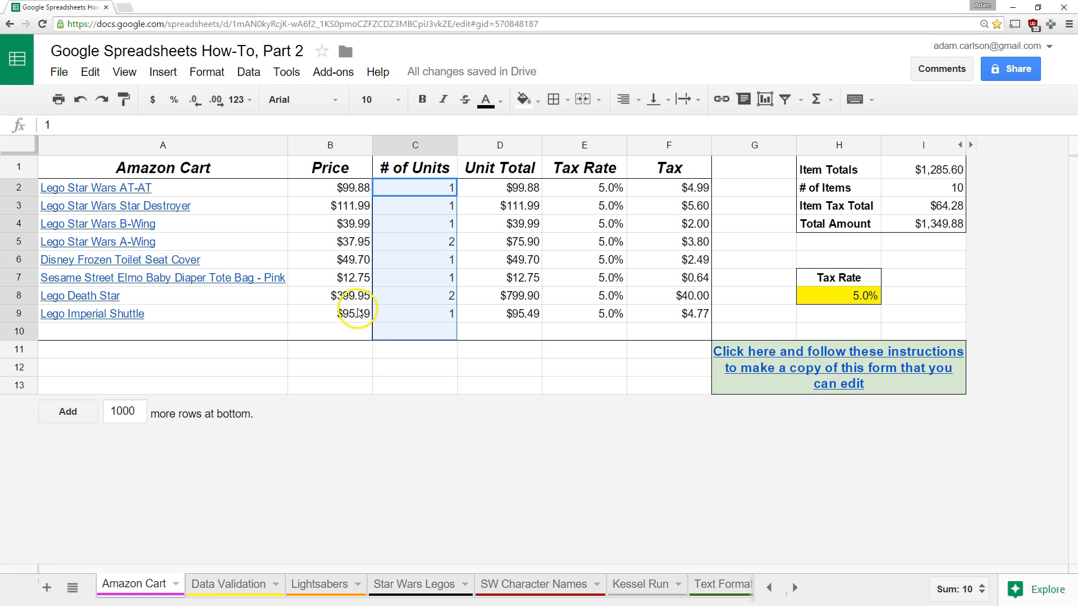
left_click(216, 67)
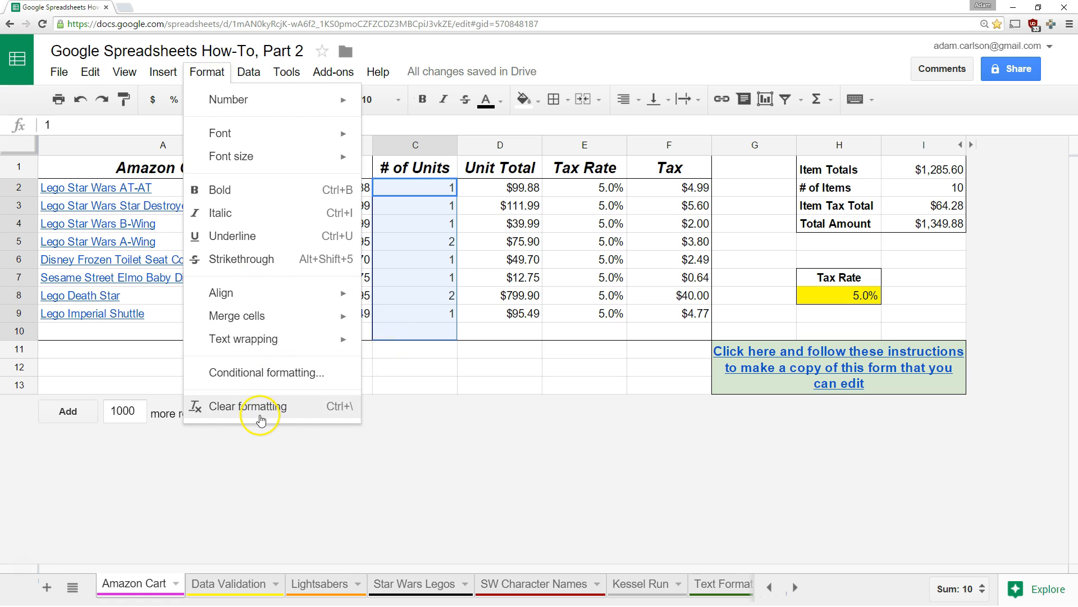
left_click(473, 359)
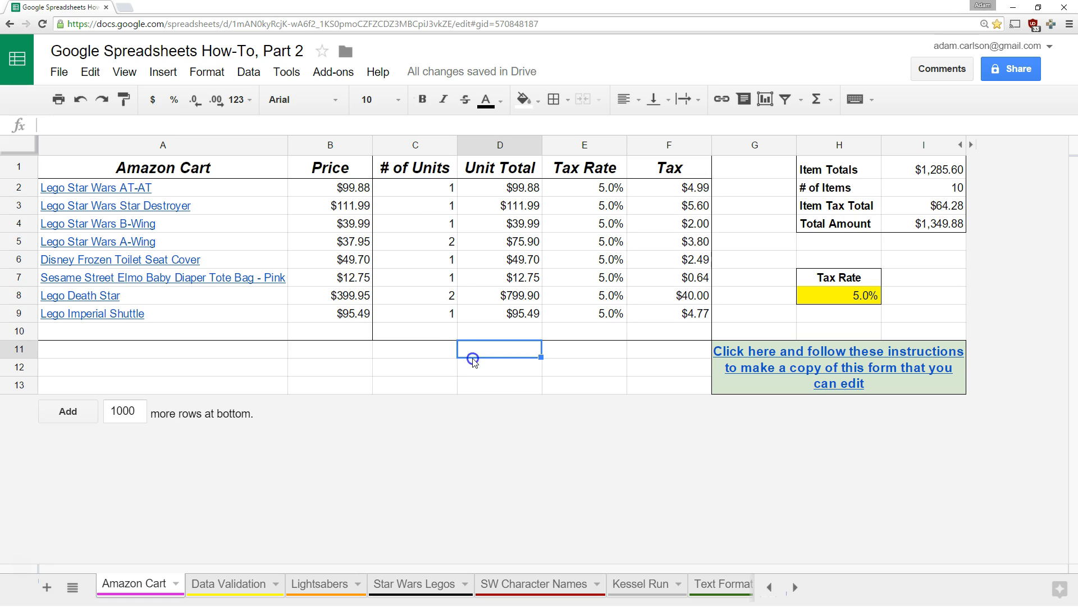
Reopen validation on C2:C10, clear any remaining rule, and select cell E8
left_click_drag(433, 188, 442, 331)
right_click(437, 303)
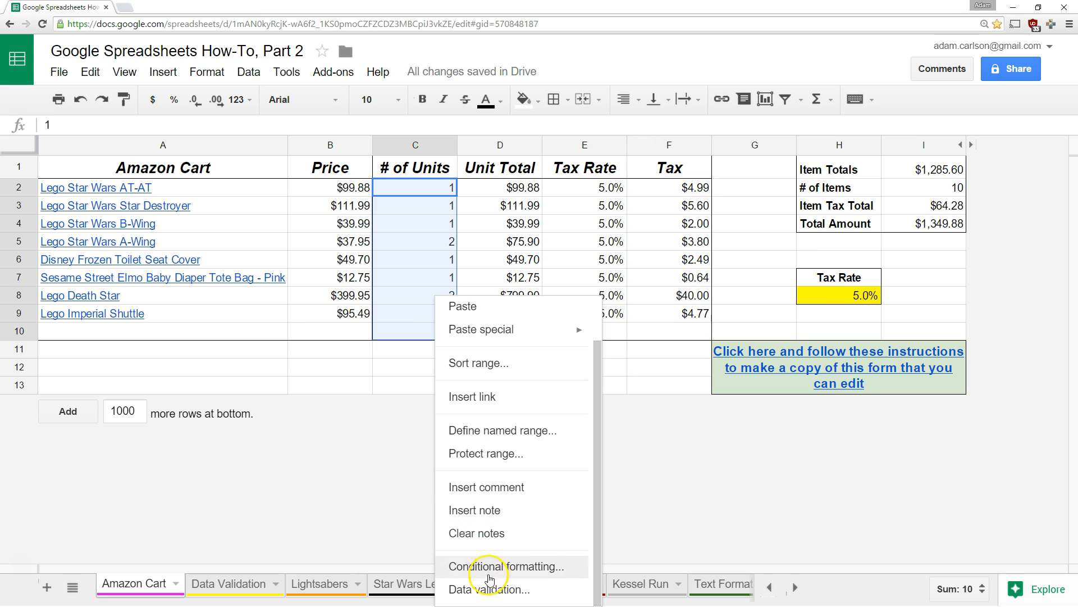
left_click(486, 586)
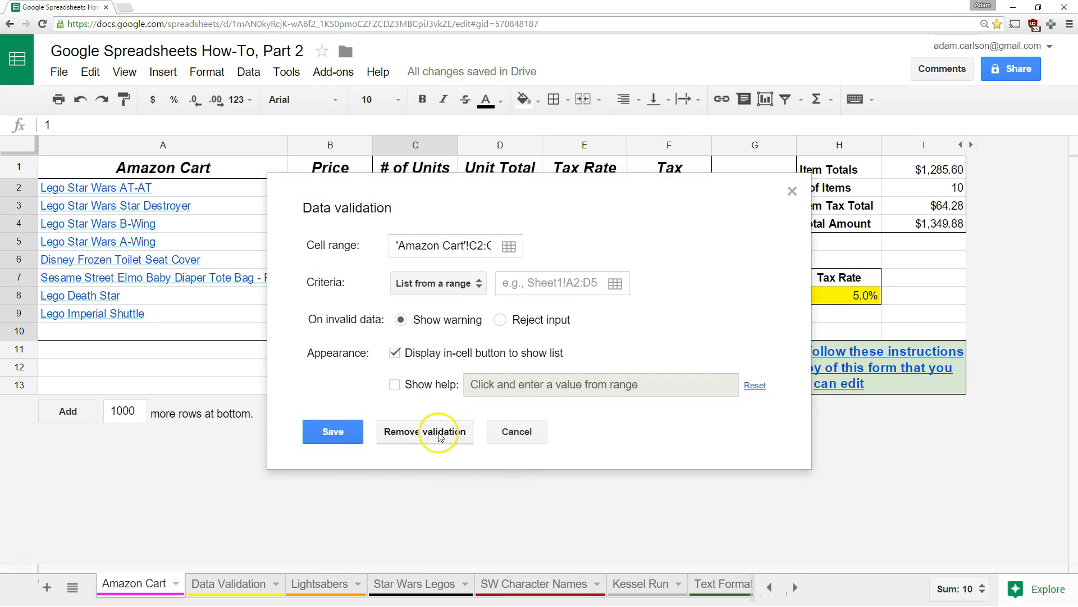
left_click(439, 435)
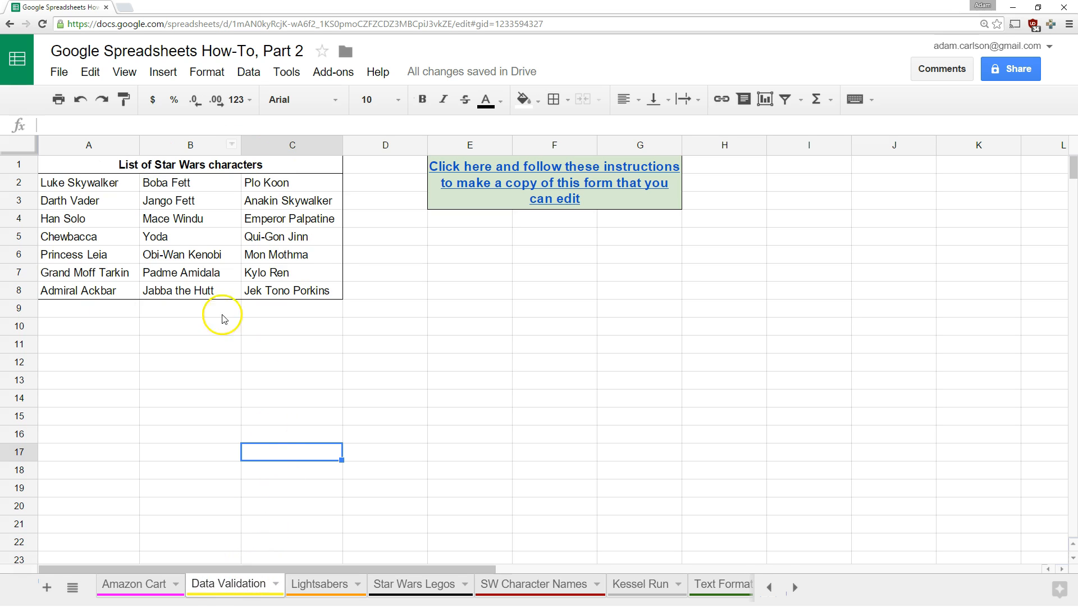
left_click(450, 293)
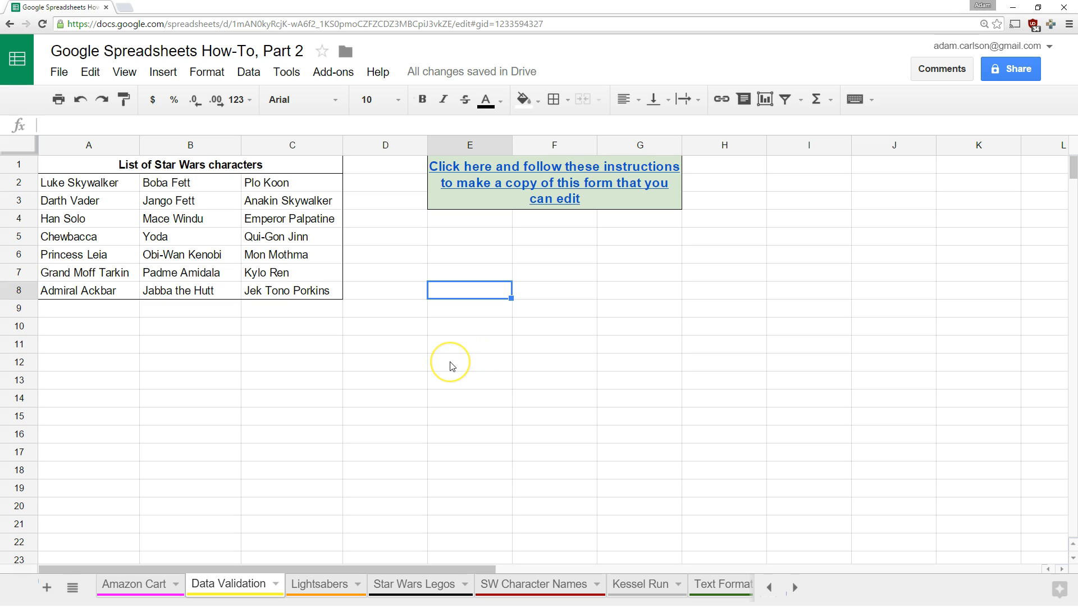
Enter 'Is Star Wars better than Star Trek?' in E8 and limit E9 to a Yes,No list, rejecting others
type("Is Star Wars better than Star Trek?")
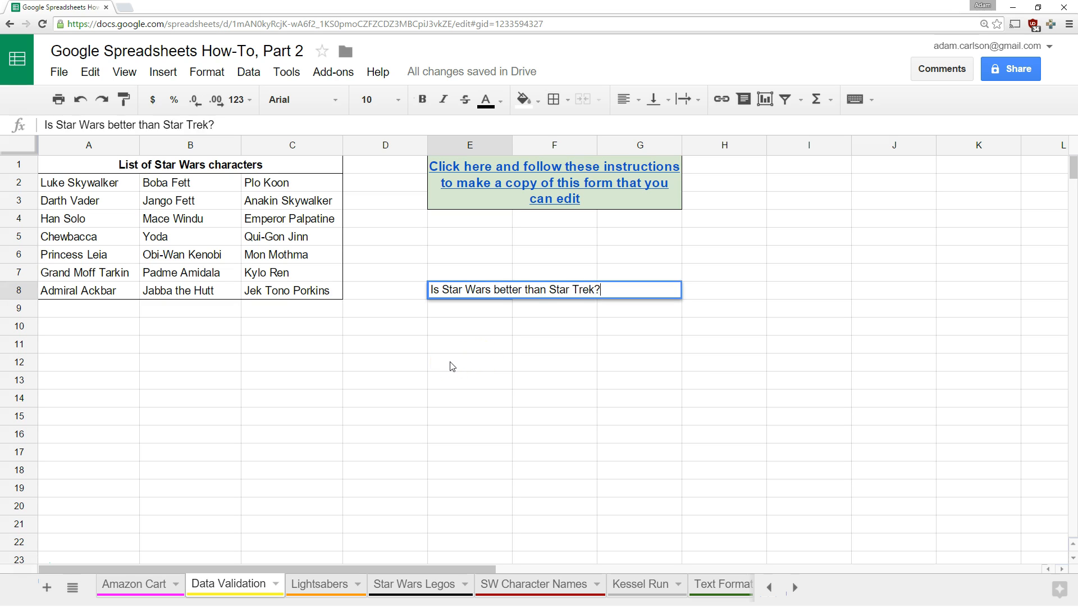
key("Return")
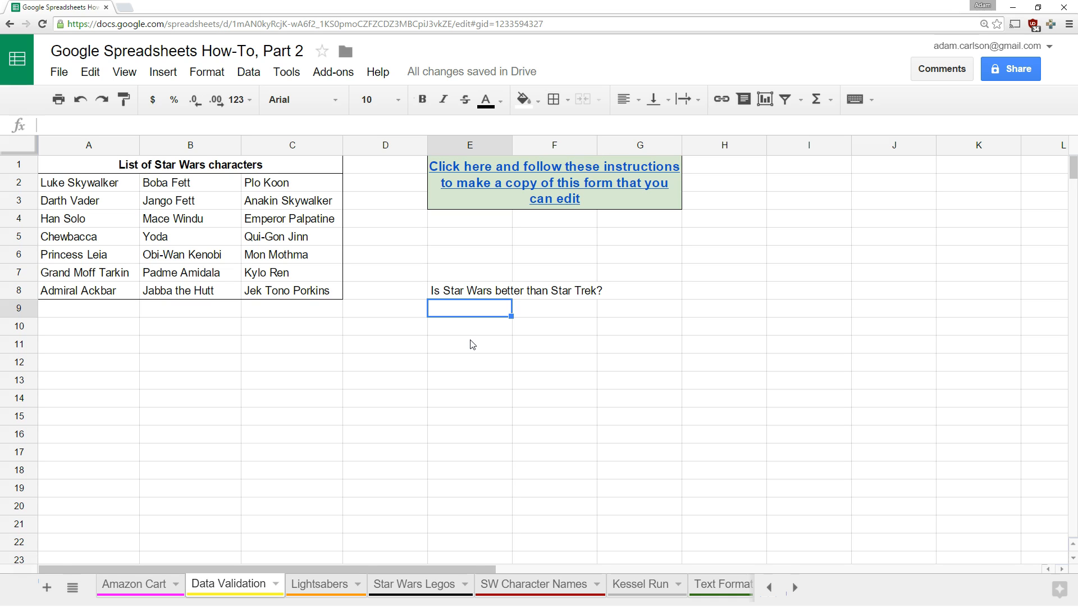
right_click(471, 310)
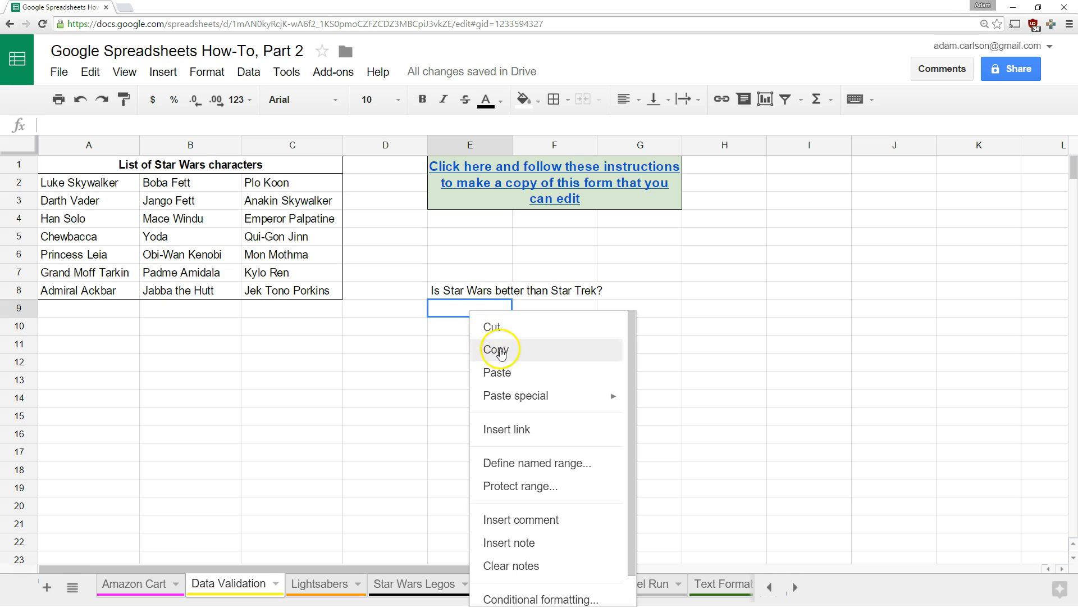
scroll(556, 528, "down", 1)
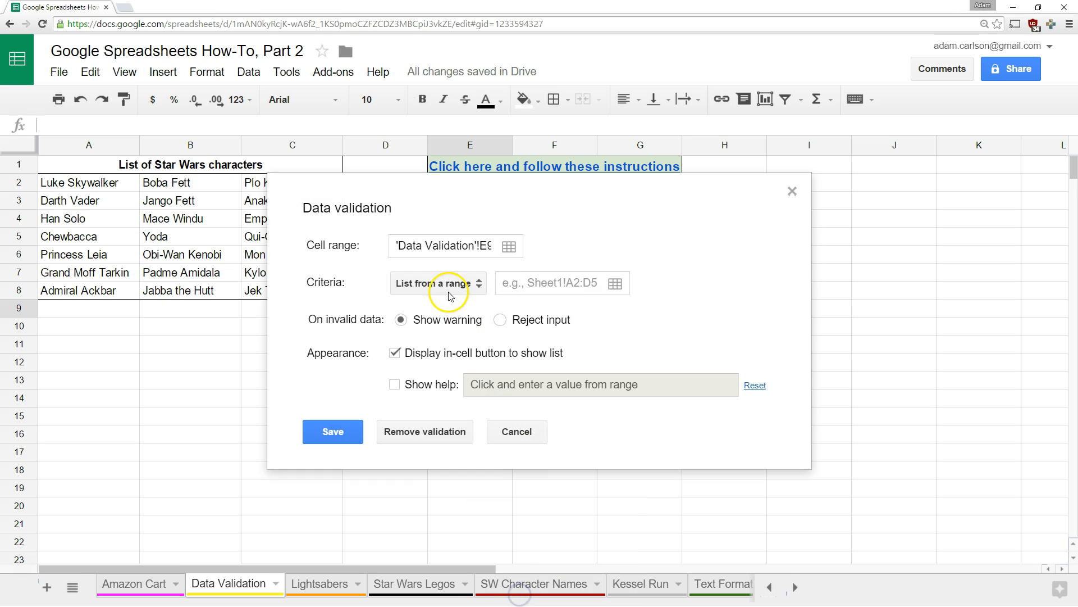
left_click(448, 283)
left_click(457, 308)
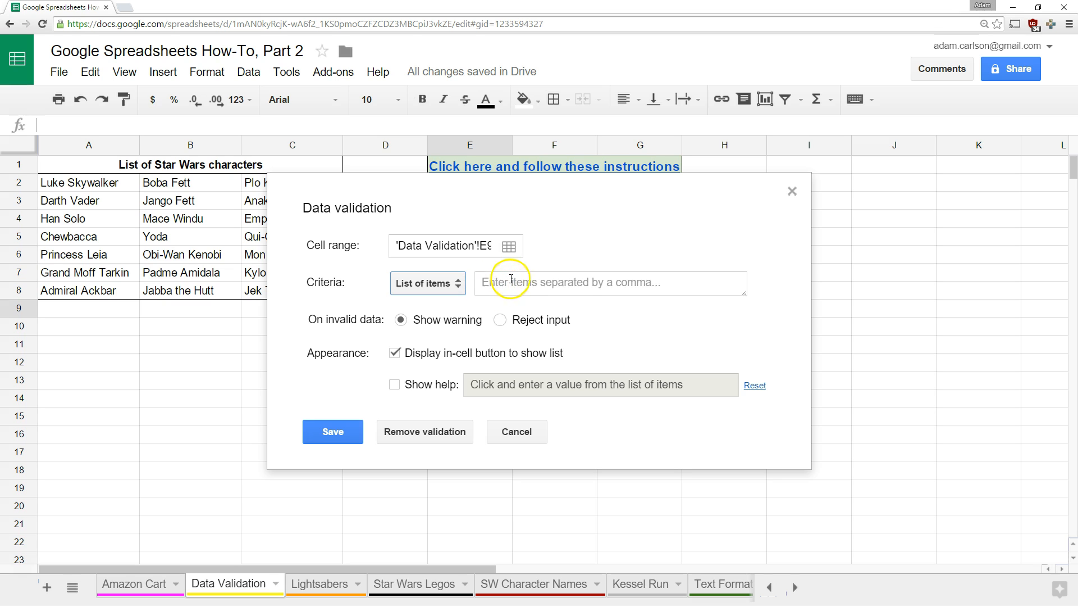
left_click(577, 279)
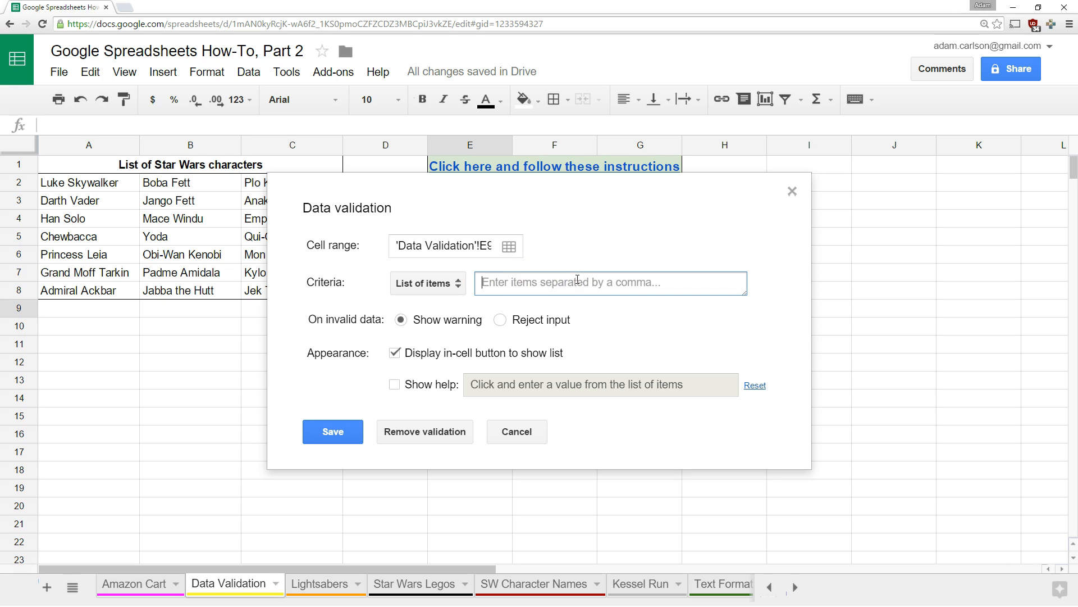
type("Yes,No")
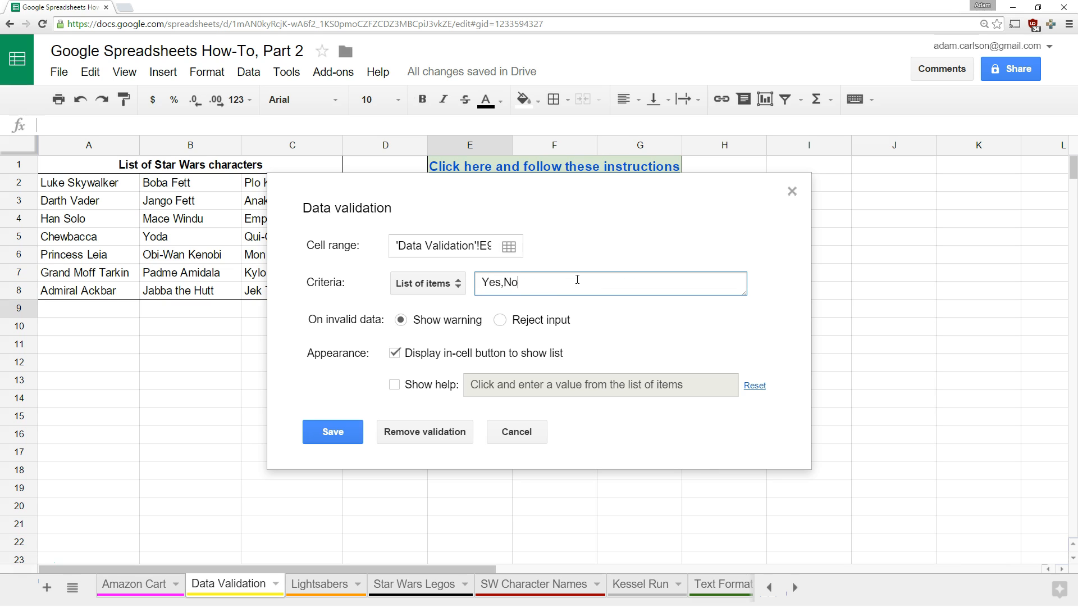
left_click(502, 321)
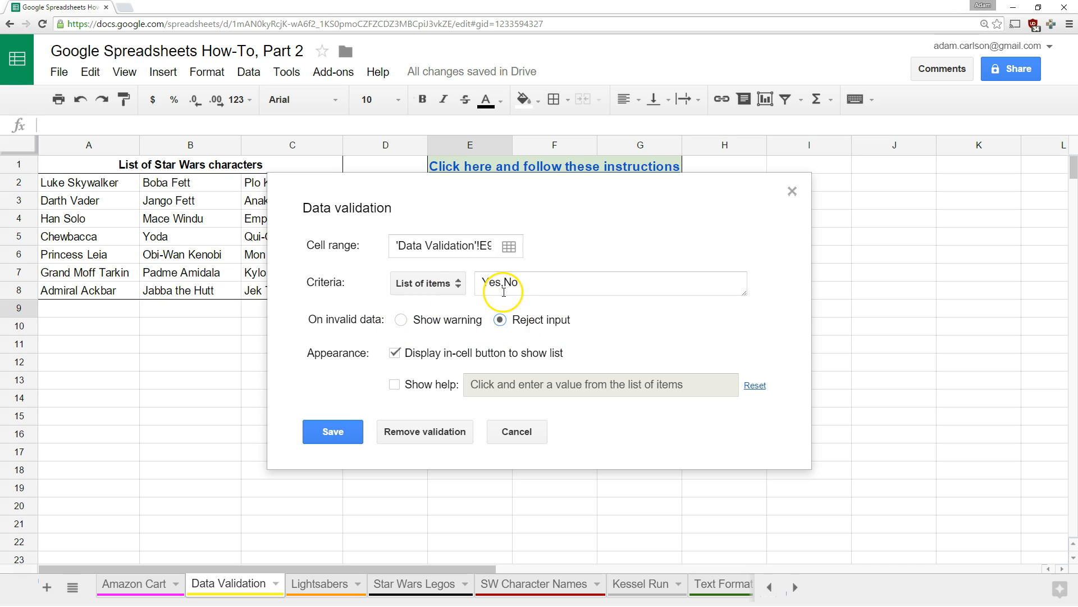
left_click(331, 431)
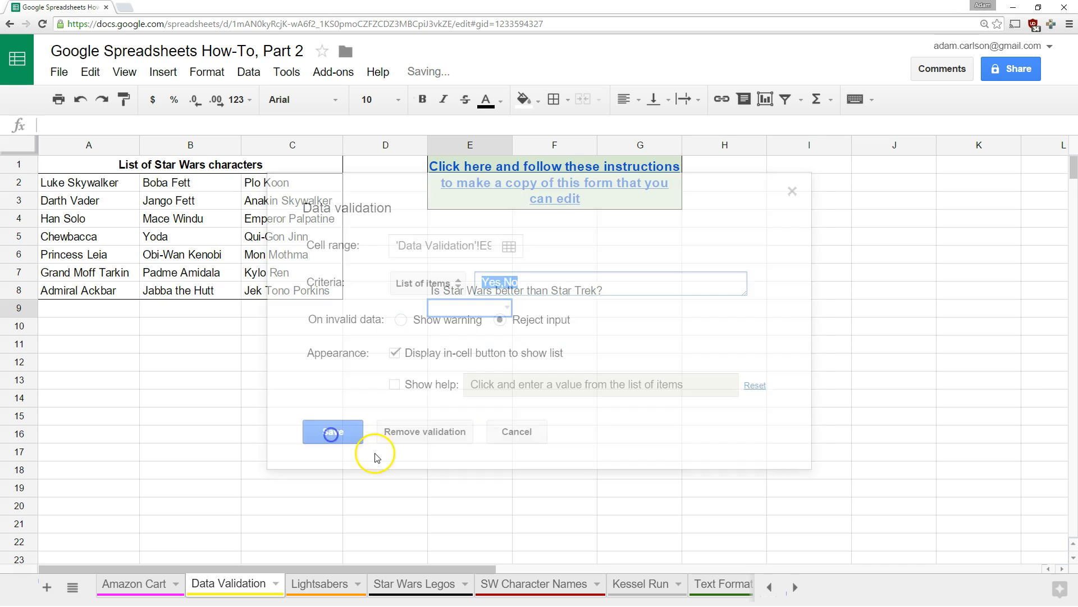
left_click(490, 502)
Enter Yes, then No, in E9 and view its list of allowed answers
left_click(488, 307)
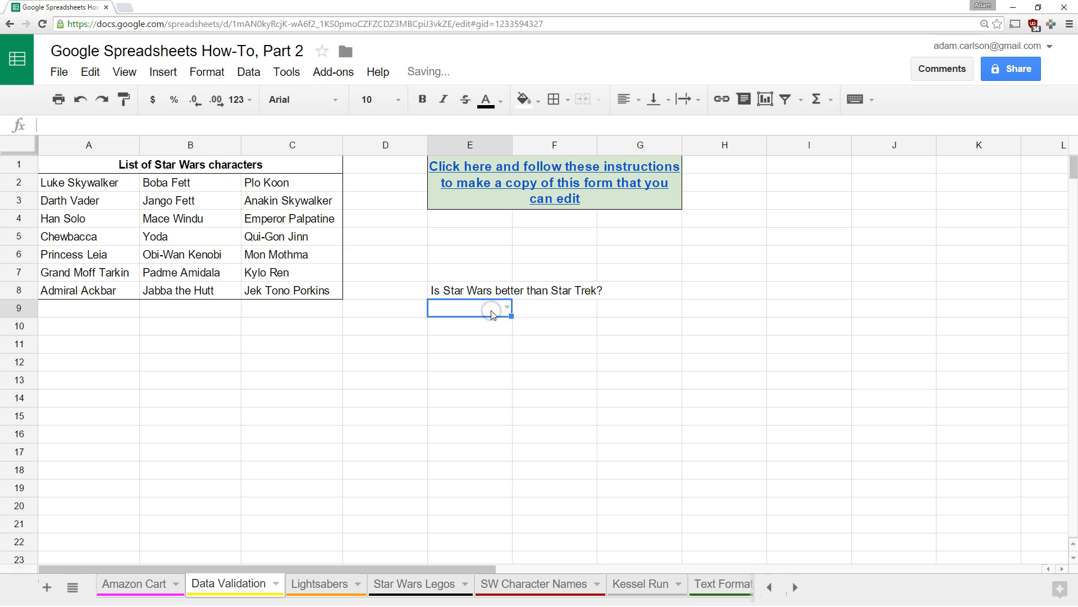
type("Y")
key("Return")
left_click(493, 314)
type("N")
key("Return")
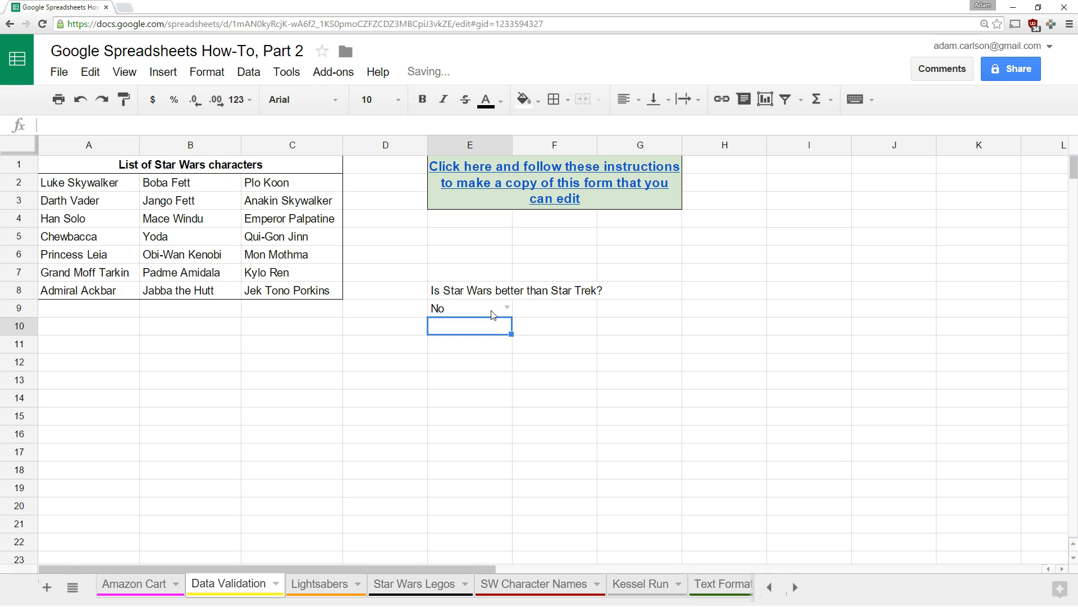
left_click(507, 308)
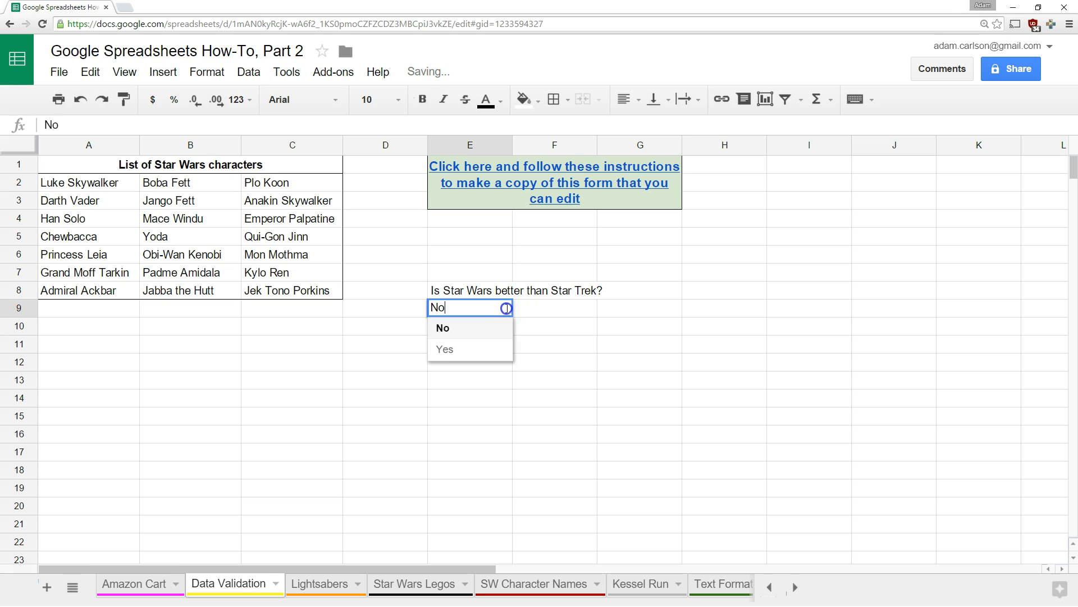
left_click(561, 344)
Turn off E9's in-cell dropdown button in its validation rule
right_click(494, 310)
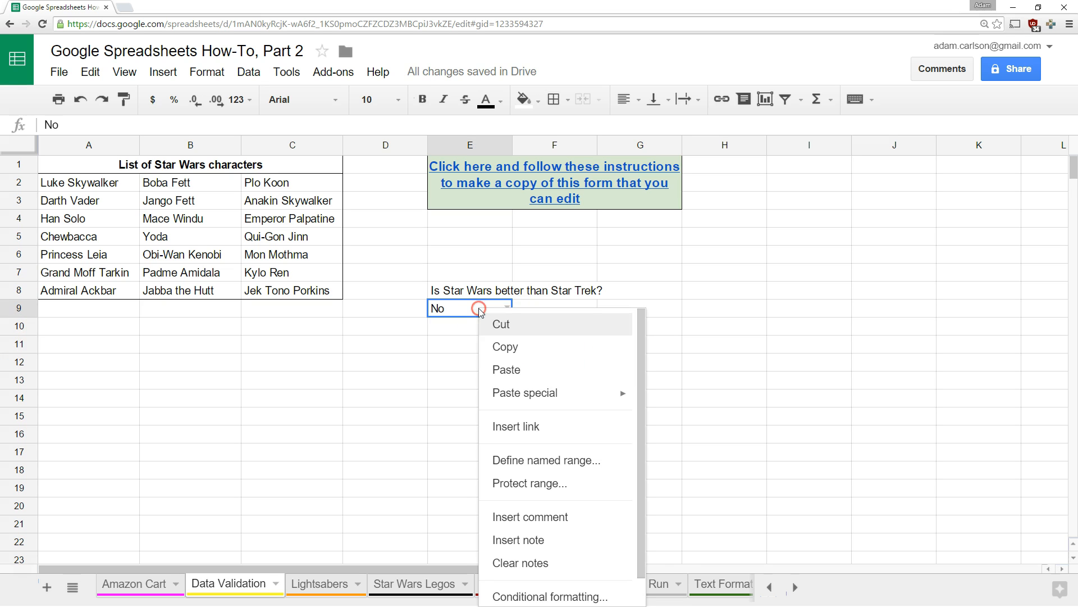
scroll(515, 337, "down", 1)
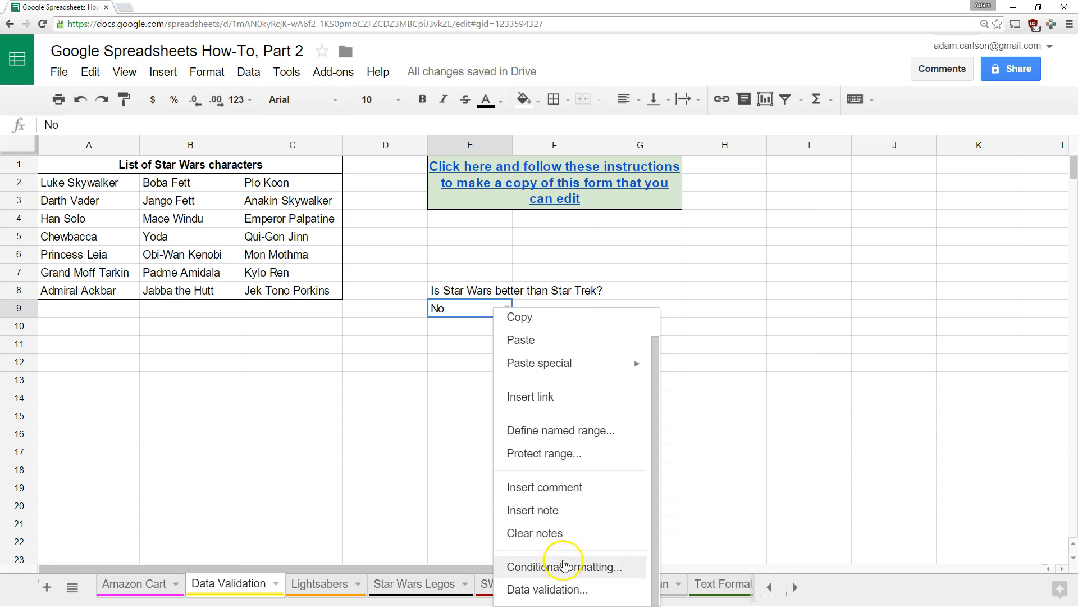
left_click(556, 587)
left_click(399, 353)
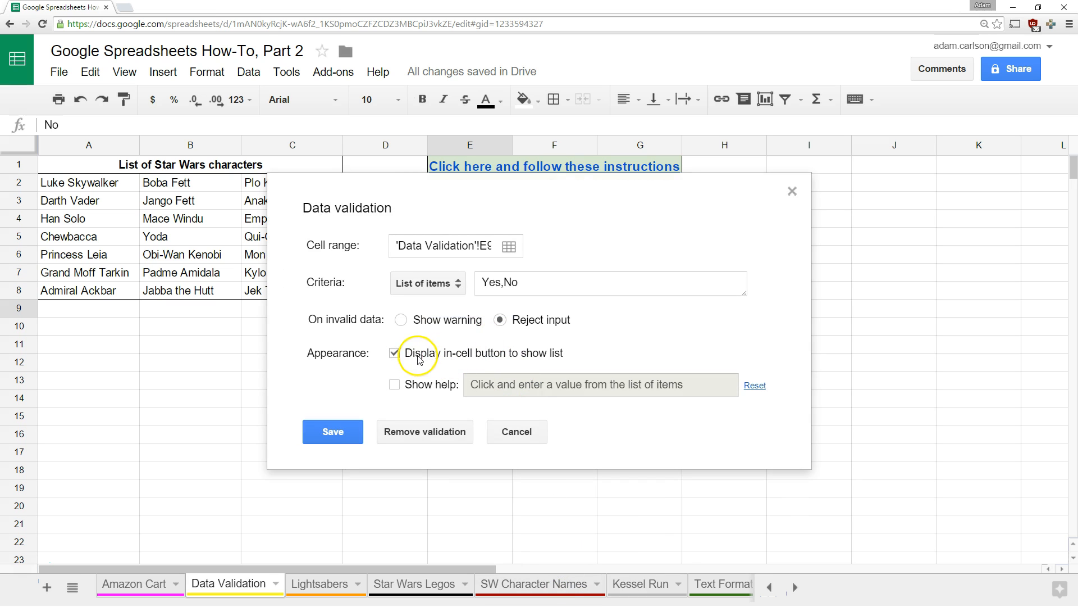
left_click(337, 430)
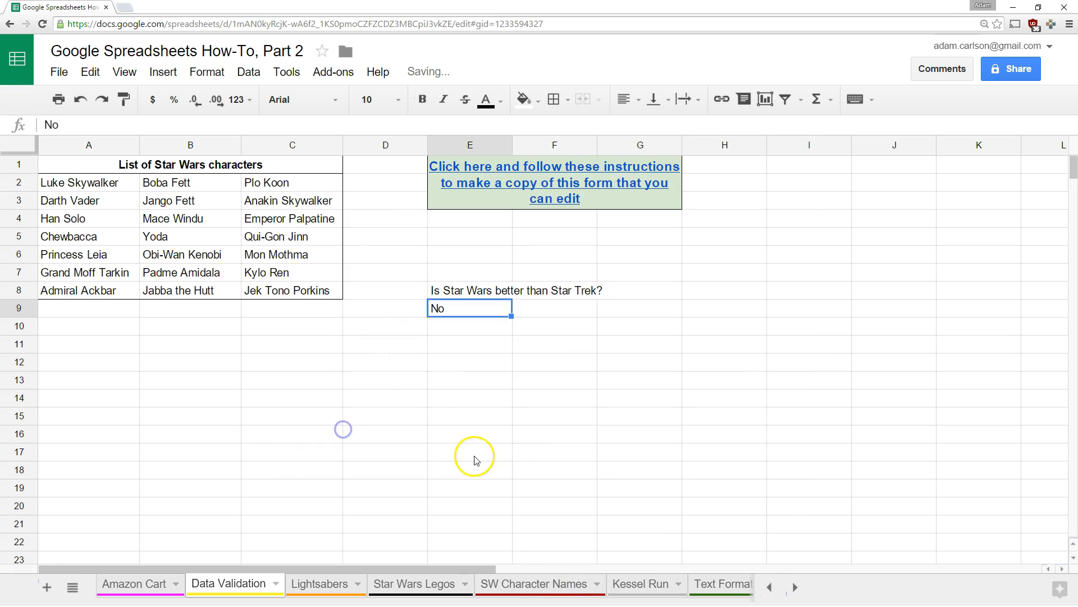
left_click(503, 457)
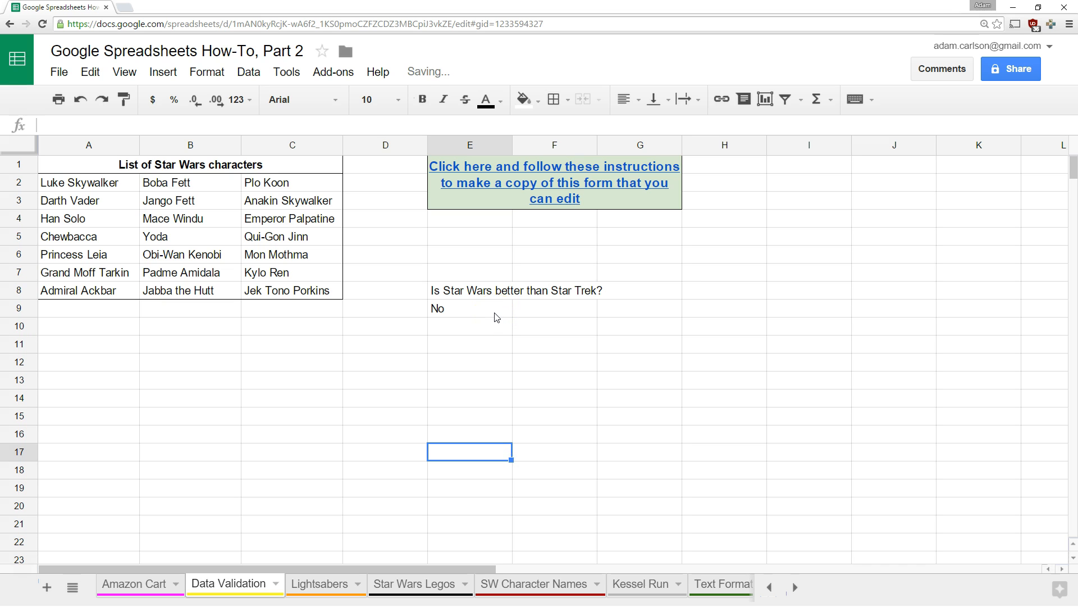
Turn E9's in-cell dropdown button back on and save the rule
left_click(496, 314)
right_click(496, 315)
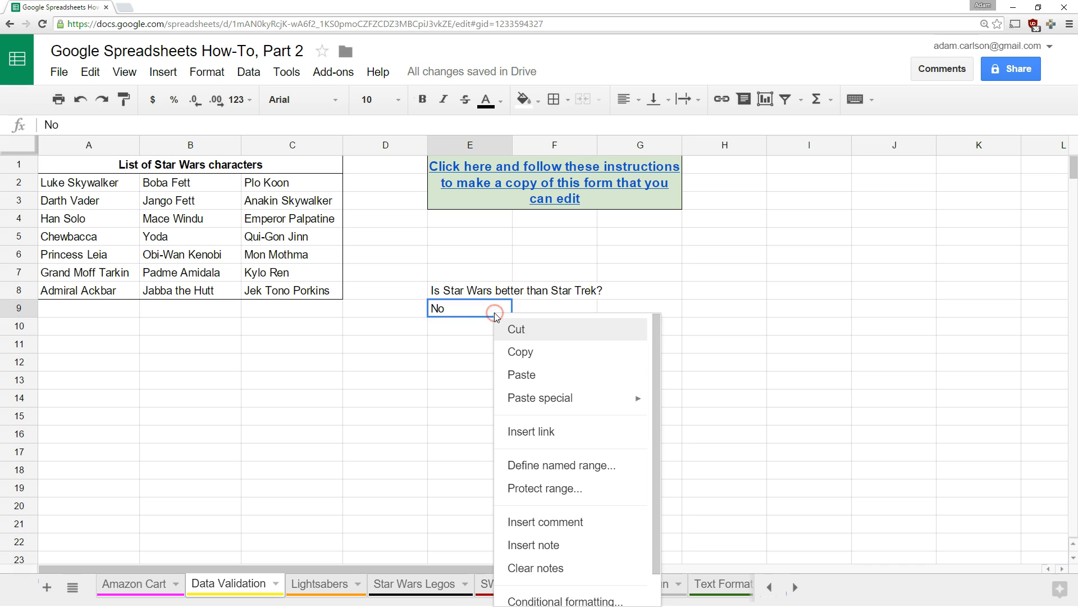
scroll(537, 498, "down", 1)
left_click(540, 586)
left_click(462, 353)
left_click(331, 431)
left_click(478, 398)
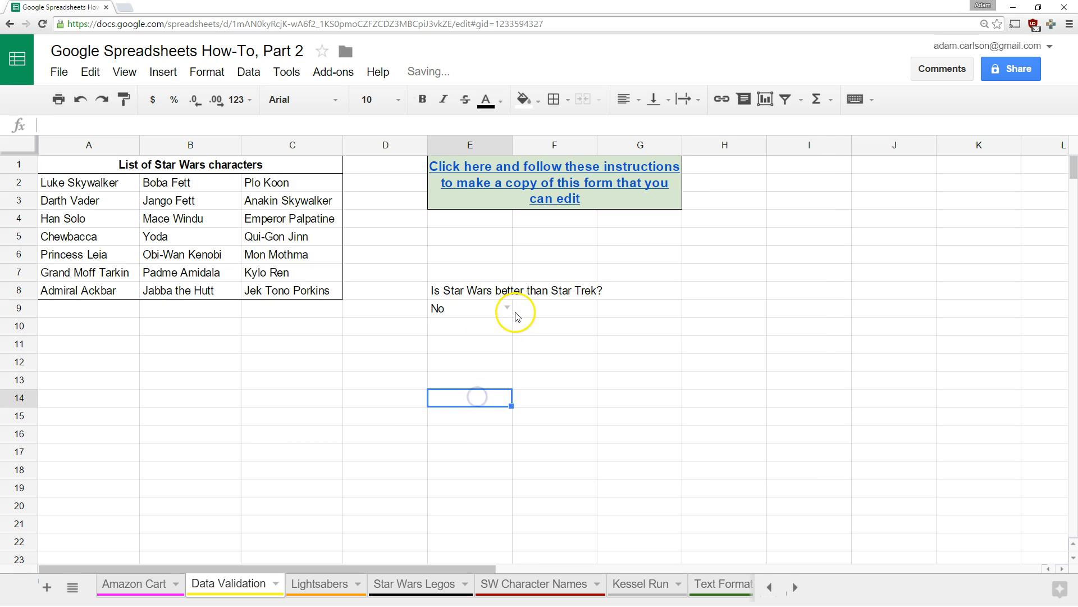
Choose Yes from E9's dropdown and start editing the cell
left_click(507, 307)
left_click(485, 348)
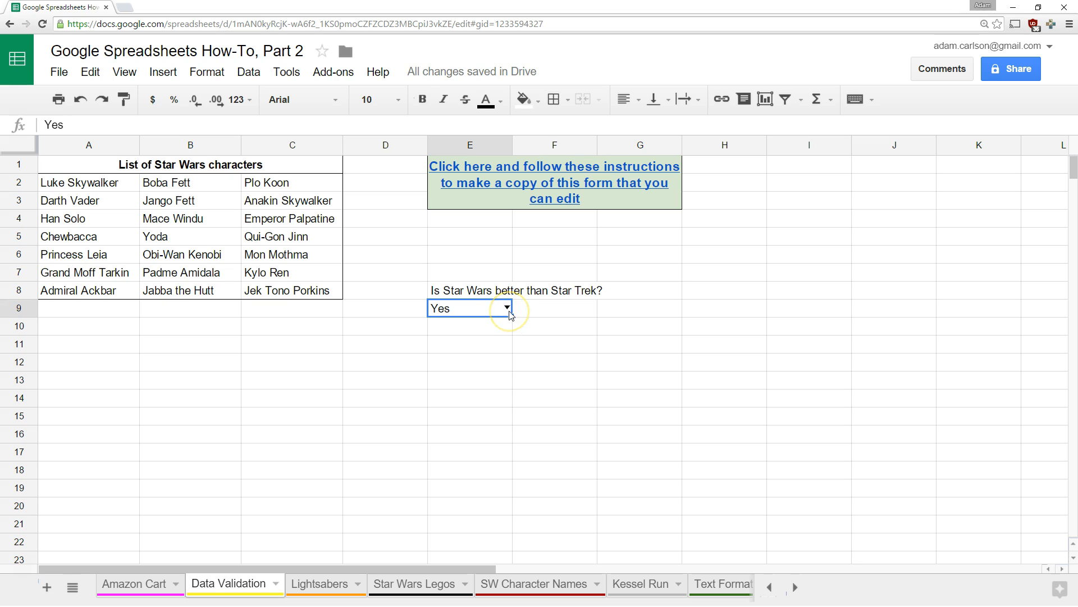
double_click(488, 310)
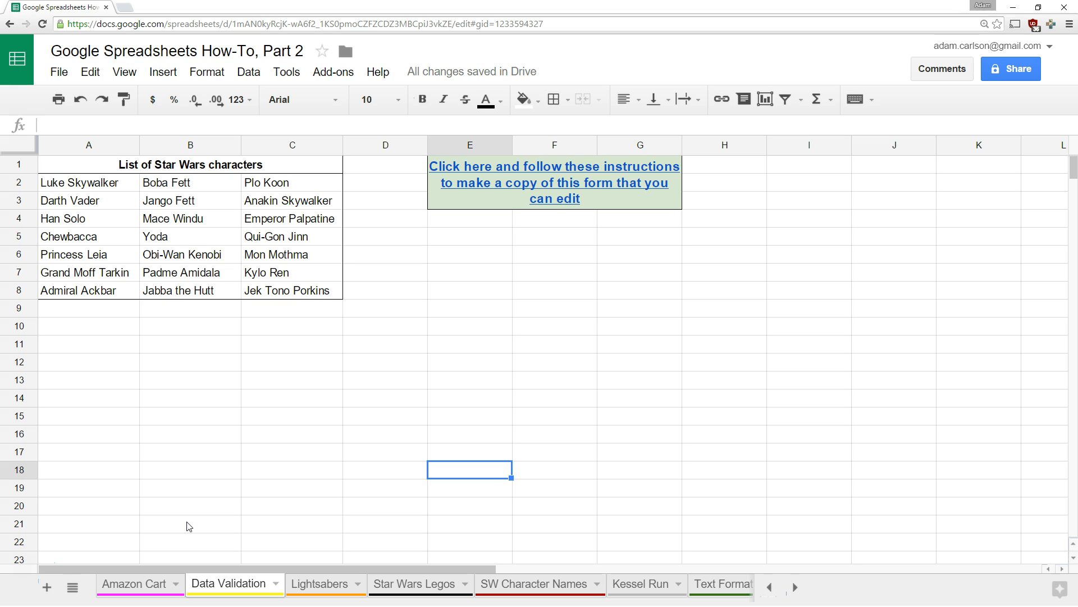
Enter 'Who is the best Star Wars character?' in E6
left_click_drag(112, 190, 284, 288)
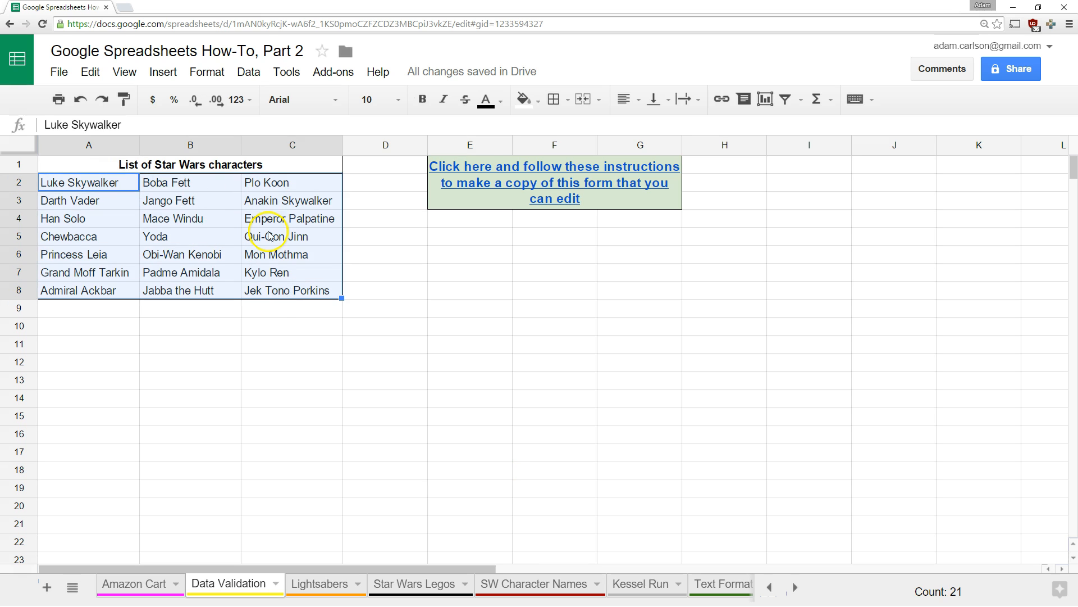
left_click(455, 252)
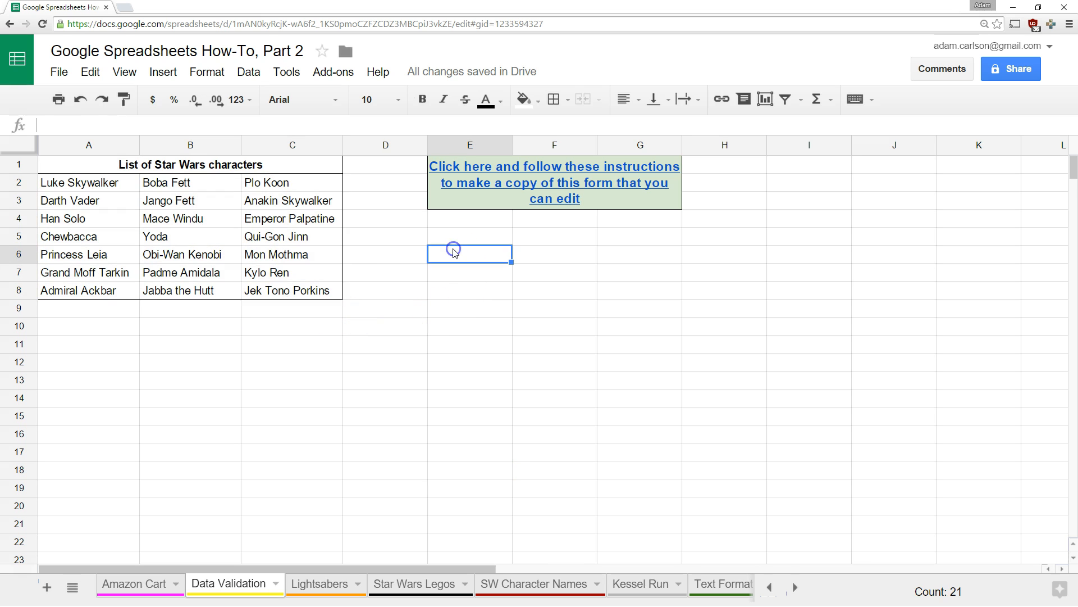
type("Who is the best Star Wars character?")
key("Return")
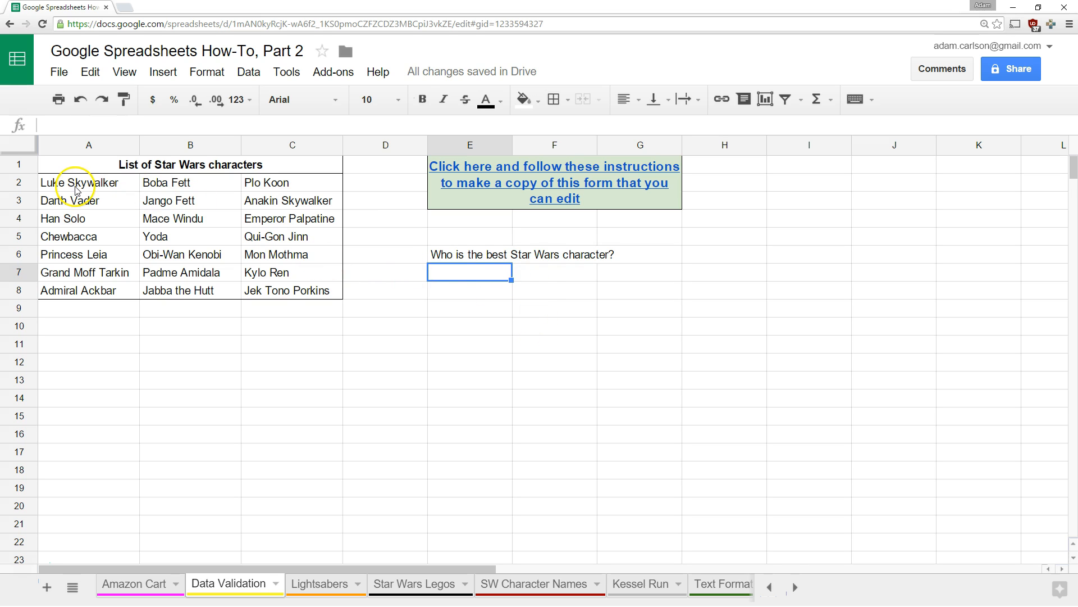
Limit E7 to a list from range A2:C8, rejecting any other input
right_click(474, 275)
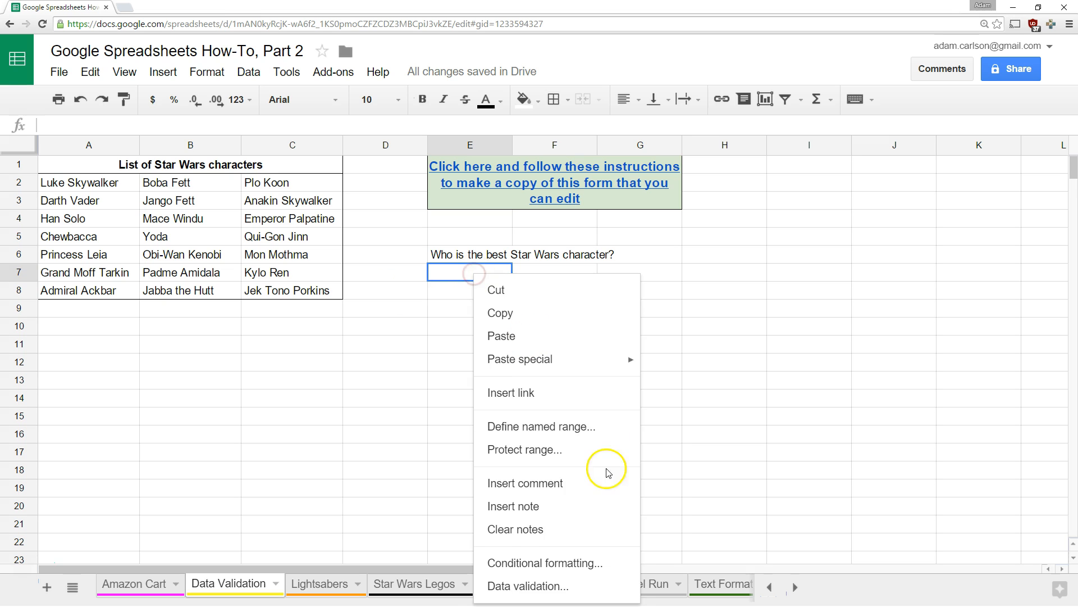
left_click(554, 580)
left_click(452, 283)
left_click(452, 306)
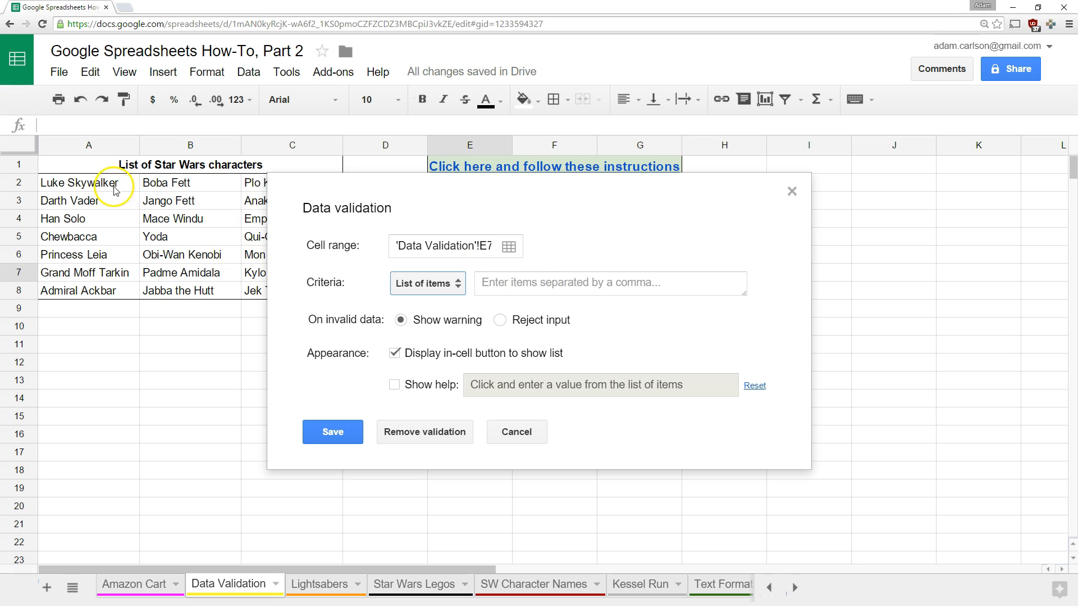
left_click(456, 288)
left_click(453, 264)
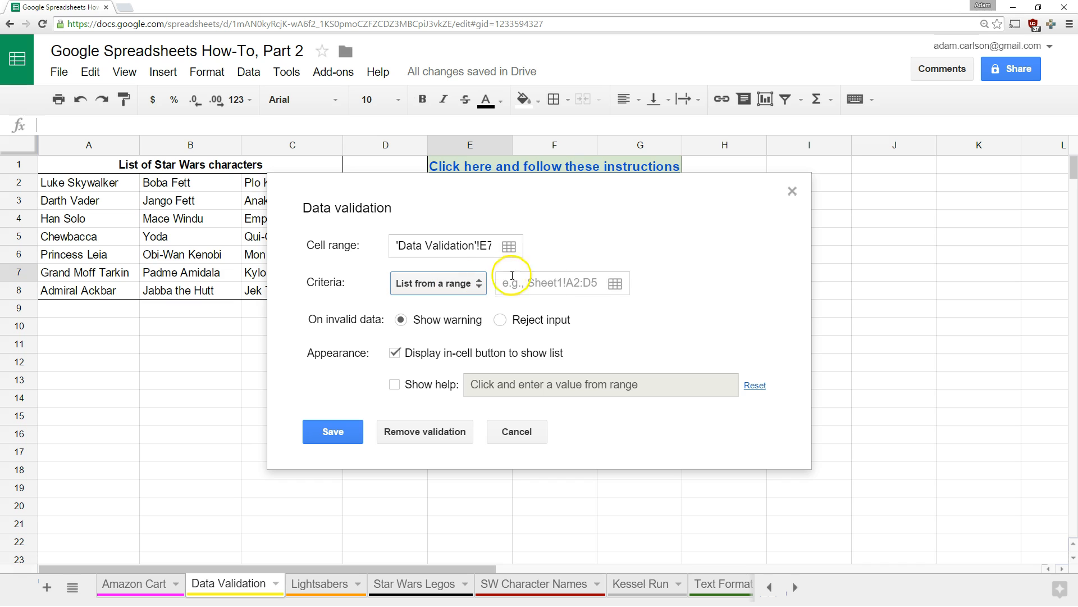
left_click(614, 286)
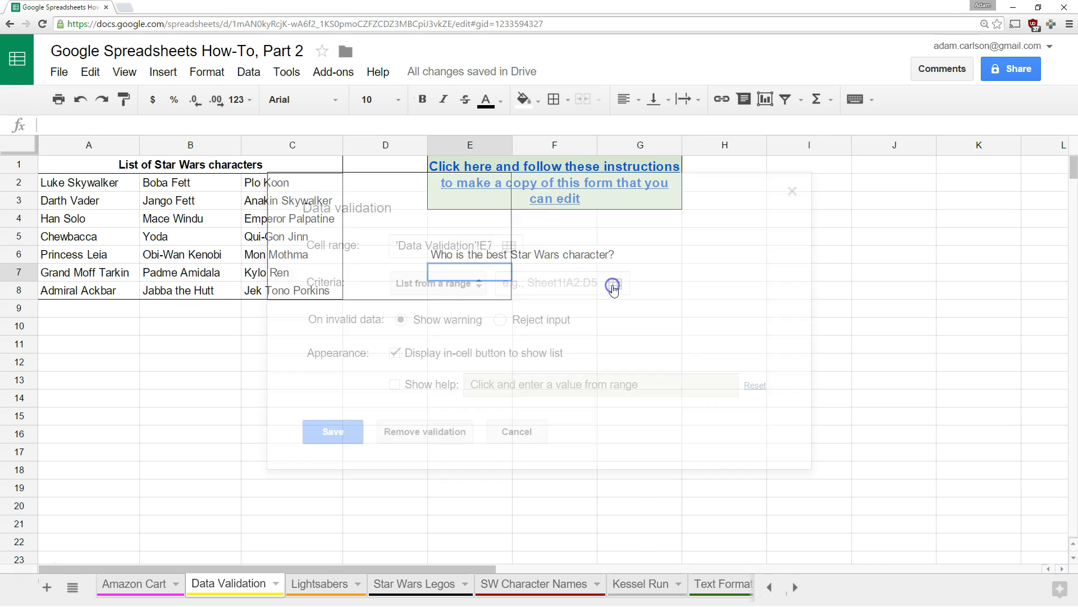
left_click_drag(84, 183, 257, 290)
left_click_drag(355, 219, 536, 297)
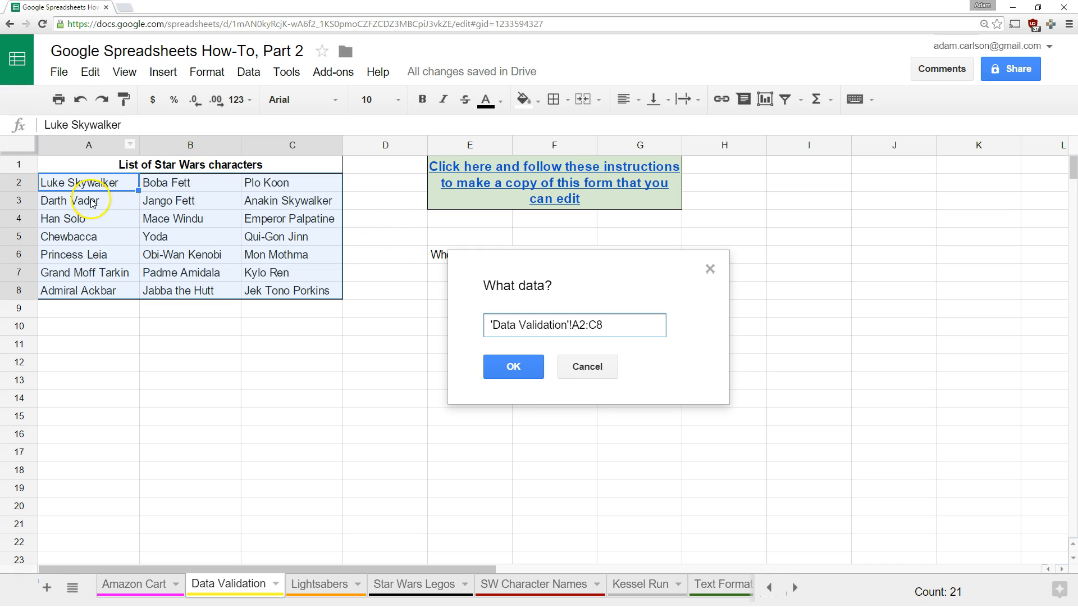
left_click(512, 368)
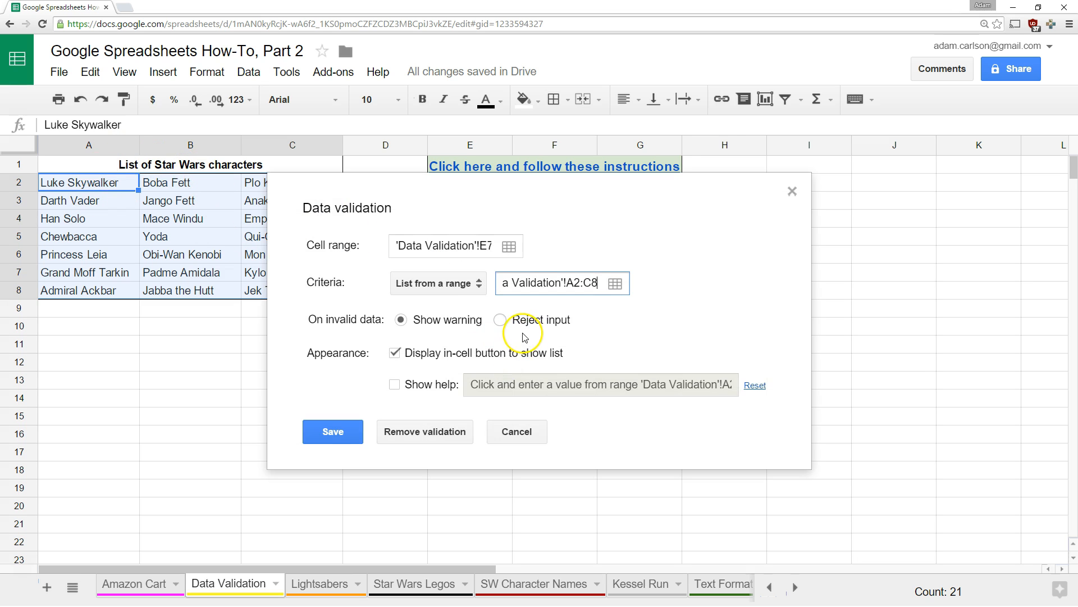
left_click(502, 320)
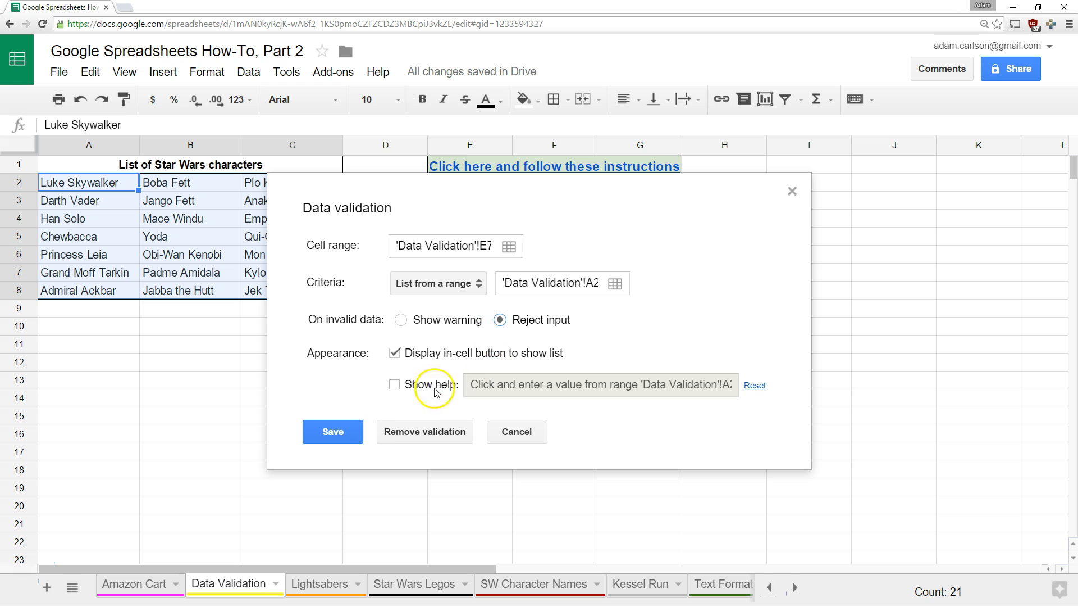
left_click(340, 439)
left_click(449, 468)
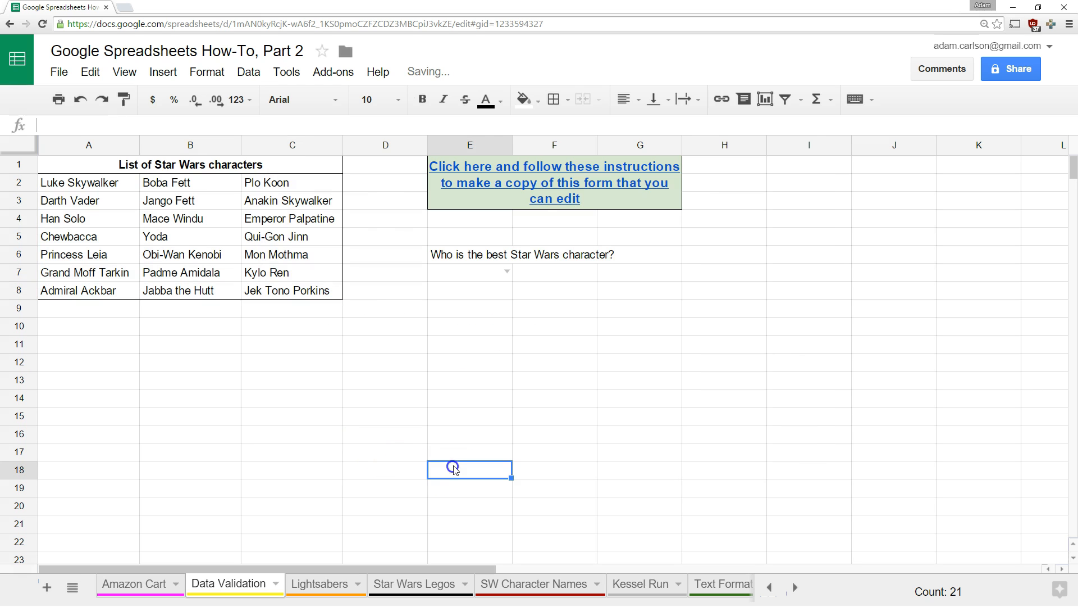
Replace Jek Tono Porkins with BB-8 in C8
left_click(509, 273)
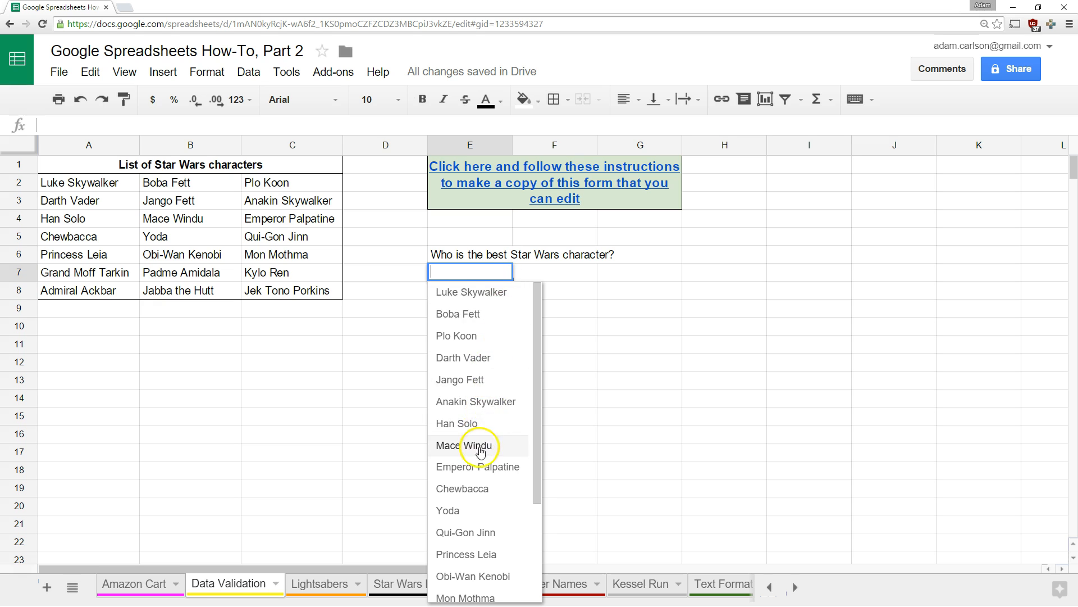
scroll(475, 505, "down", 3)
scroll(470, 525, "up", 3)
left_click(303, 275)
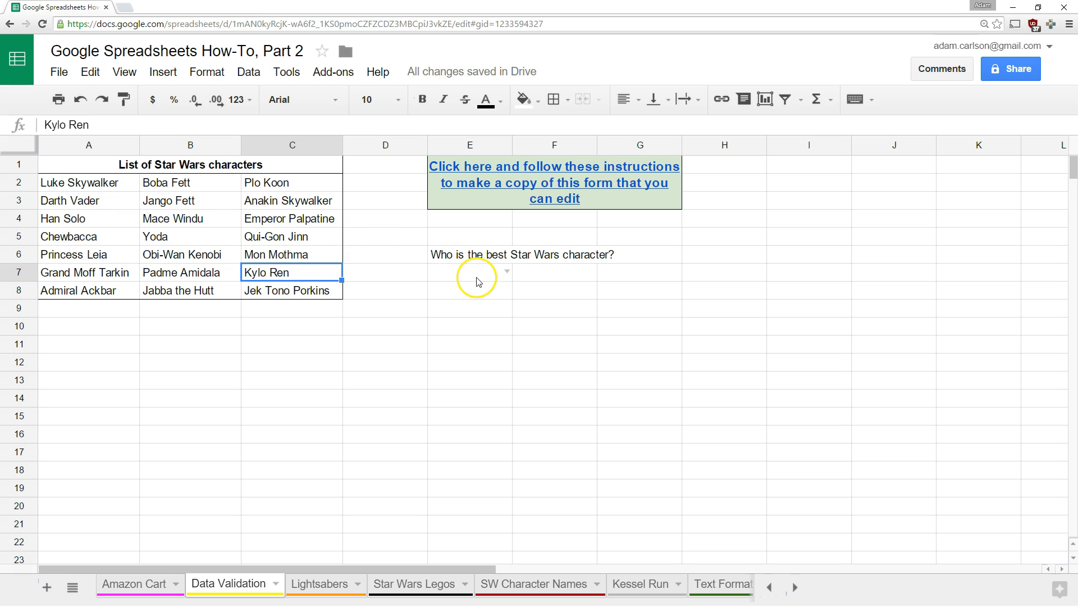
key("Down")
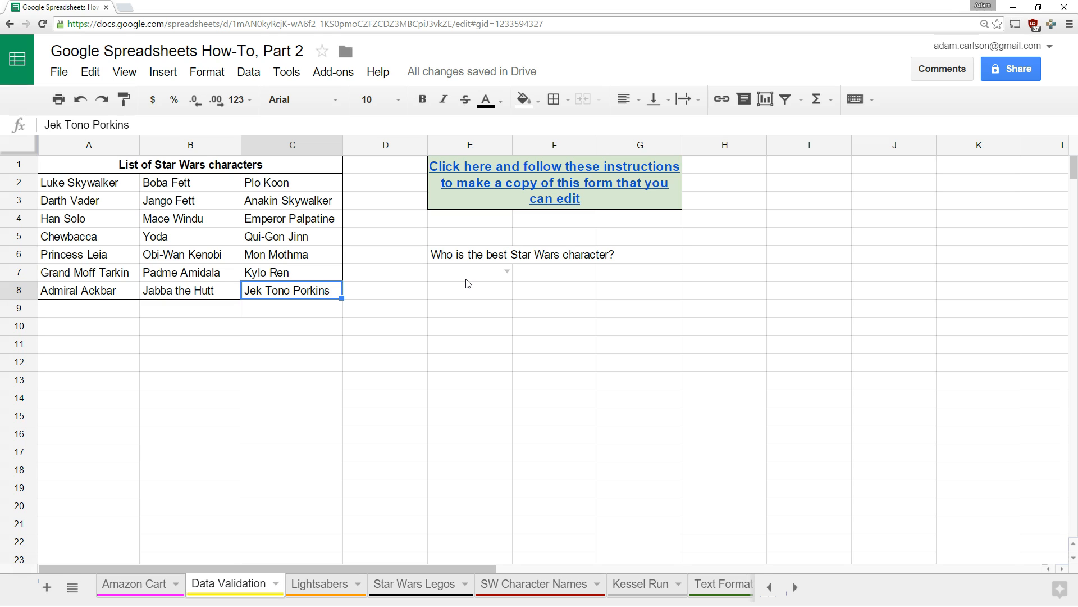
type("BB-8")
key("Return")
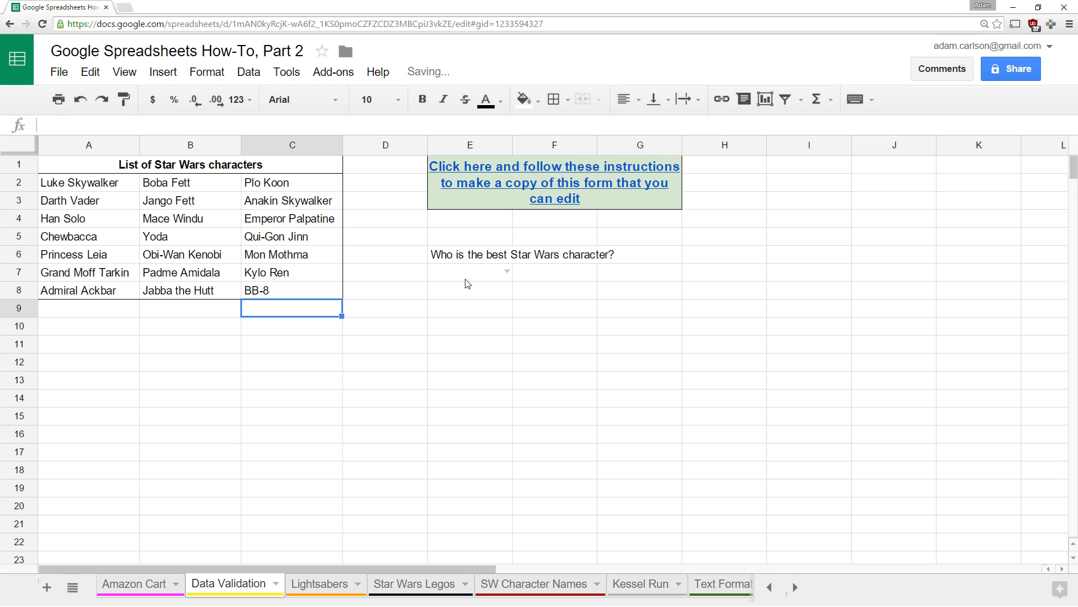
Choose BB-8 as the best character from E7's dropdown
left_click(508, 272)
left_click_drag(534, 344, 536, 559)
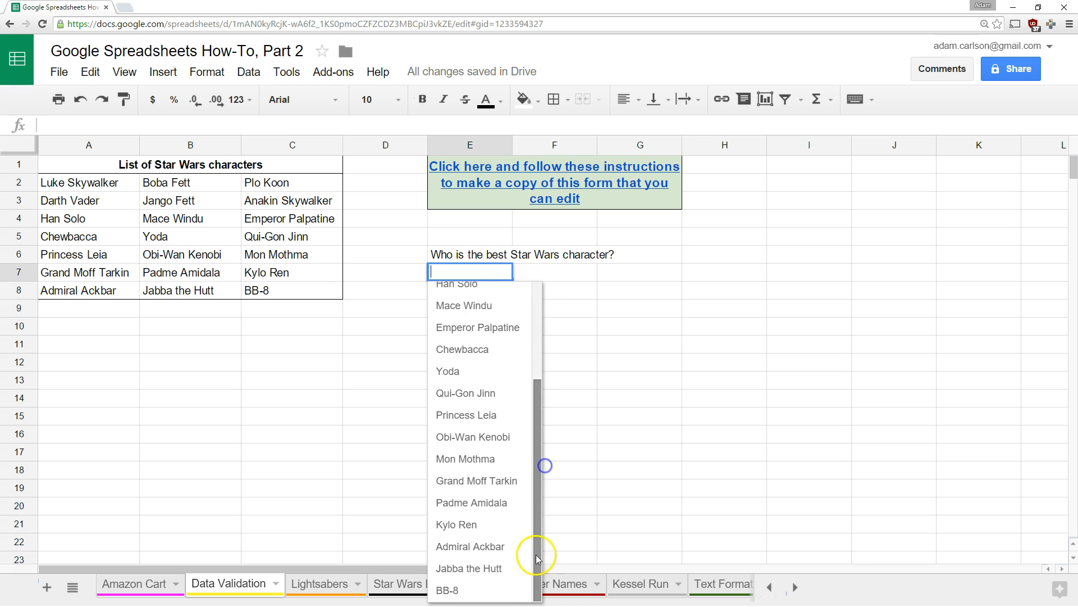
left_click(477, 592)
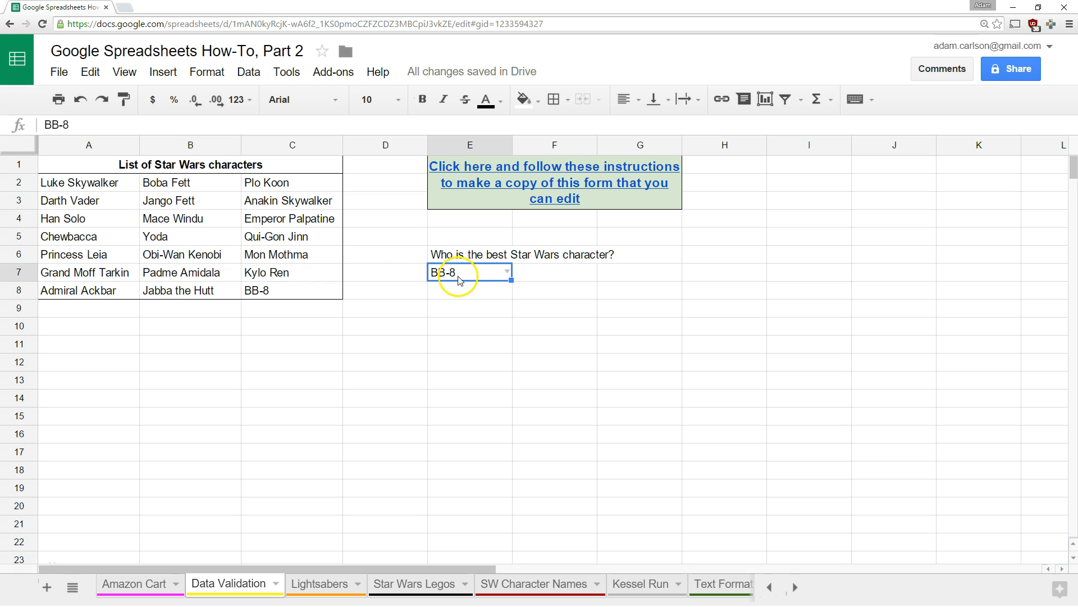
Delete C8 to trigger E7's invalid-content warning, then restore BB-8 in C8
left_click(299, 292)
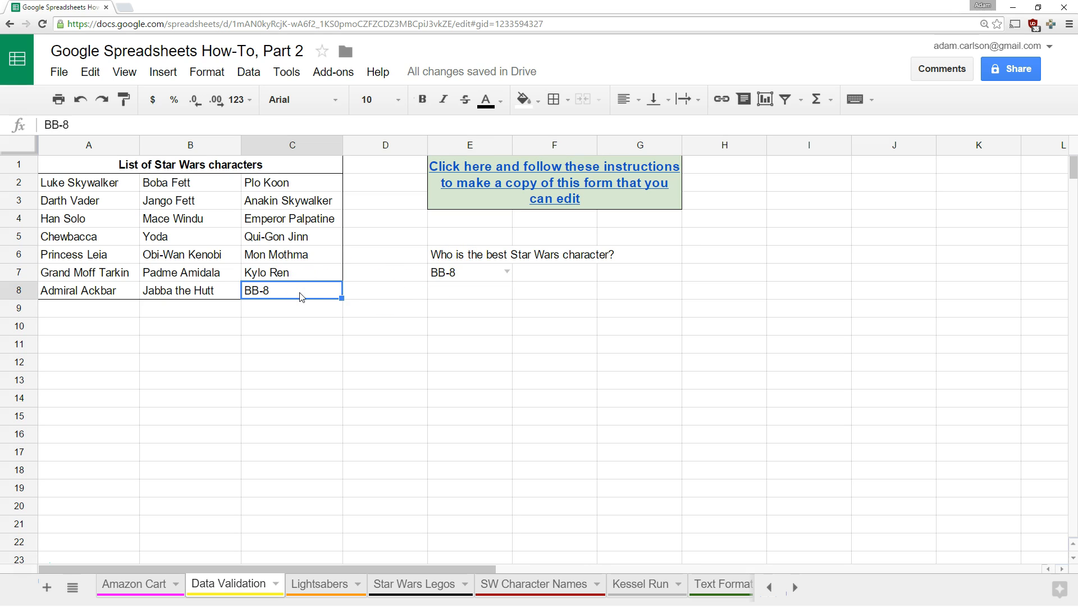
key("Delete")
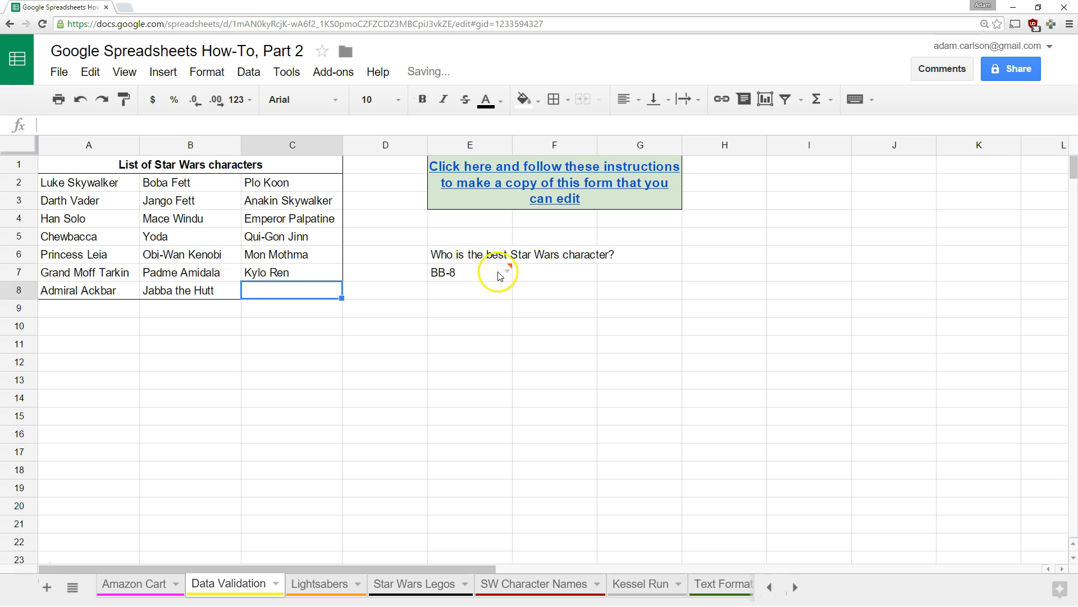
mouse_move(507, 273)
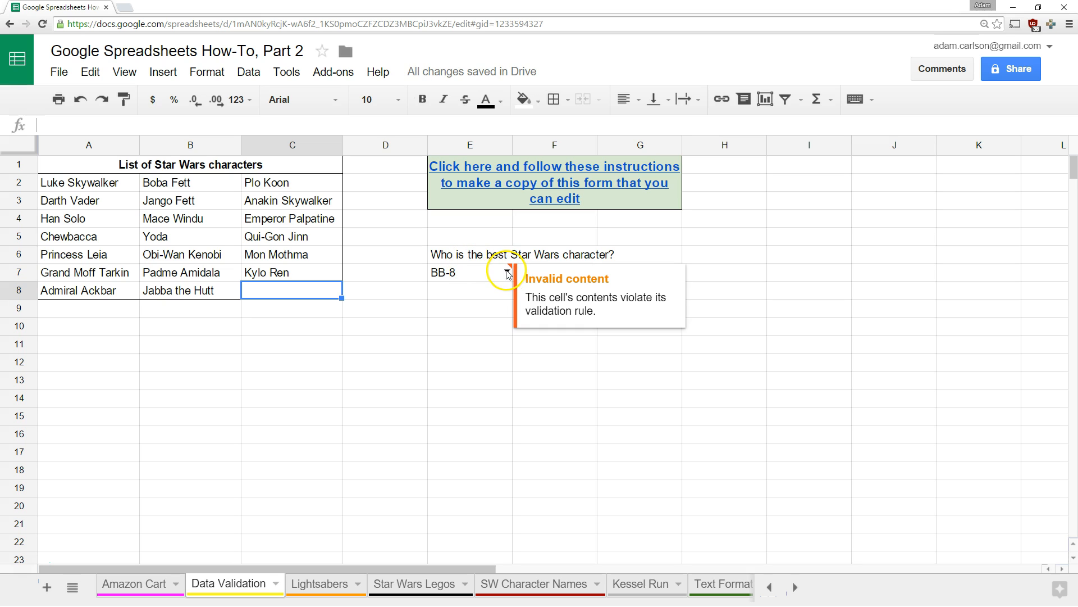
left_click(446, 308)
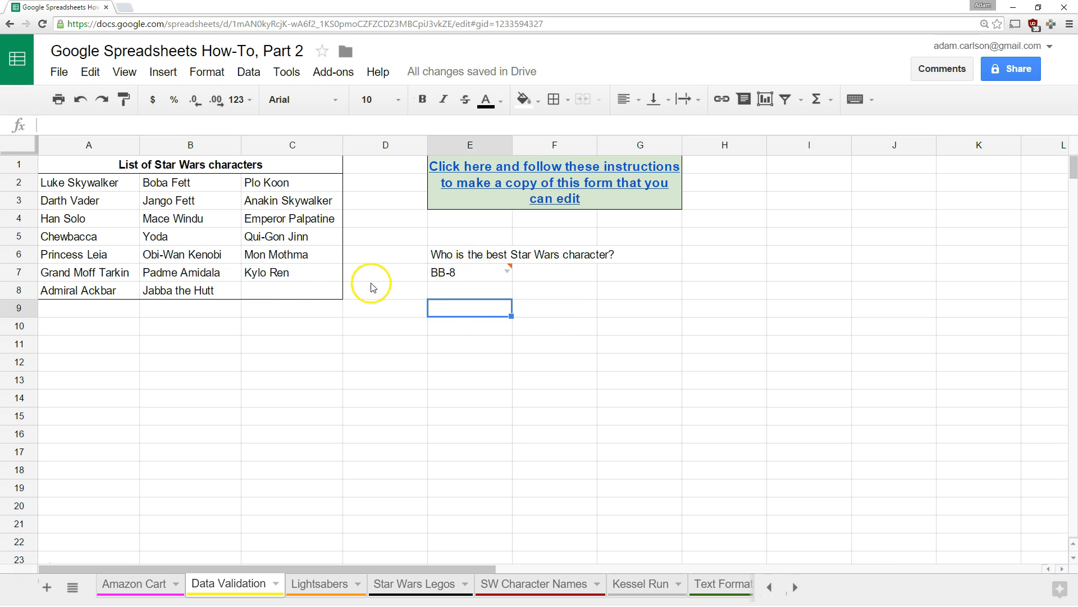
left_click(292, 301)
type("BB-8")
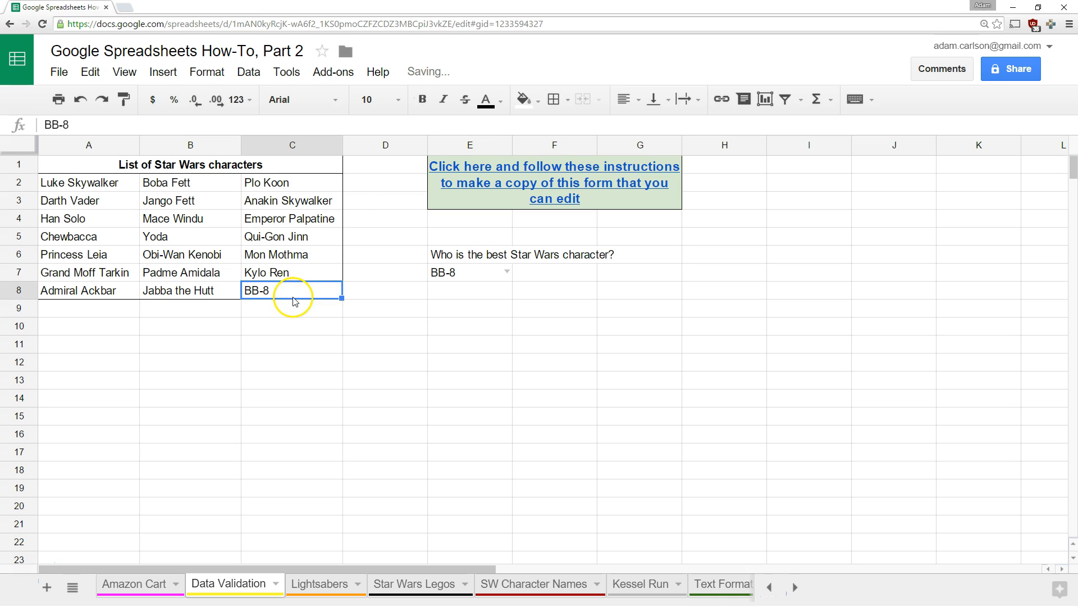
left_click(358, 322)
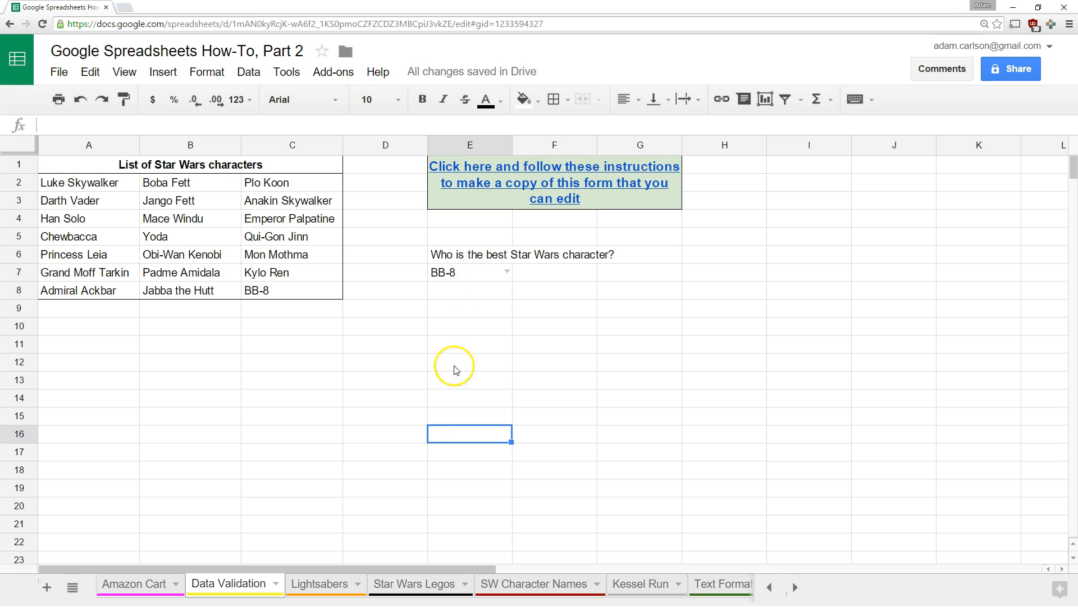
Clear the best-character question and the BB-8 answer from E5:E8
left_click_drag(472, 238, 470, 292)
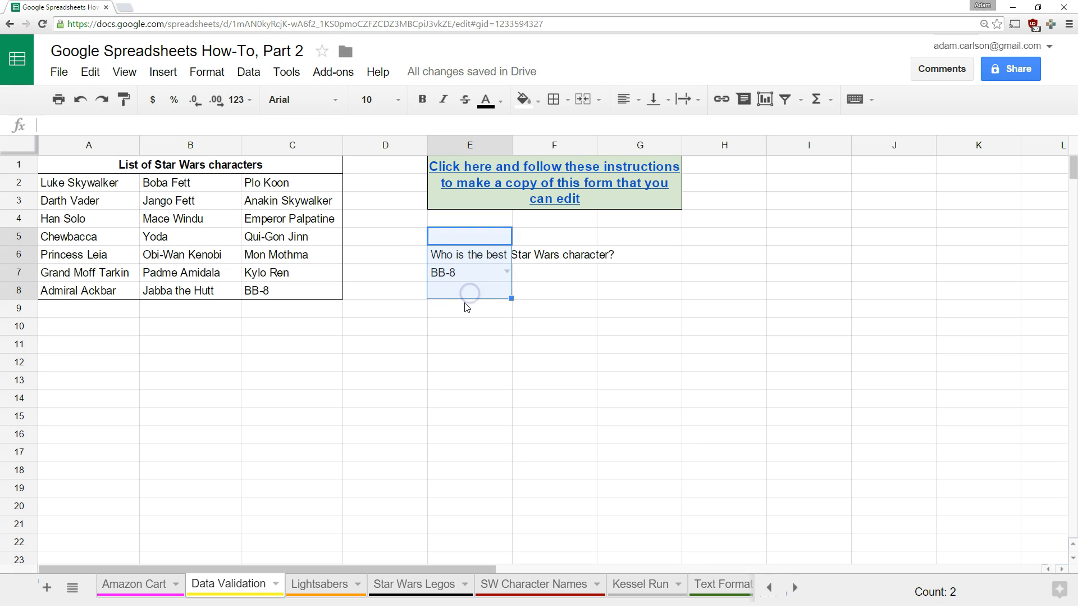
key("Delete")
right_click(467, 286)
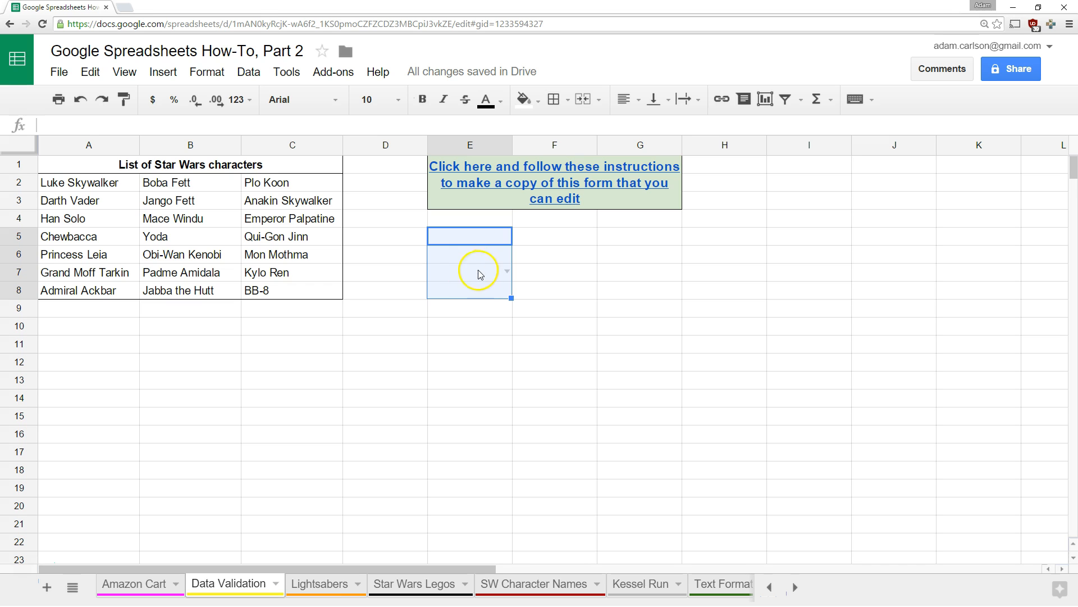
left_click(474, 356)
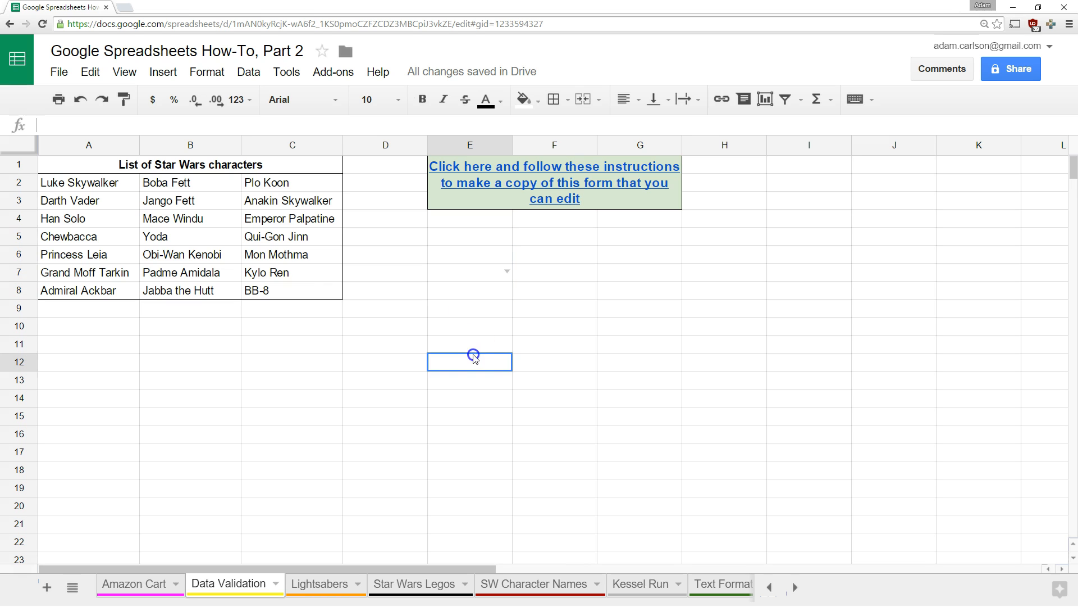
Remove the leftover dropdown list validation from E7
right_click(474, 275)
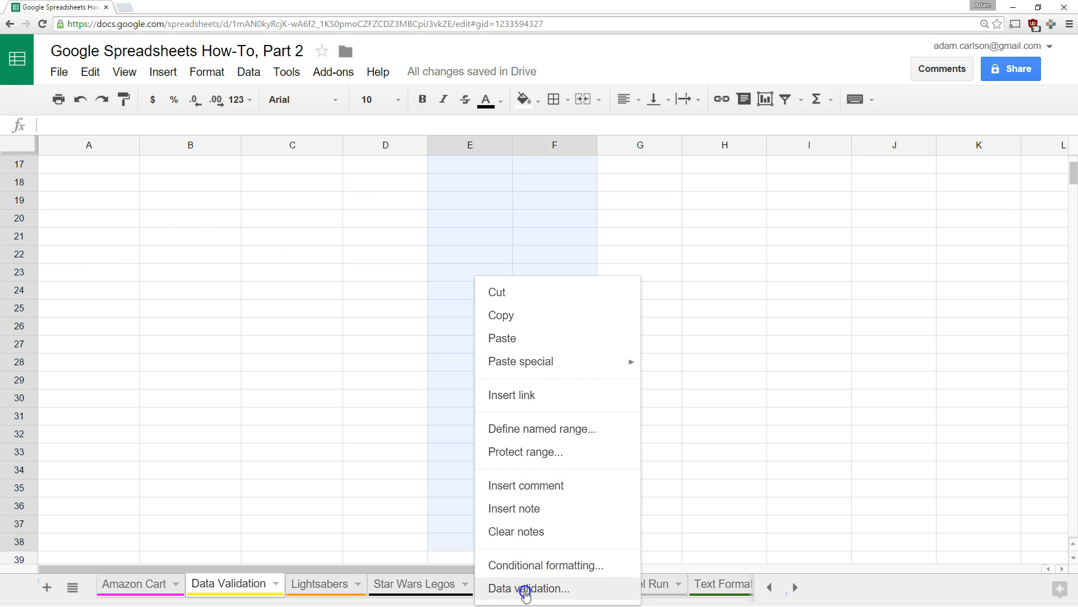
left_click(525, 587)
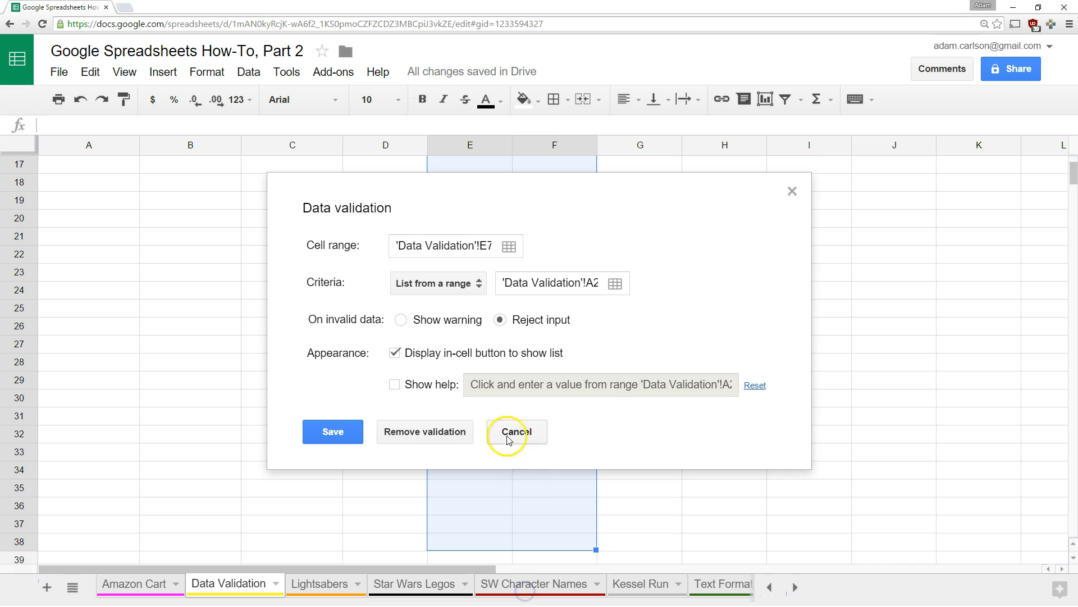
left_click(470, 441)
scroll(474, 443, "up", 5)
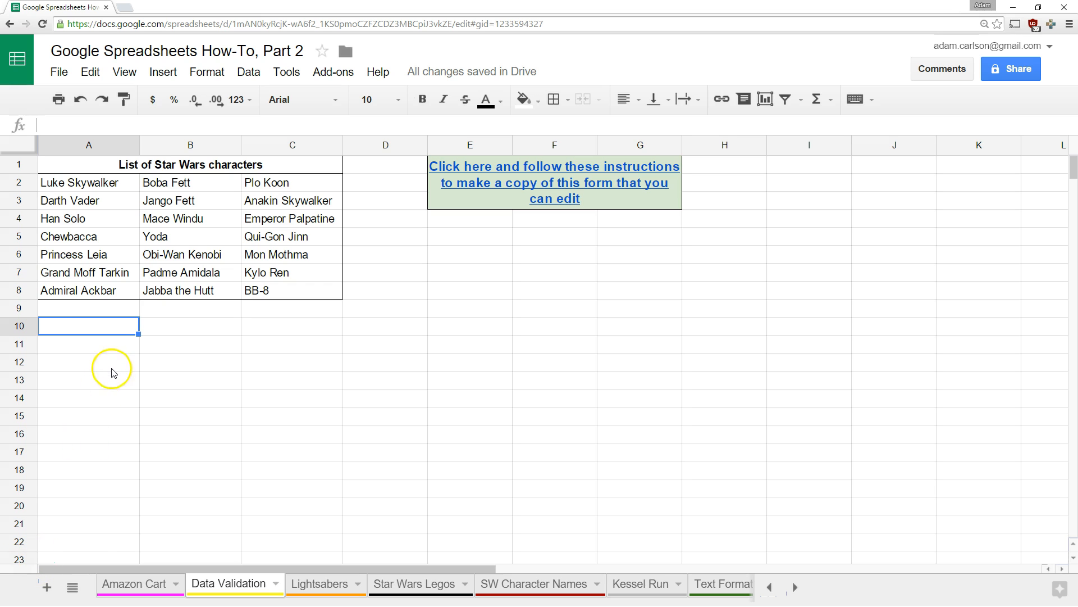
Give A10 a Text 'is valid email' rule that rejects any other input
right_click(97, 326)
scroll(160, 450, "down", 2)
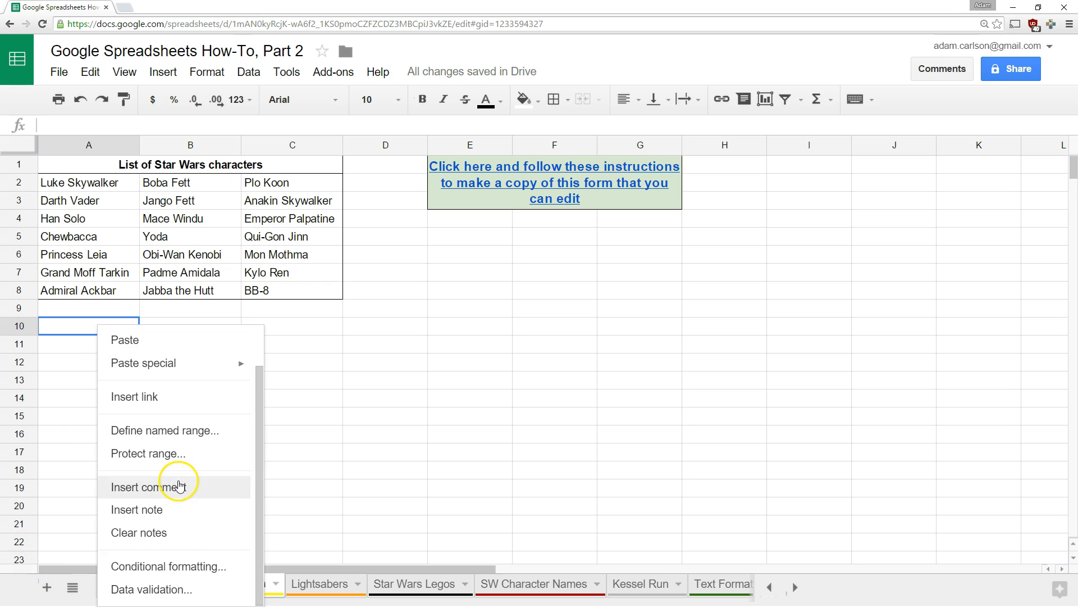
left_click(165, 590)
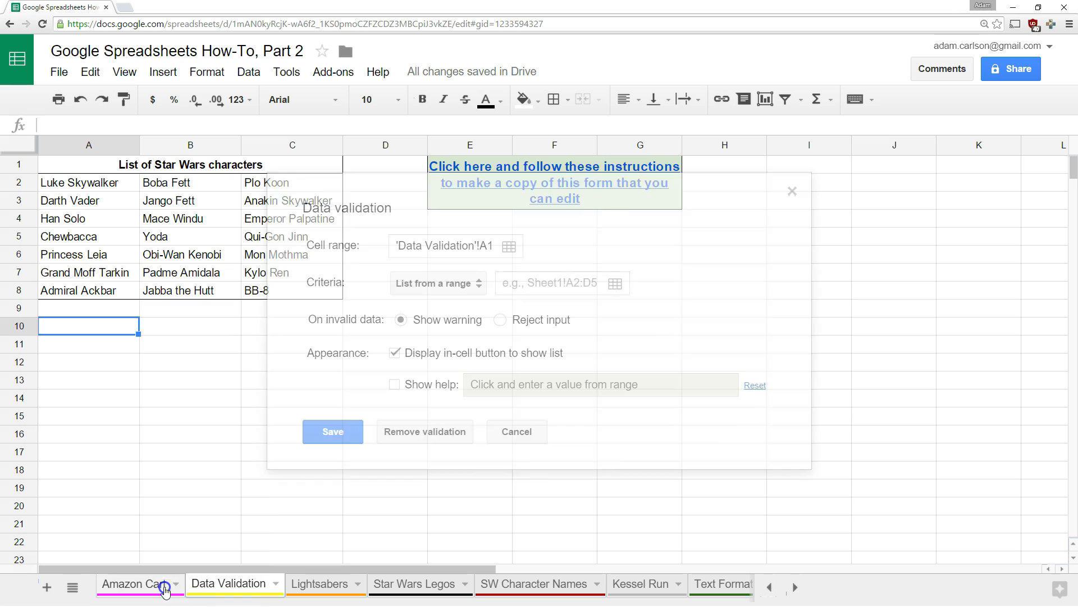
left_click(456, 286)
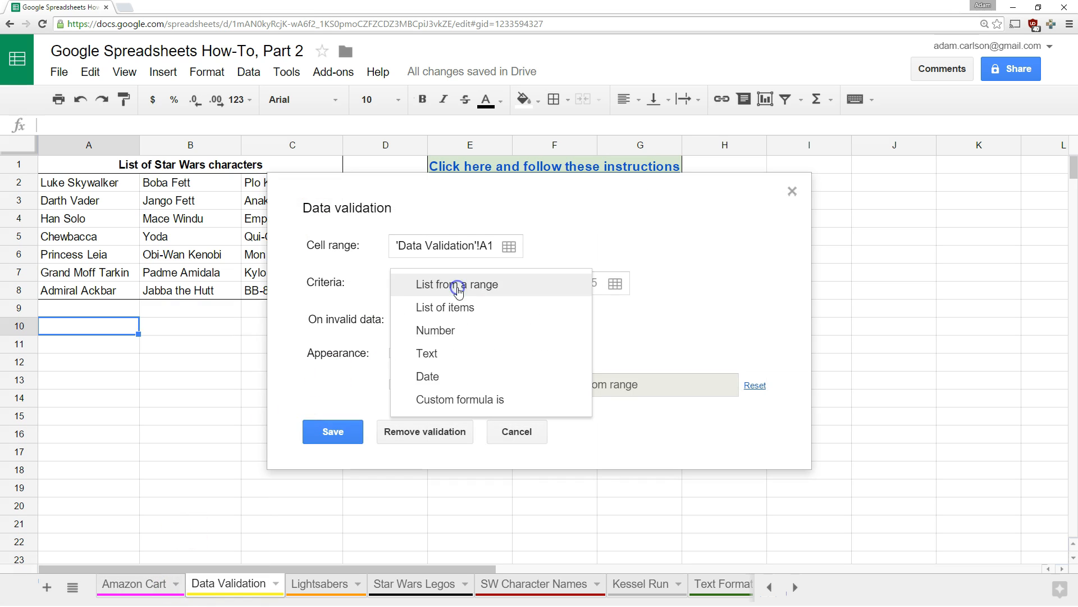
left_click(436, 354)
left_click(500, 286)
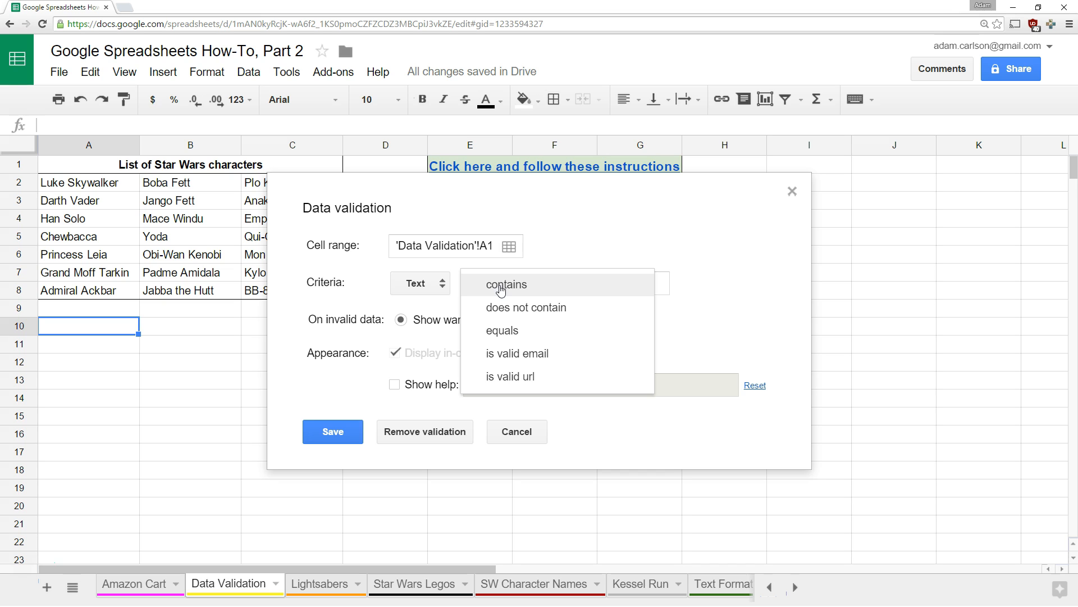
left_click(502, 353)
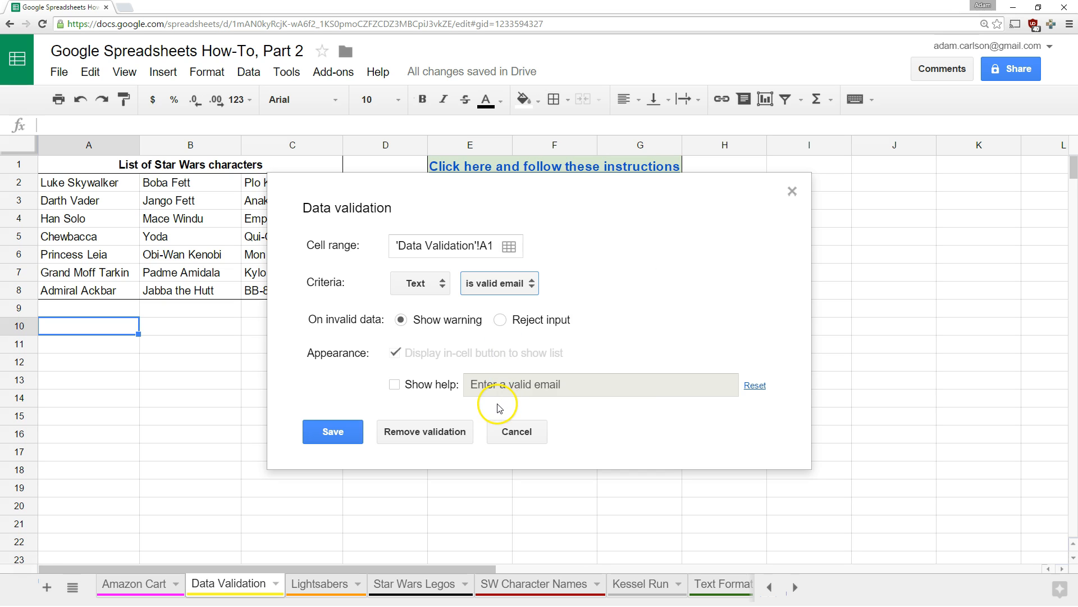
left_click(520, 319)
left_click(310, 436)
left_click(91, 303)
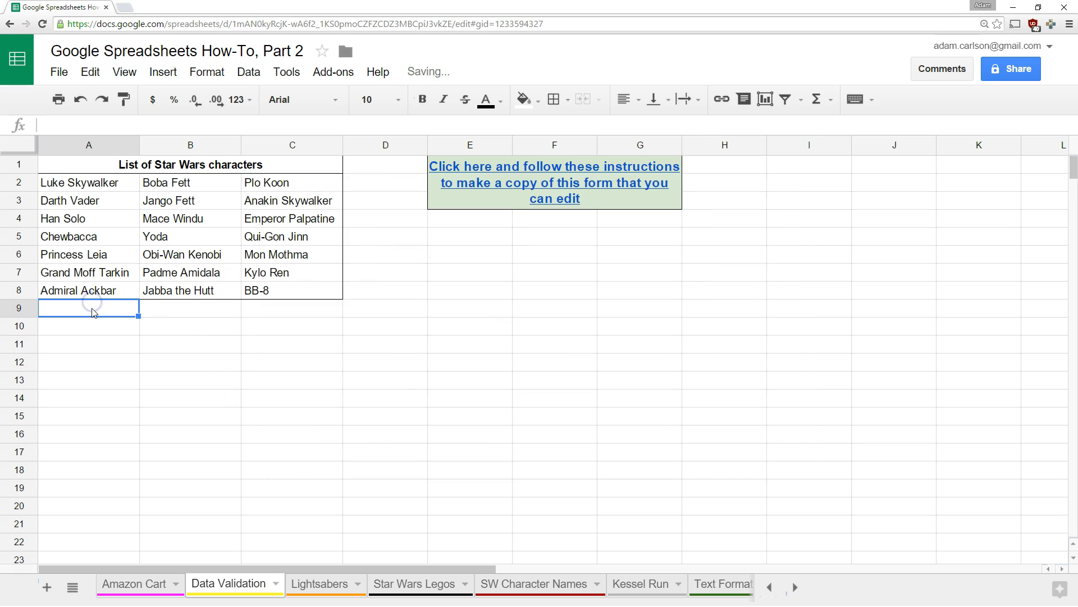
Put 'Enter your email address below' in A9 and confirm an incomplete address in A10 is rejected
type("Enter your email address below")
key("Return")
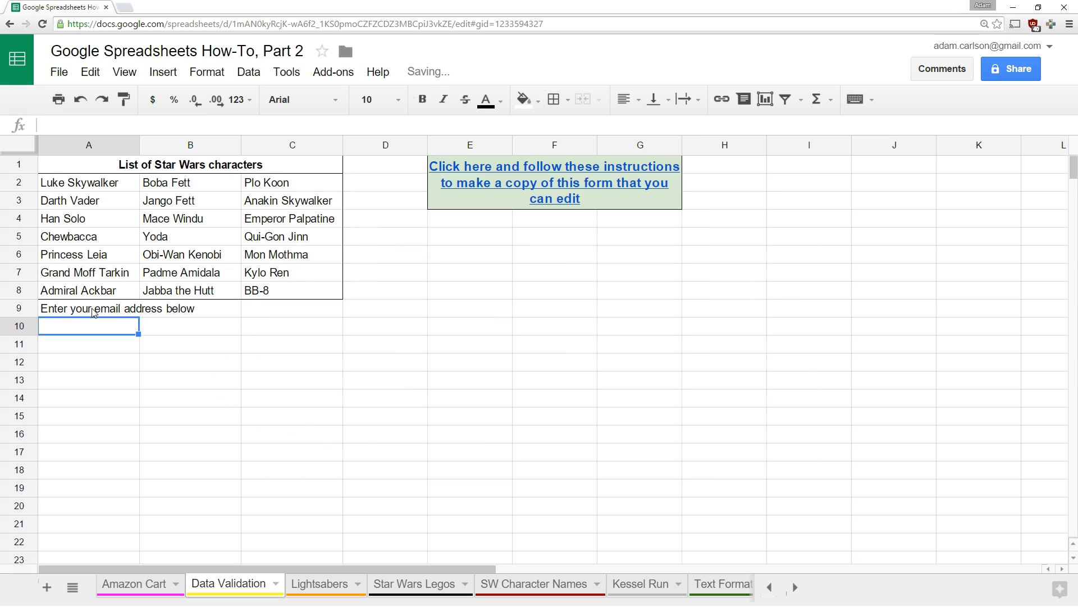
key("Return")
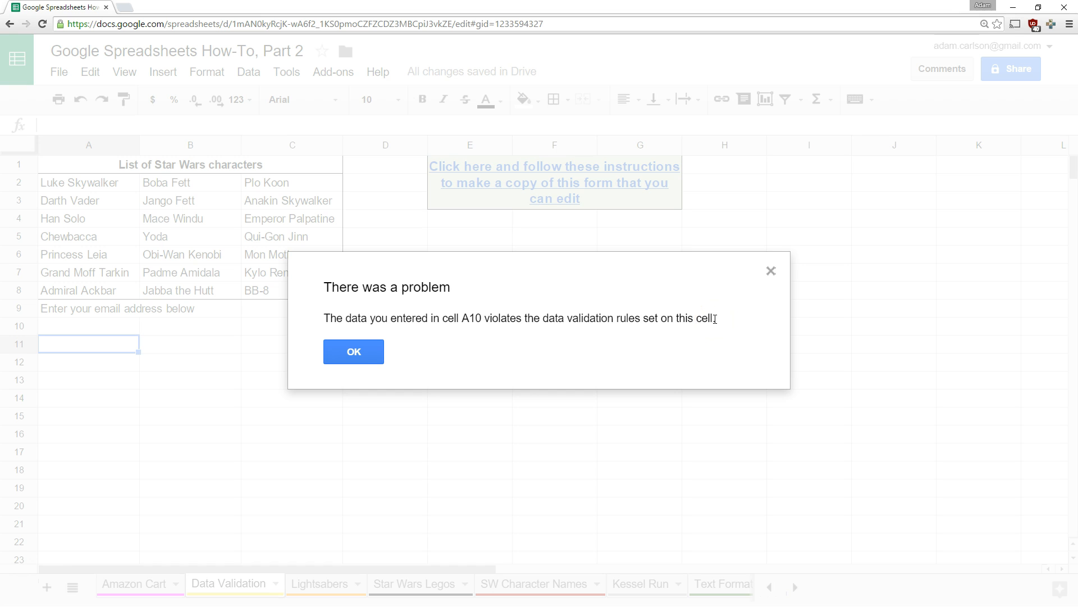
left_click(360, 351)
left_click(62, 326)
Enter a full email address in A10, then confirm removing its domain gets rejected
key("Return")
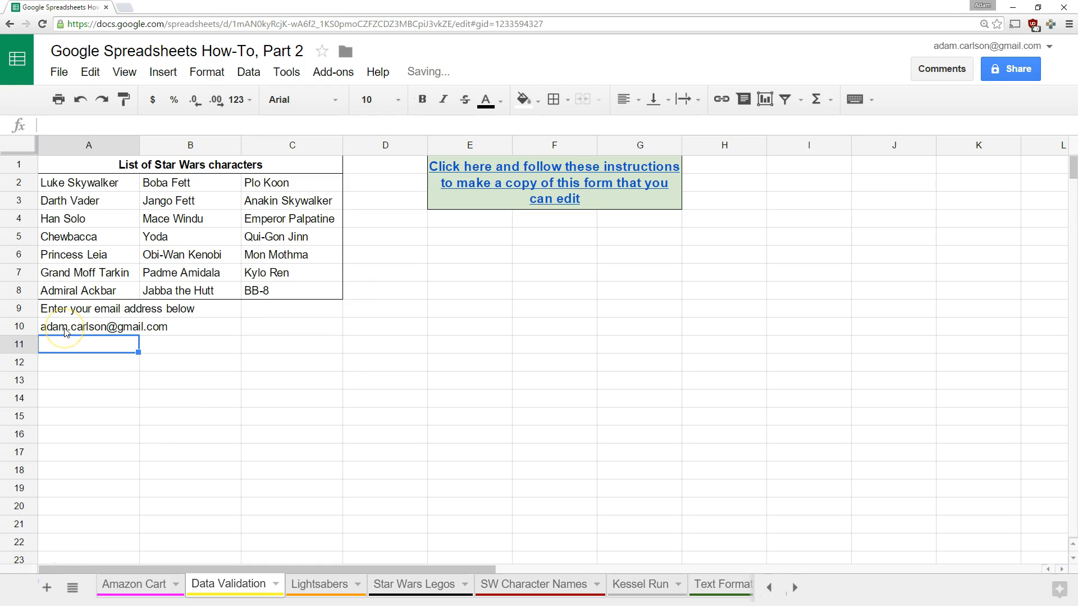
left_click(65, 330)
left_click_drag(172, 124, 124, 120)
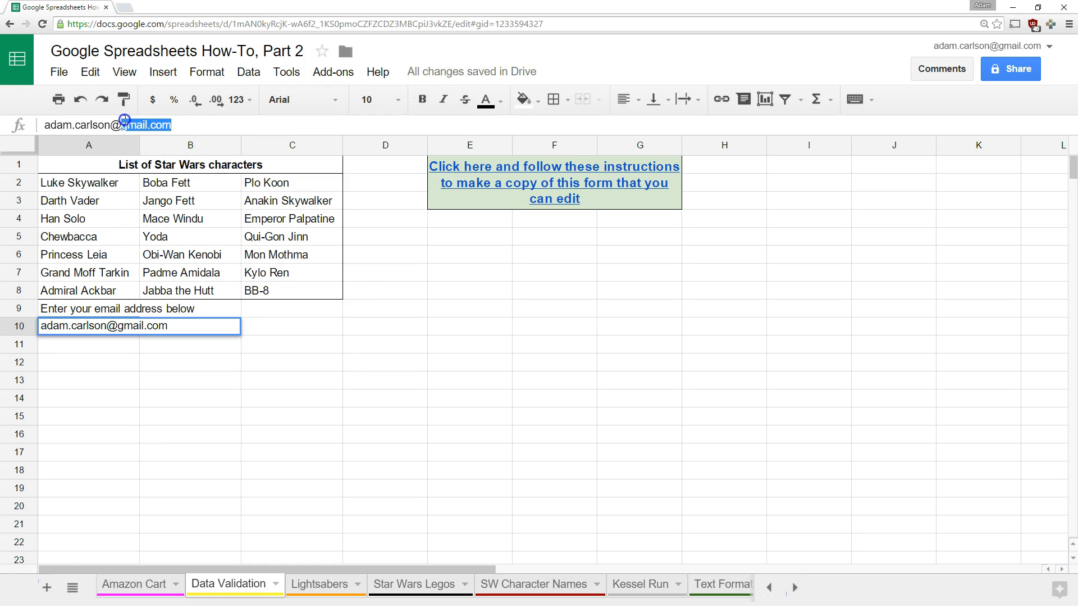
key("BackSpace")
key("Return")
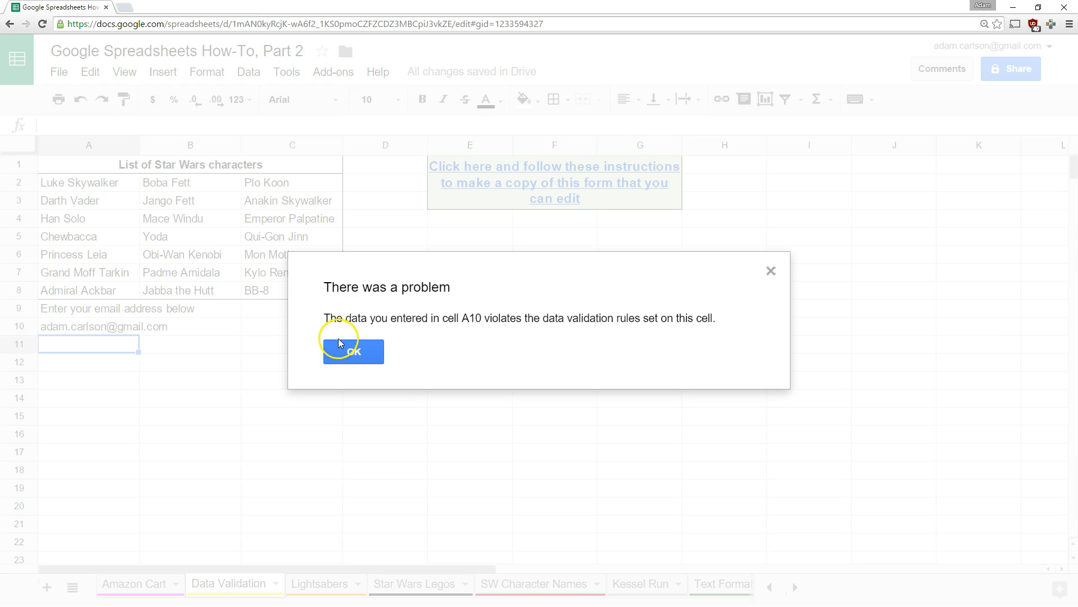
left_click(345, 351)
left_click(276, 395)
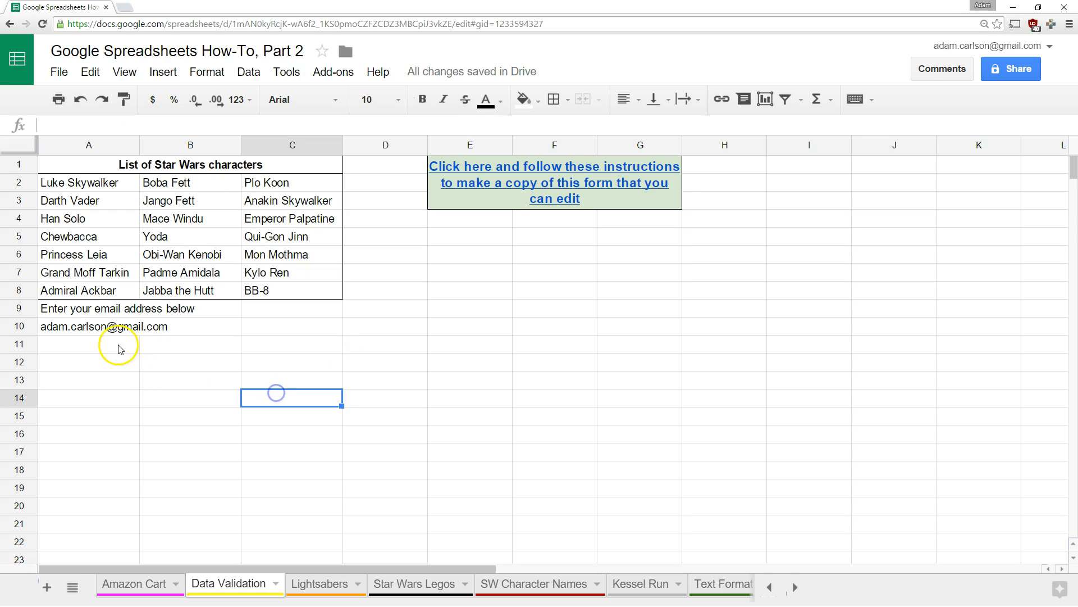
left_click(110, 331)
Change A10's text condition to 'is valid URL' and save the rule
right_click(110, 330)
scroll(150, 556, "down", 1)
left_click(160, 587)
left_click(493, 284)
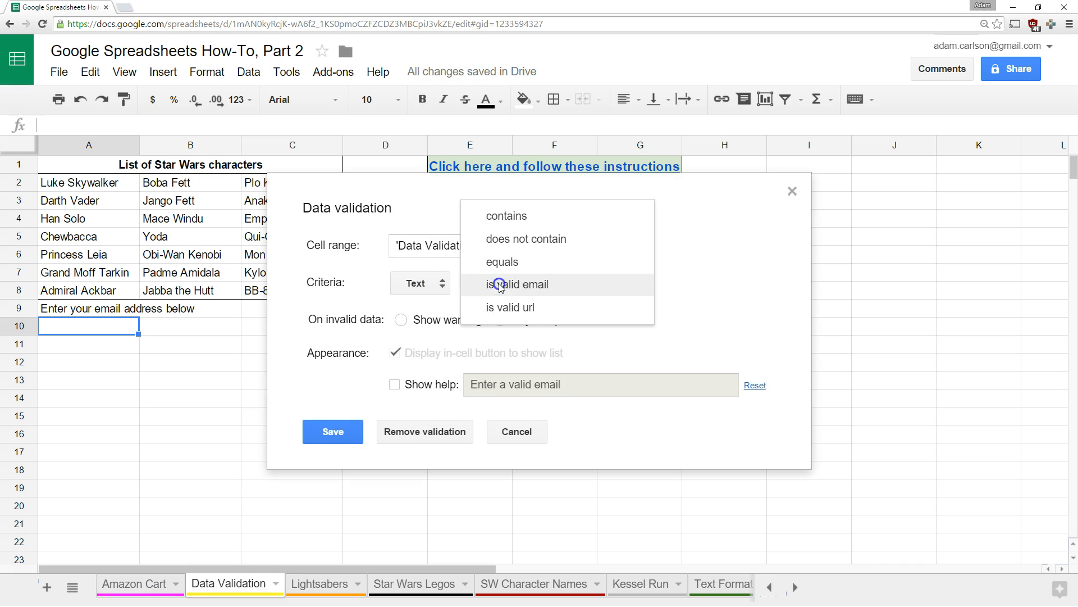
left_click(508, 313)
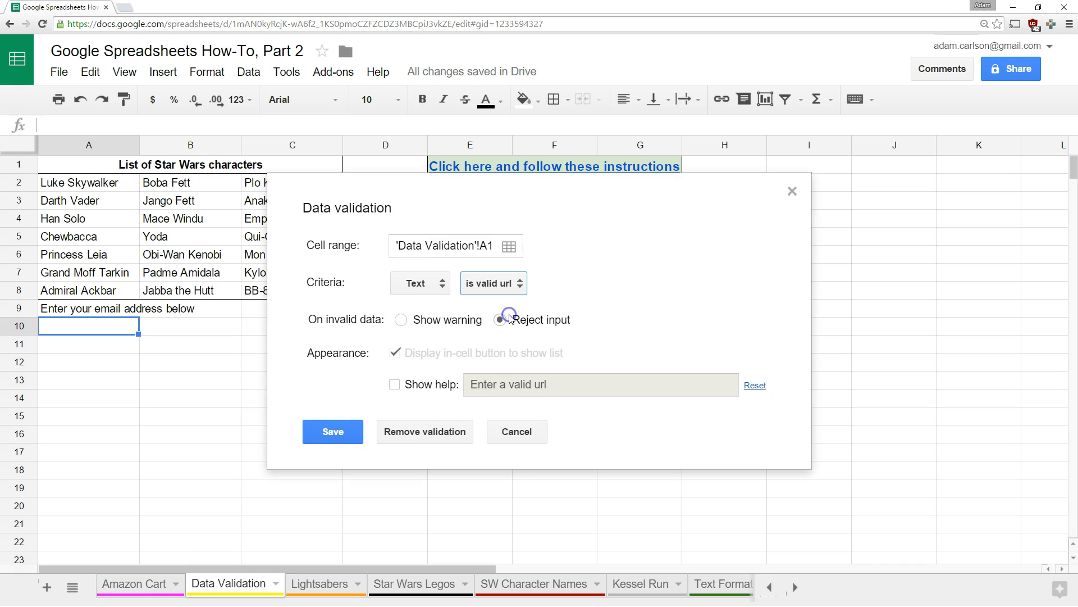
left_click(333, 431)
Test A10 with google.com and the bare word 'google', which is rejected
type("google.com")
key("Return")
left_click(101, 332)
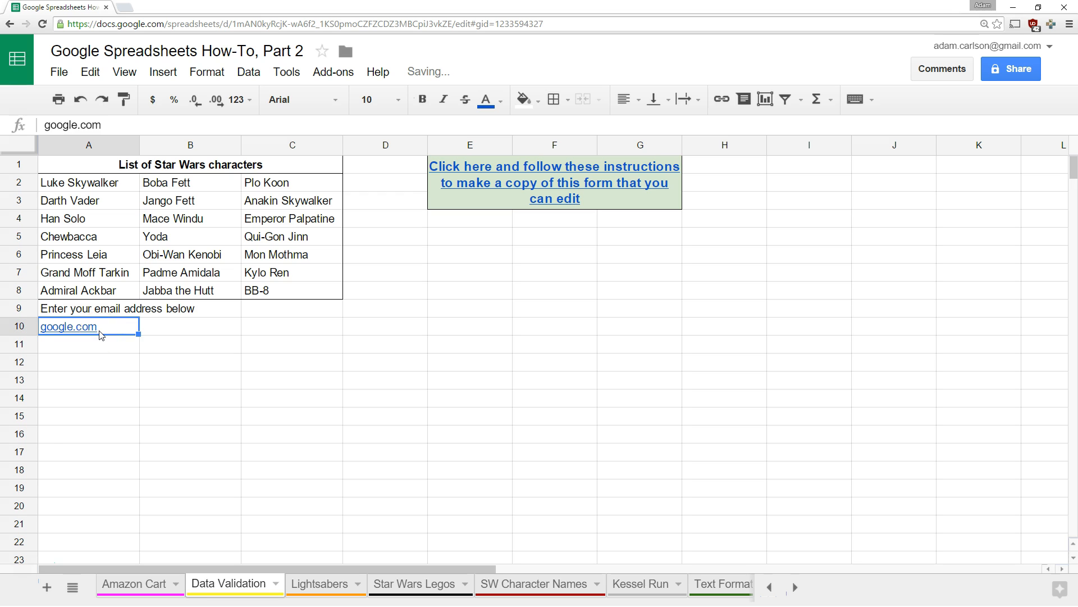
type("google")
key("Return")
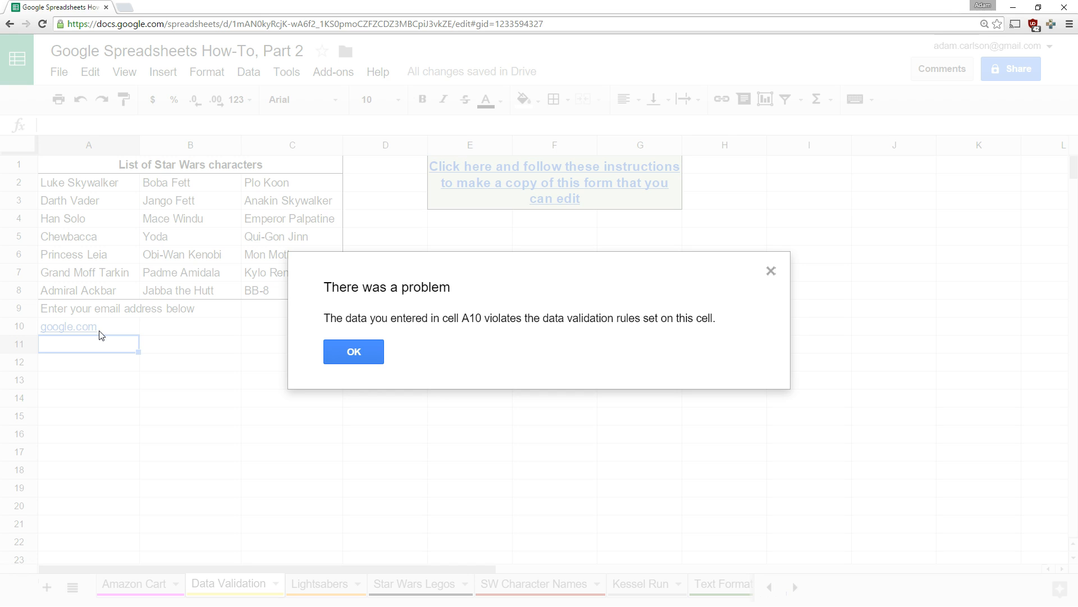
key("Return")
Change A10's rule to 'does not contain' a set value and save it
right_click(66, 325)
scroll(133, 506, "down", 1)
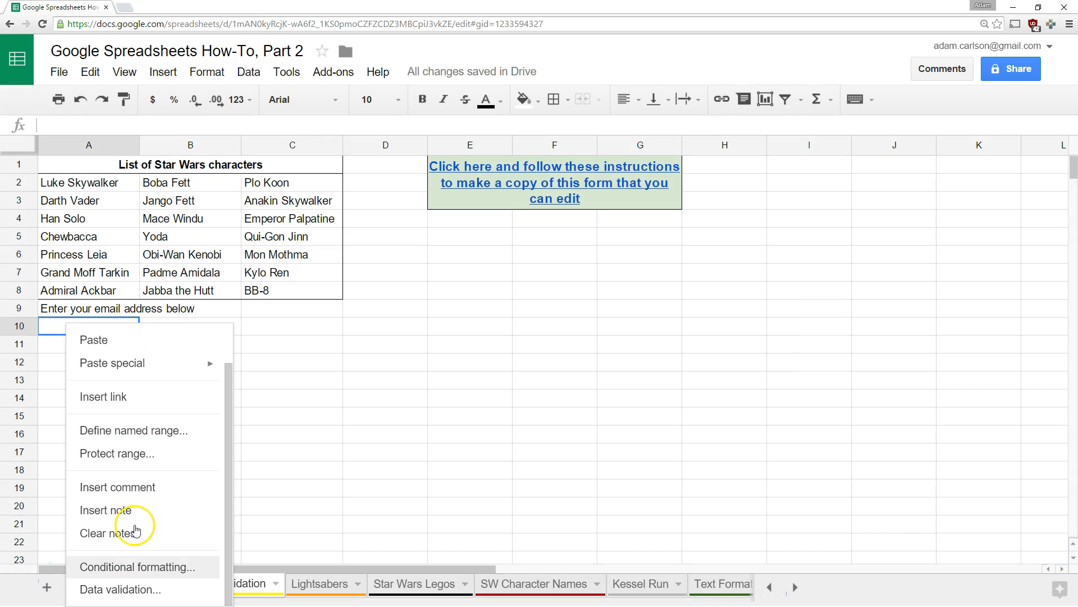
left_click(128, 590)
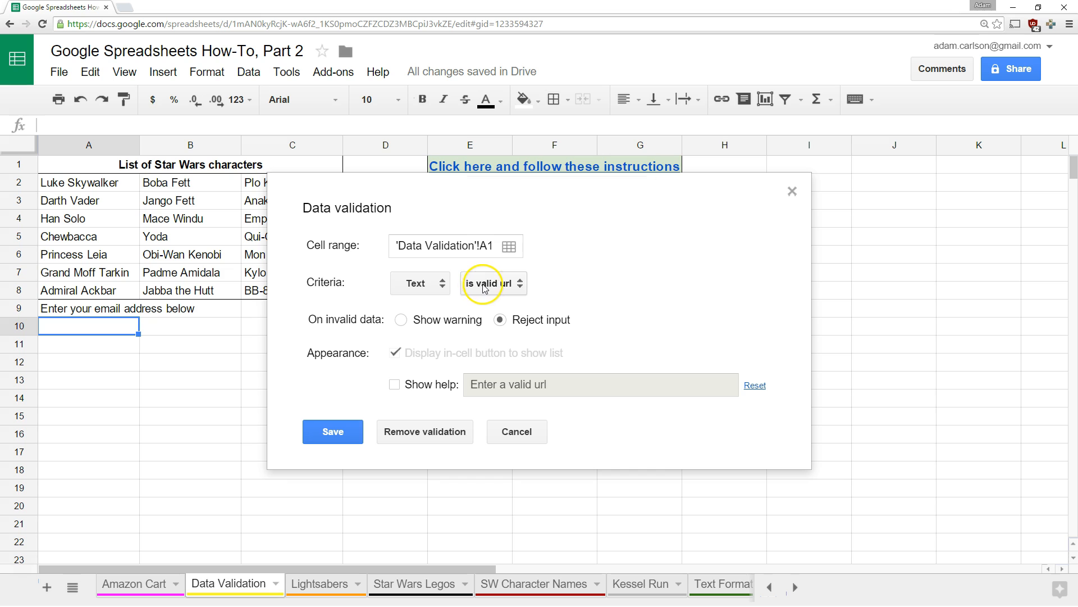
left_click(484, 286)
left_click(536, 214)
left_click(573, 281)
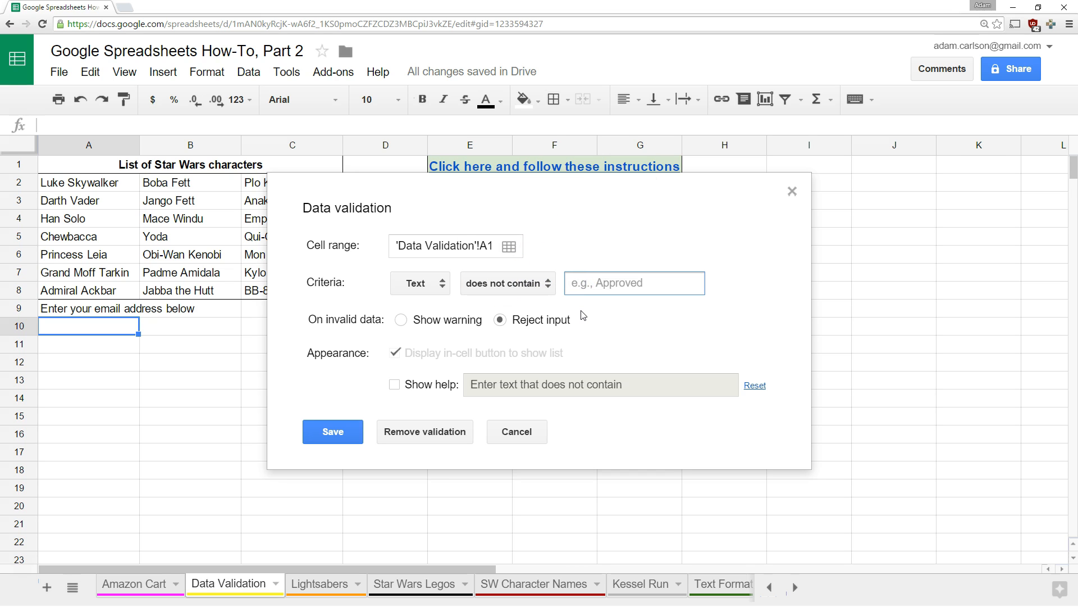
left_click(334, 432)
Test A10 with an email address and confirm it is refused
left_click(118, 328)
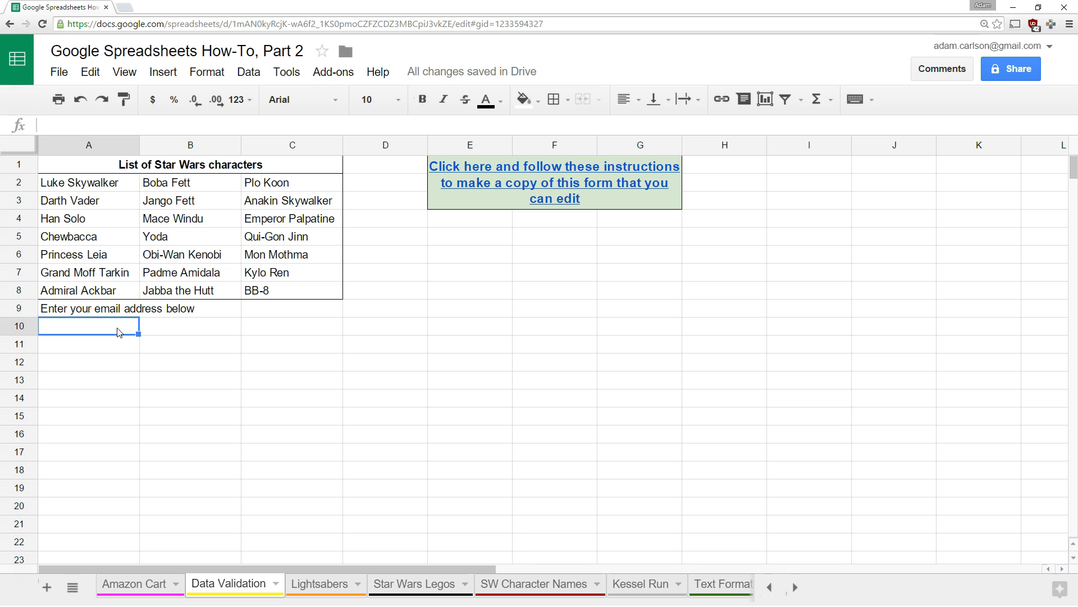
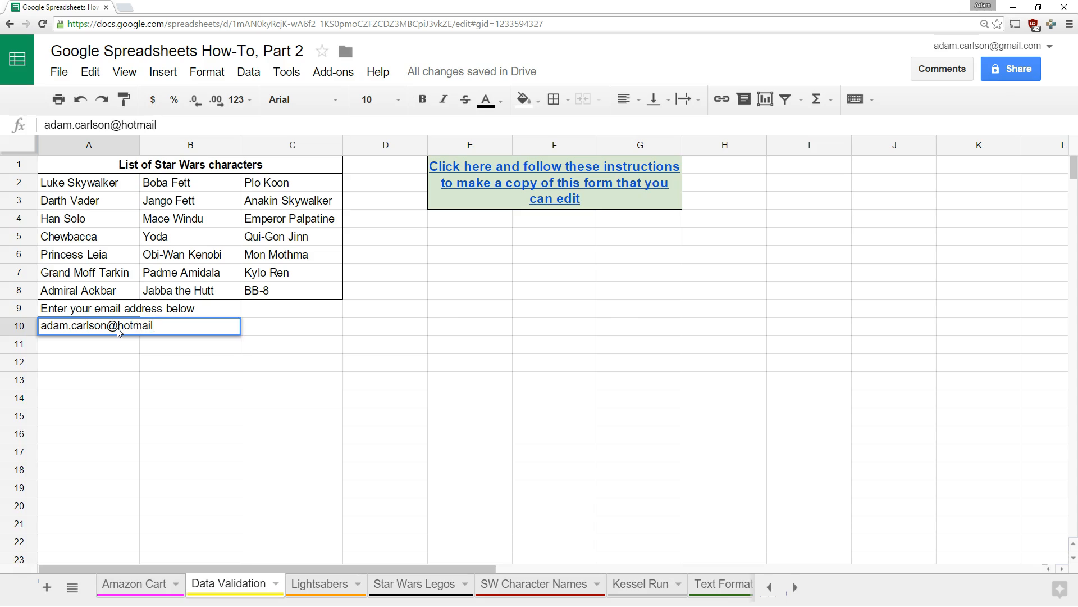
key("Return")
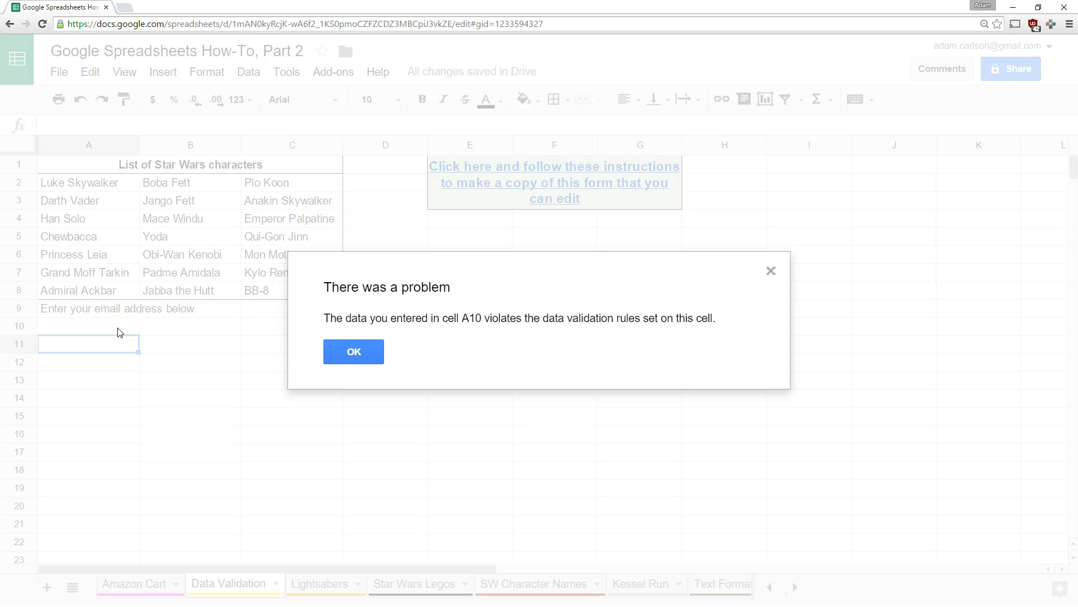
left_click(361, 351)
left_click(113, 328)
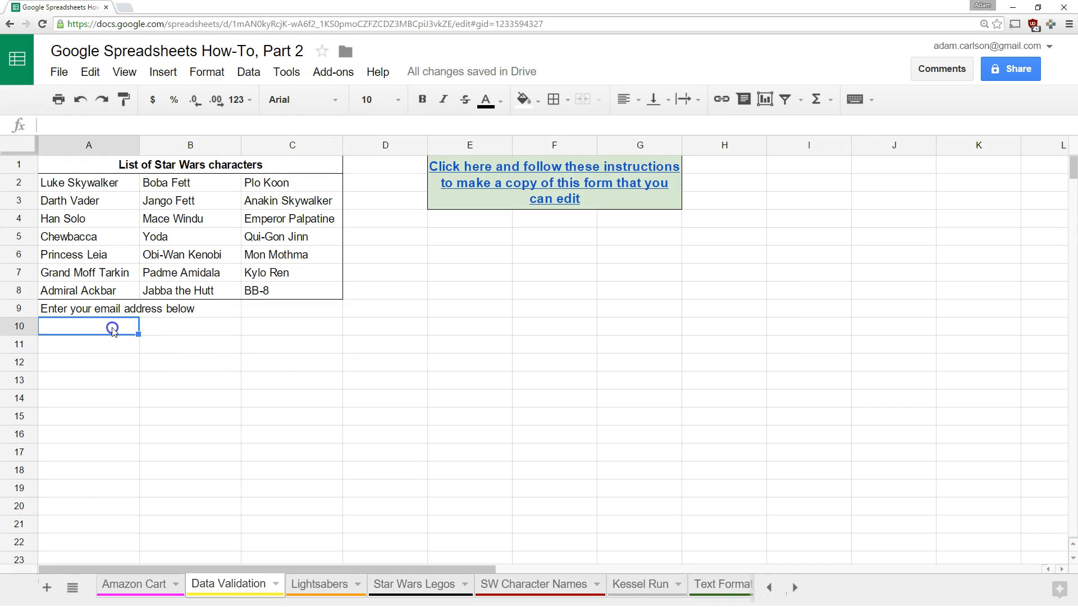
left_click(279, 337)
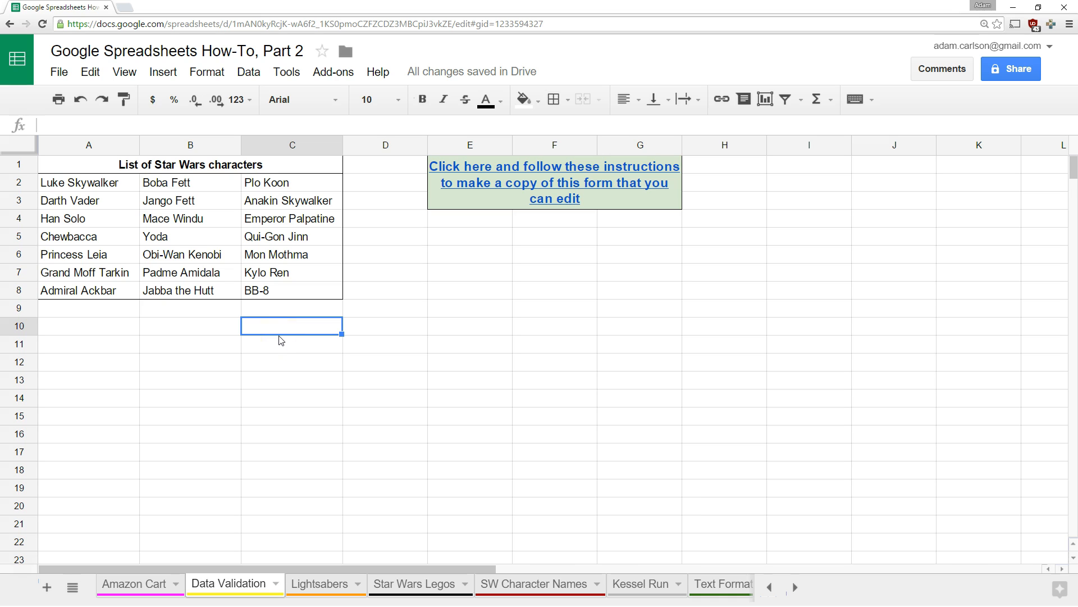
Add 'What date are you planning on seeing Star Wars?' in C10 and restrict C11 to dates after a set date
type("What date are you planning on seeing Star Wars?")
key("Return")
right_click(281, 340)
left_click(336, 589)
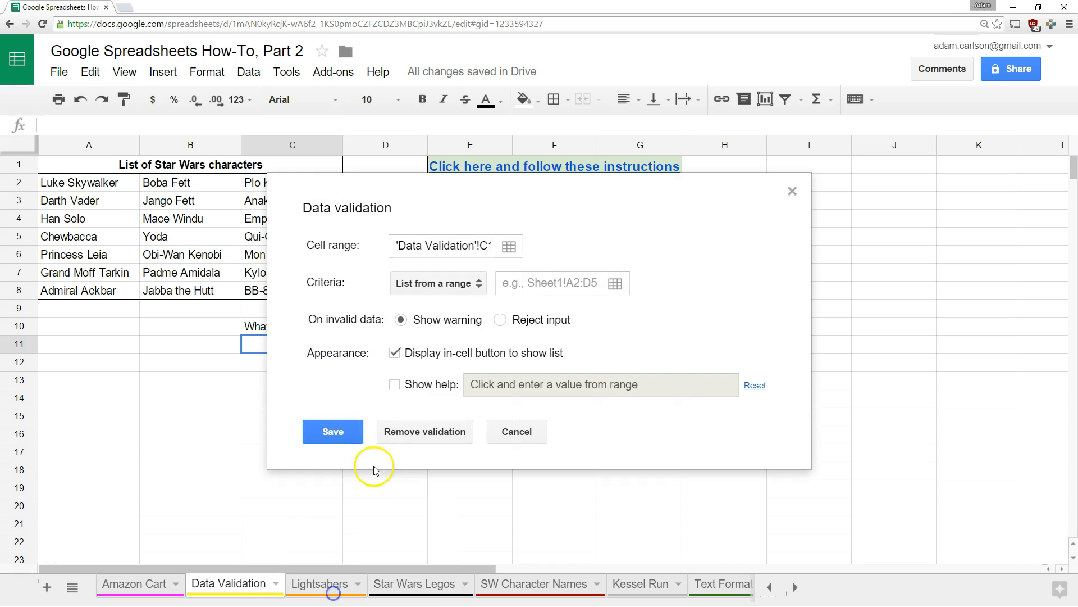
left_click(424, 282)
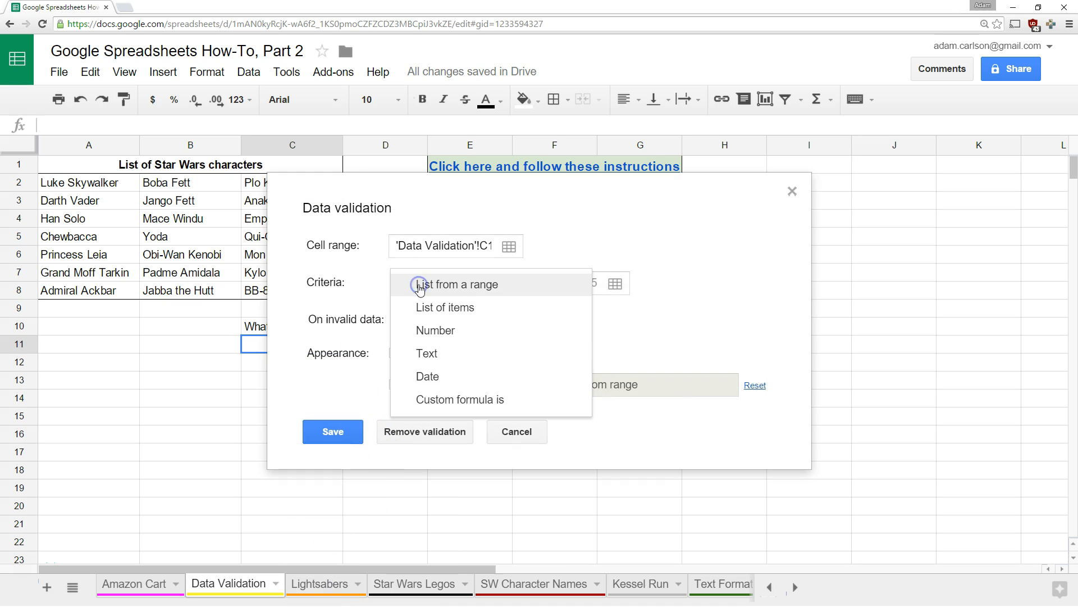
left_click(444, 373)
left_click(488, 279)
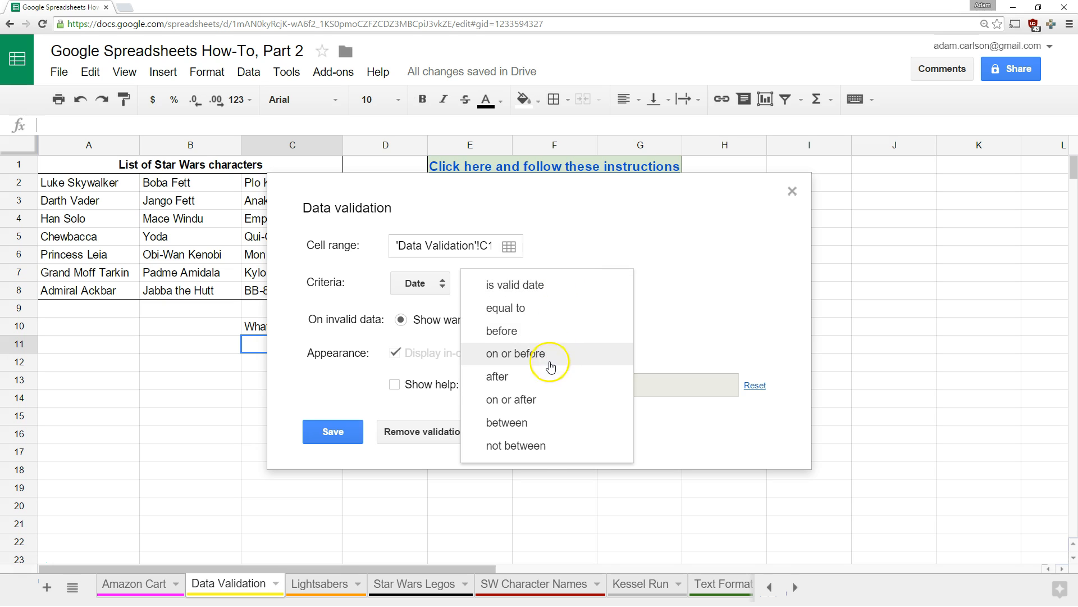
left_click(505, 375)
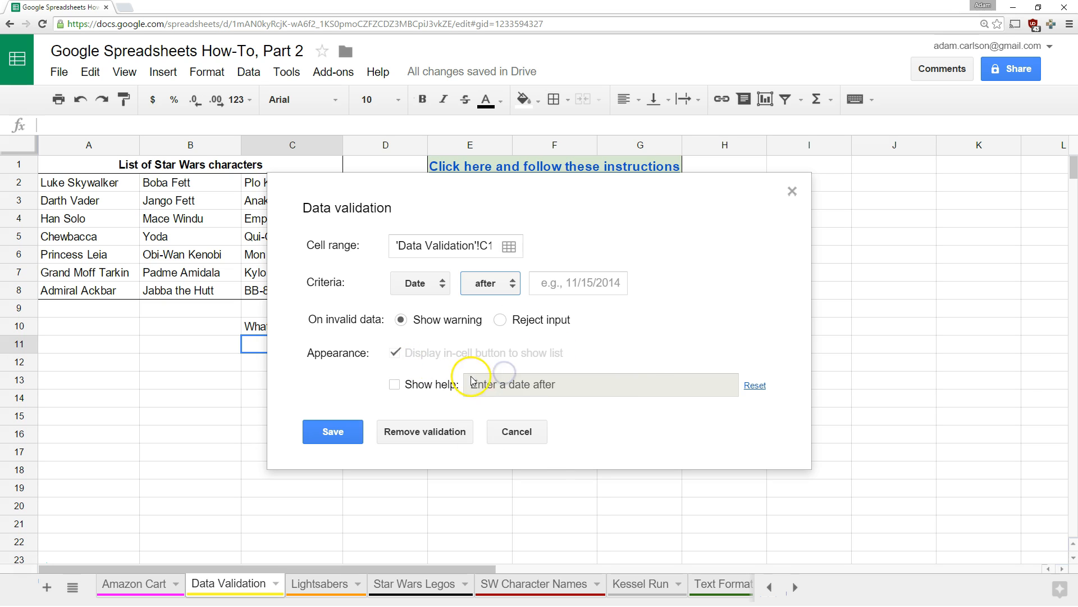
left_click(574, 282)
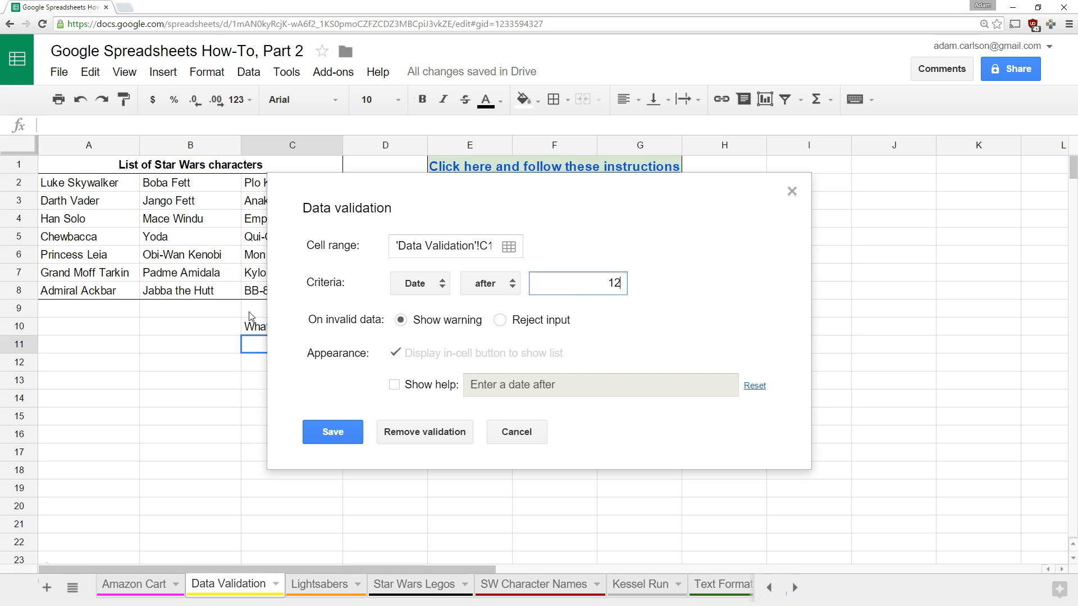
key("Return")
Test C11 with 9/24/15 and dismiss the rejection message
left_click(298, 345)
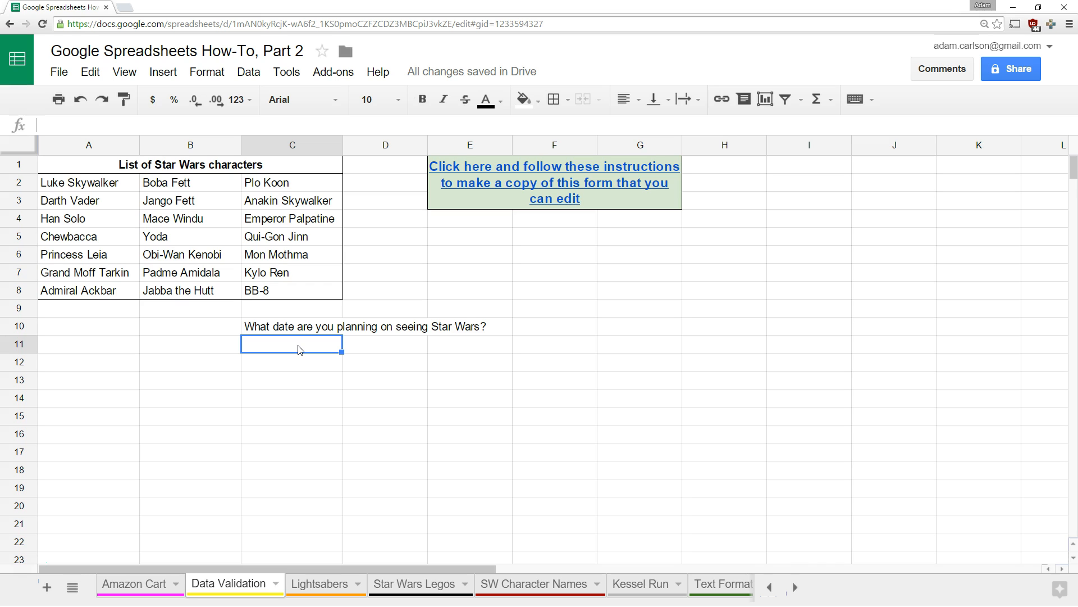
type("9/24/15")
key("Return")
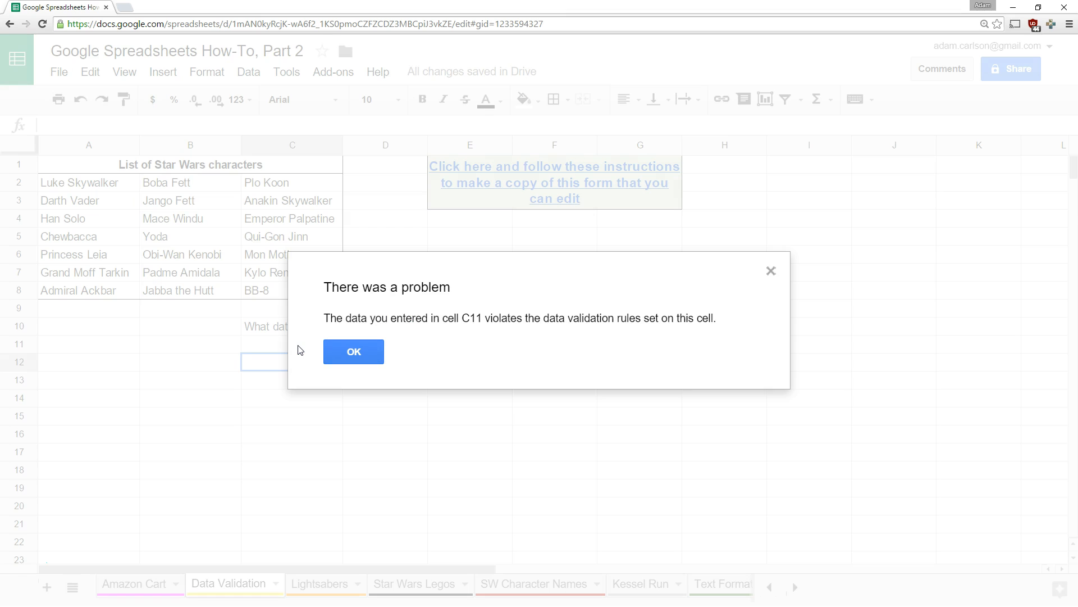
left_click(351, 352)
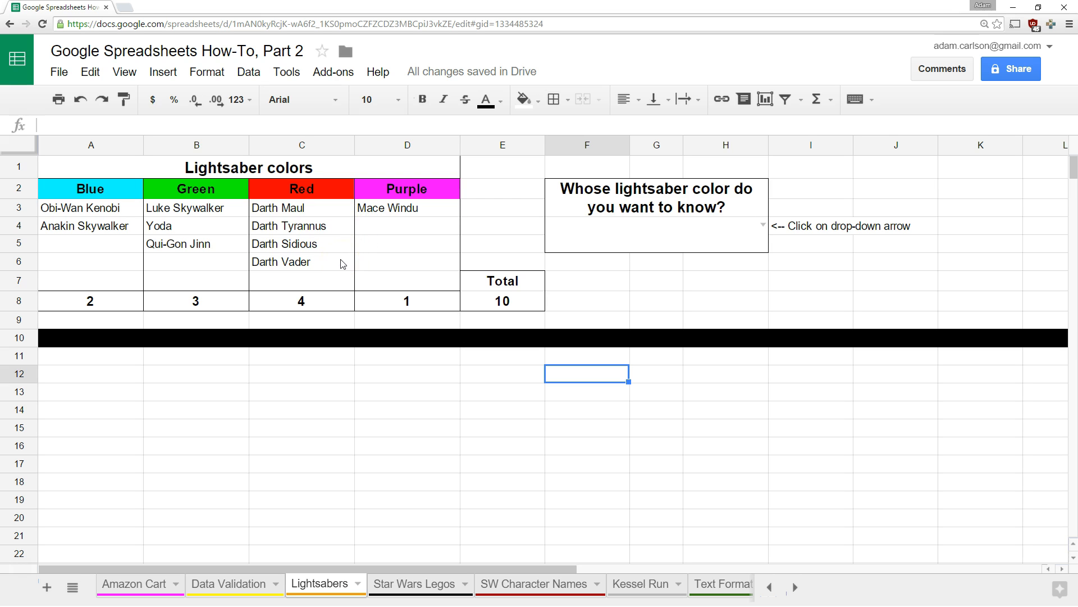
Pick Qui-Gon Jinn from the F4 dropdown so the answer cell turns green
left_click(764, 226)
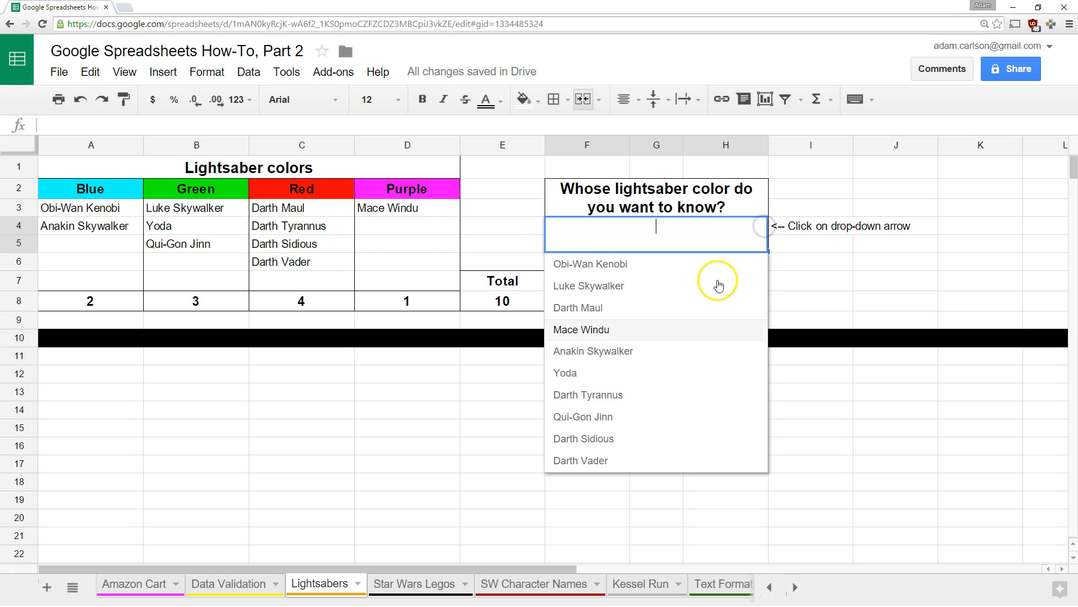
left_click(623, 423)
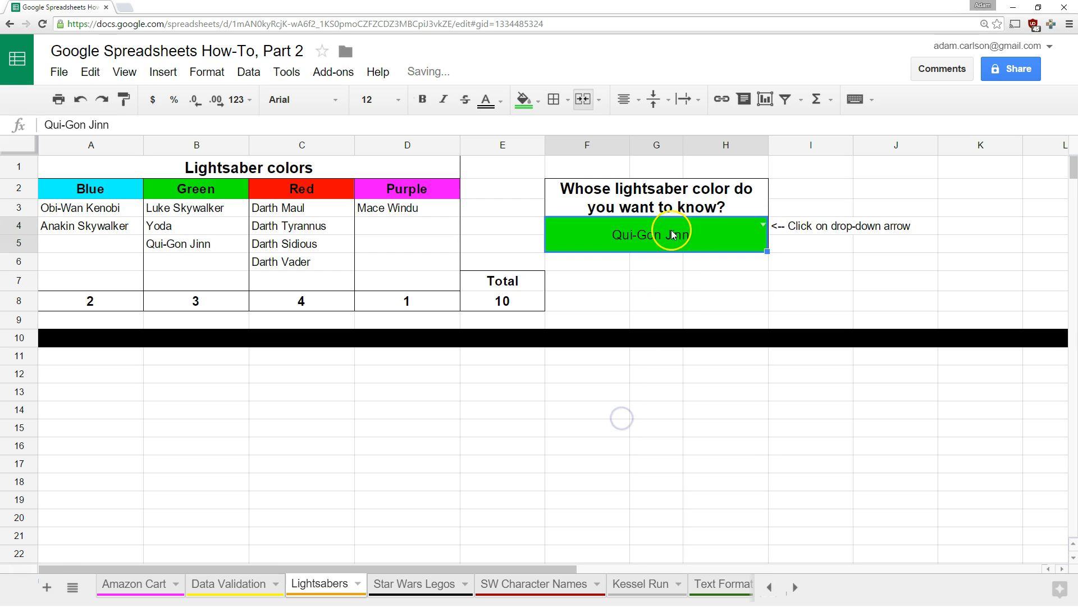
left_click(652, 286)
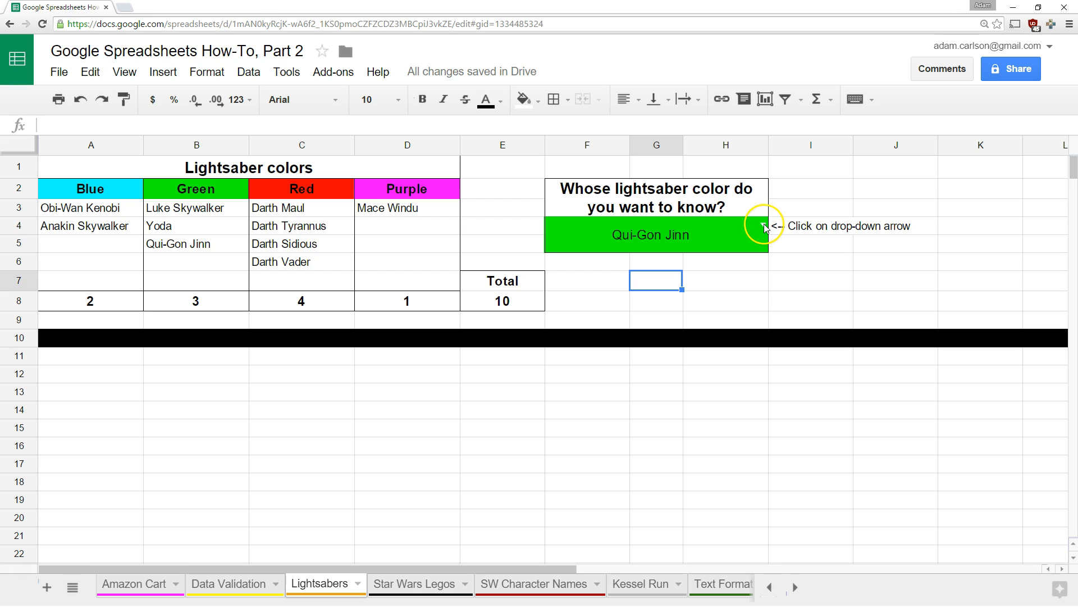
Review F4's conditional formatting colour rules, then open its data validation settings
right_click(715, 242)
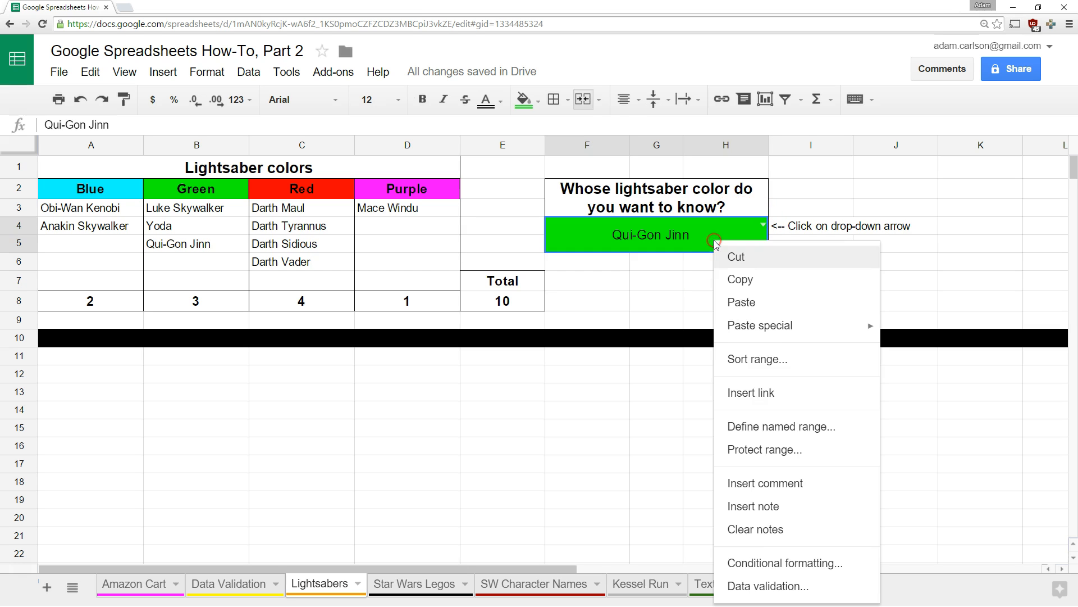
left_click(775, 562)
mouse_move(1074, 138)
left_mouse_down()
mouse_move(1074, 231)
mouse_move(1073, 138)
left_mouse_up()
left_click(743, 290)
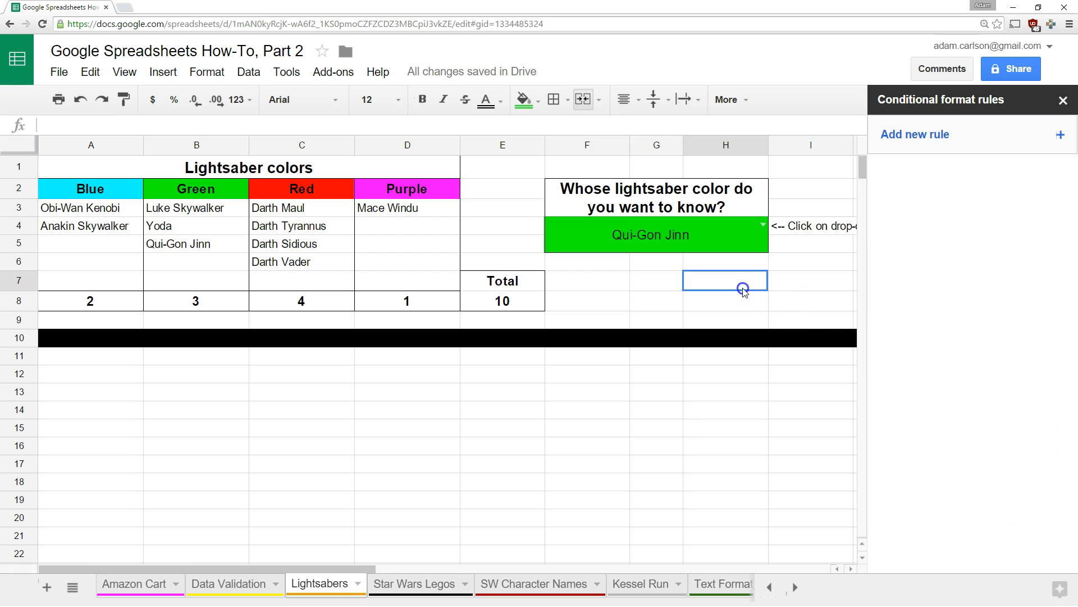
right_click(613, 230)
left_click(662, 580)
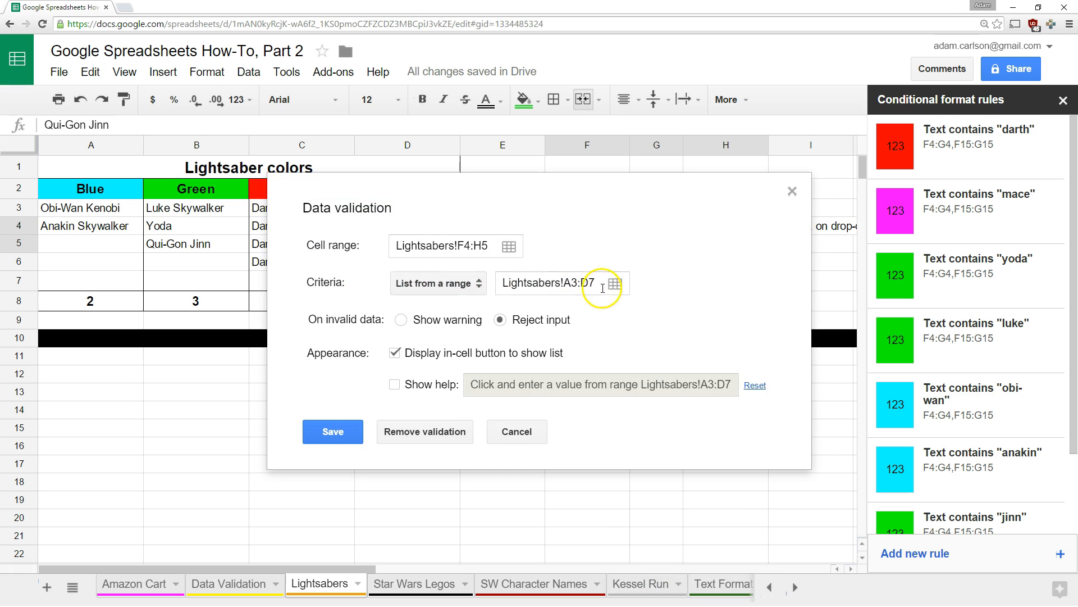
Check the answer list's source range Lightsabers!A3:D7 and cancel the validation settings unchanged
left_click(615, 284)
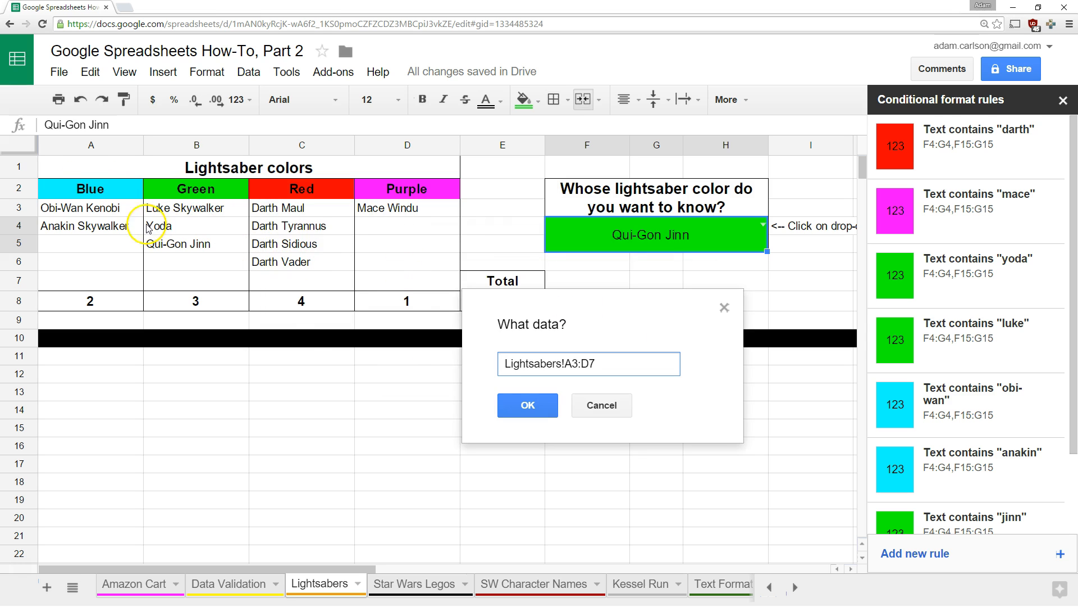
left_click(612, 413)
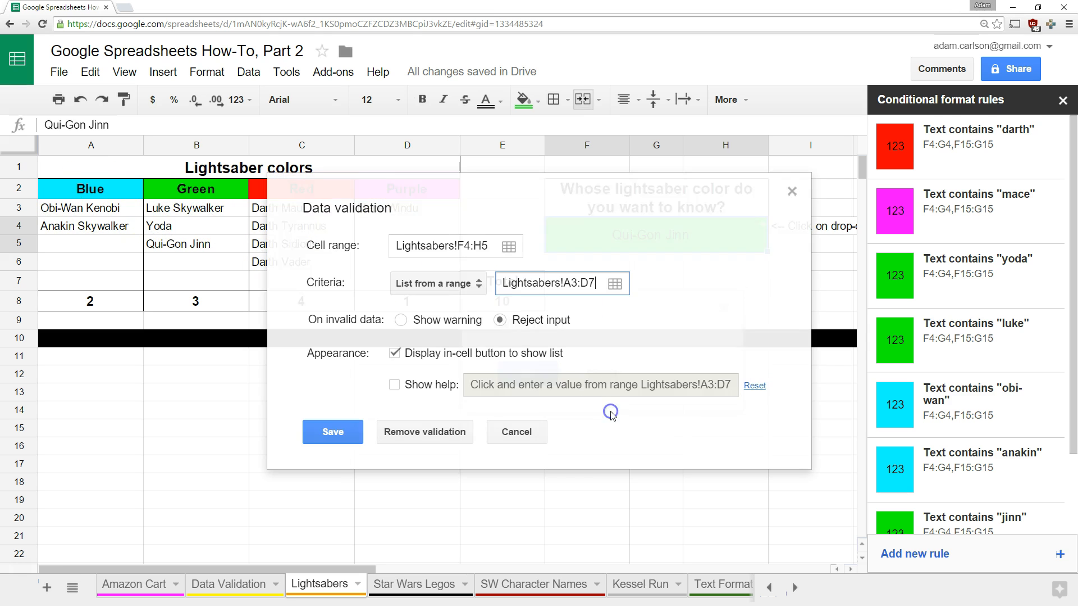
left_click(536, 438)
left_click(535, 442)
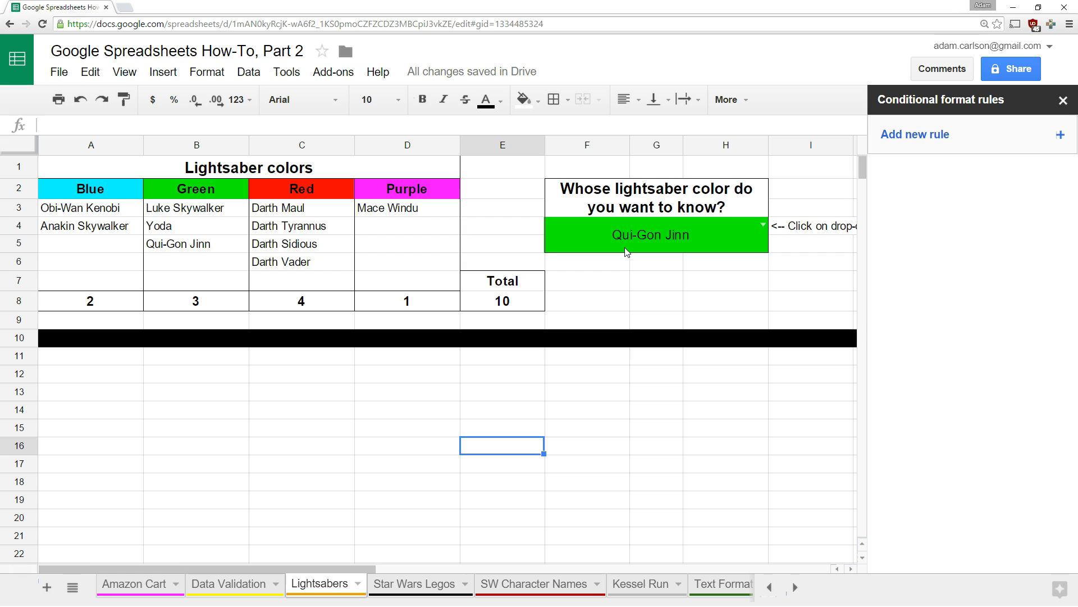
left_click(595, 234)
key("ctrl+c")
left_click(585, 413)
key("ctrl+v")
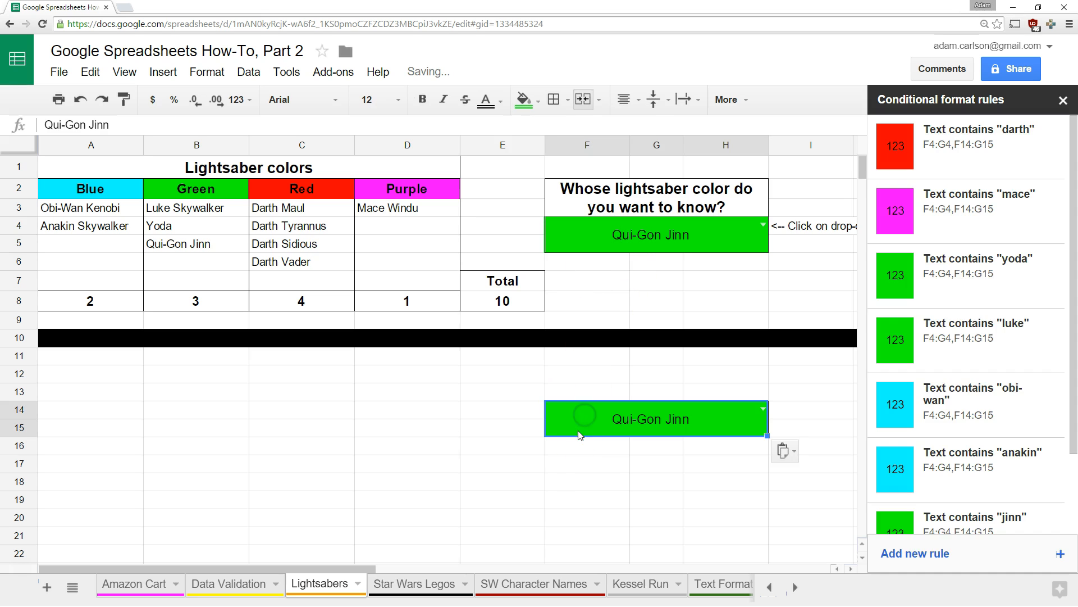
left_click(502, 481)
left_click(764, 408)
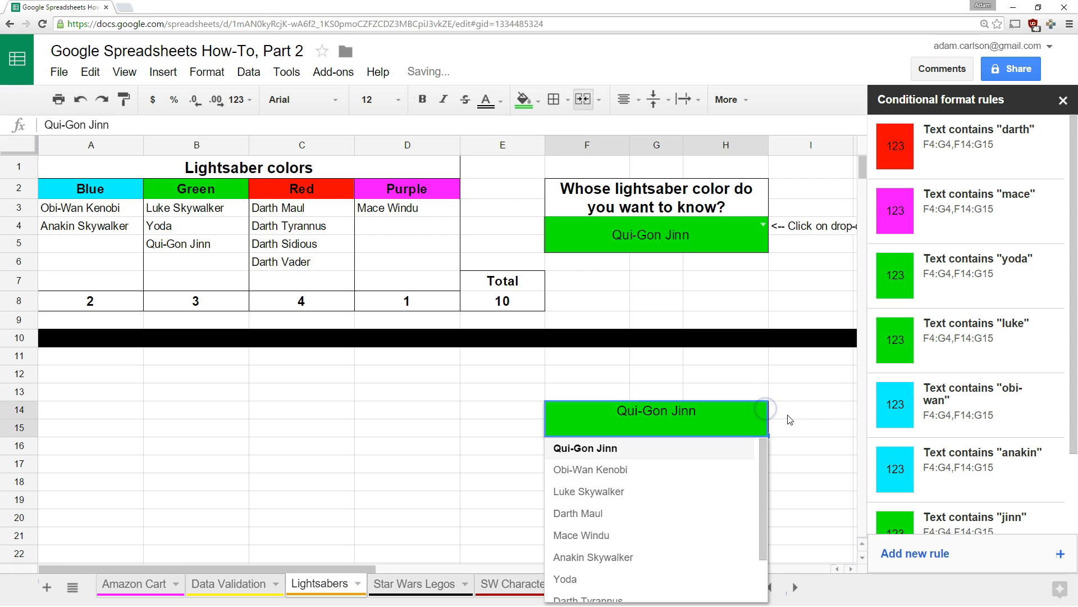
left_click(790, 419)
left_click(764, 408)
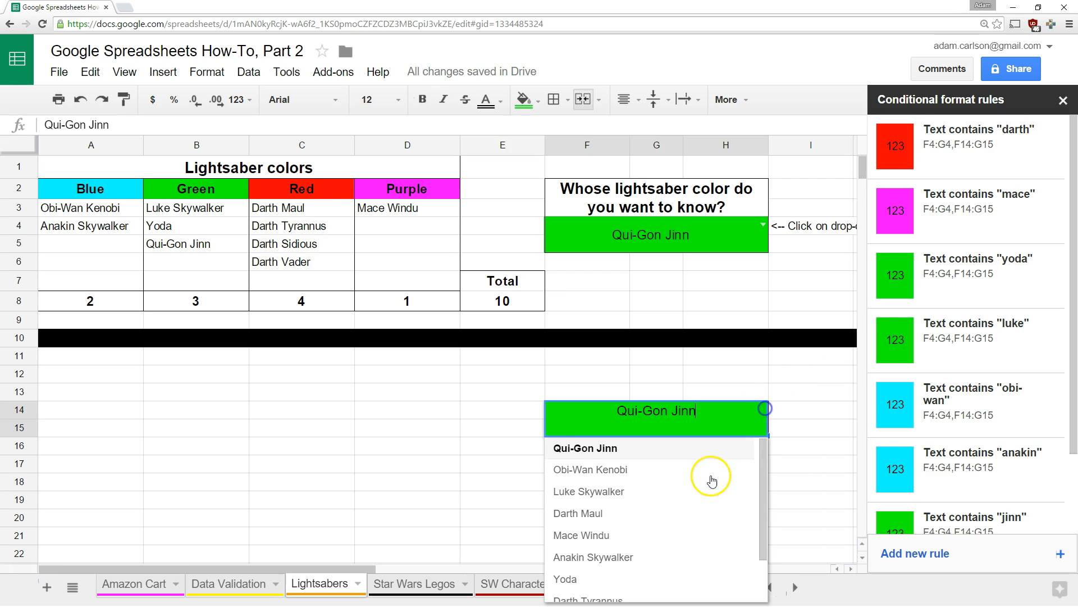
left_click(657, 520)
left_click(795, 482)
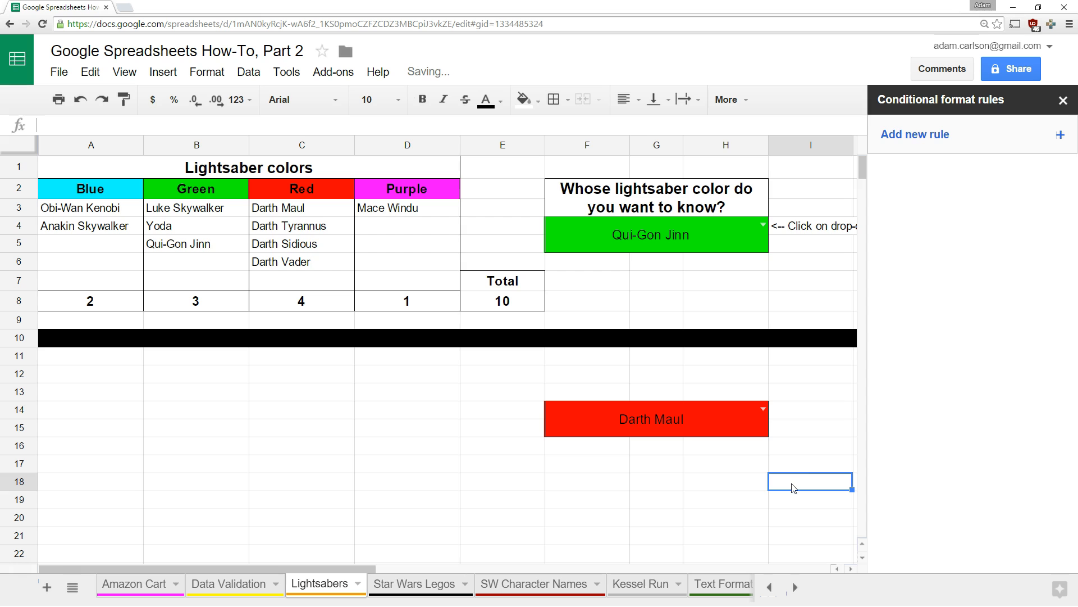
key("ctrl+z")
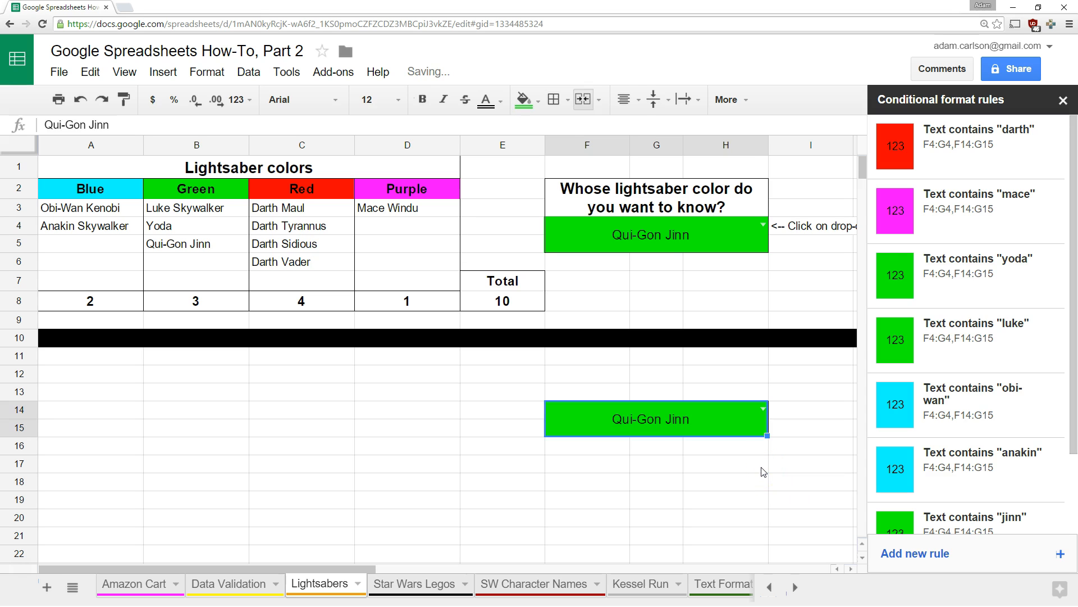
key("ctrl+z")
key("ctrl+z")
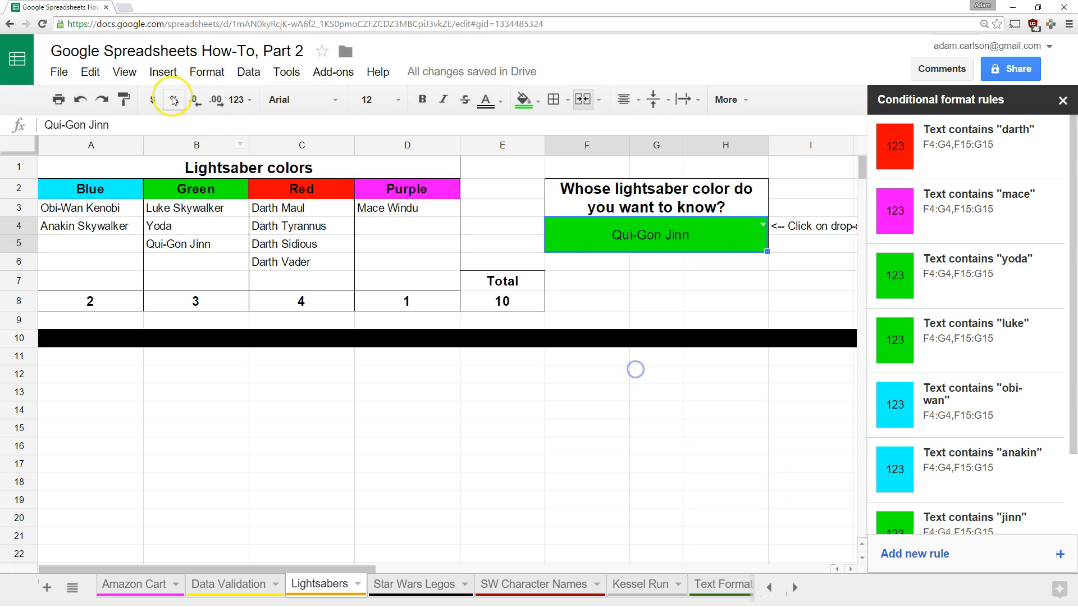
Copy the answer cell's colour formatting onto merged F14:H15 with the paint format tool
left_click(123, 100)
left_click(591, 409)
left_click(579, 472)
left_click(723, 418)
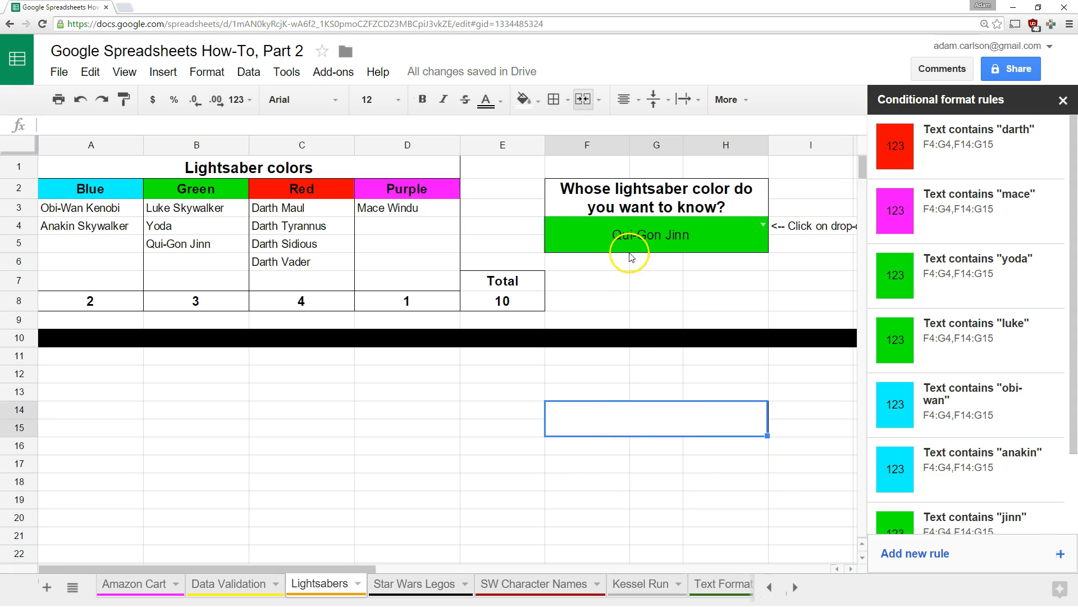
left_click(612, 378)
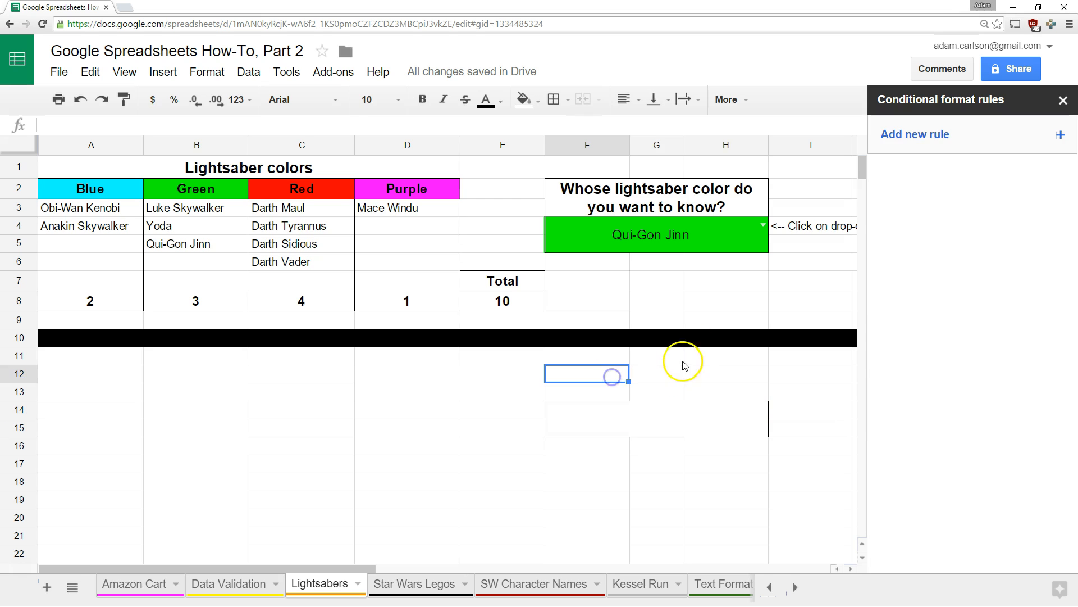
Paste only F4's dropdown validation into F14:H15 and choose Mace Windu there
left_click(666, 236)
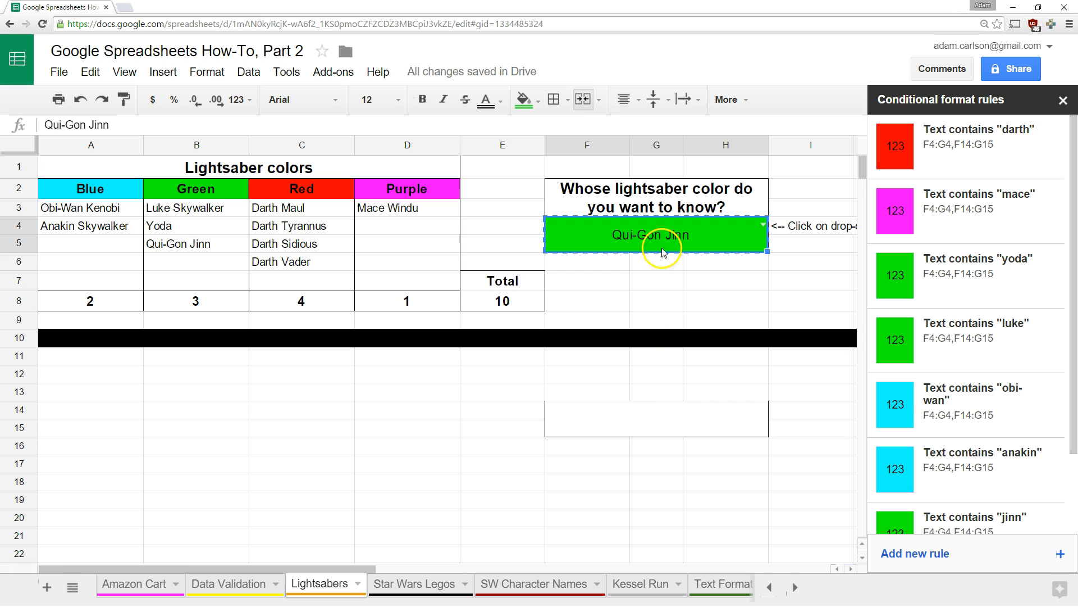
left_click(627, 414)
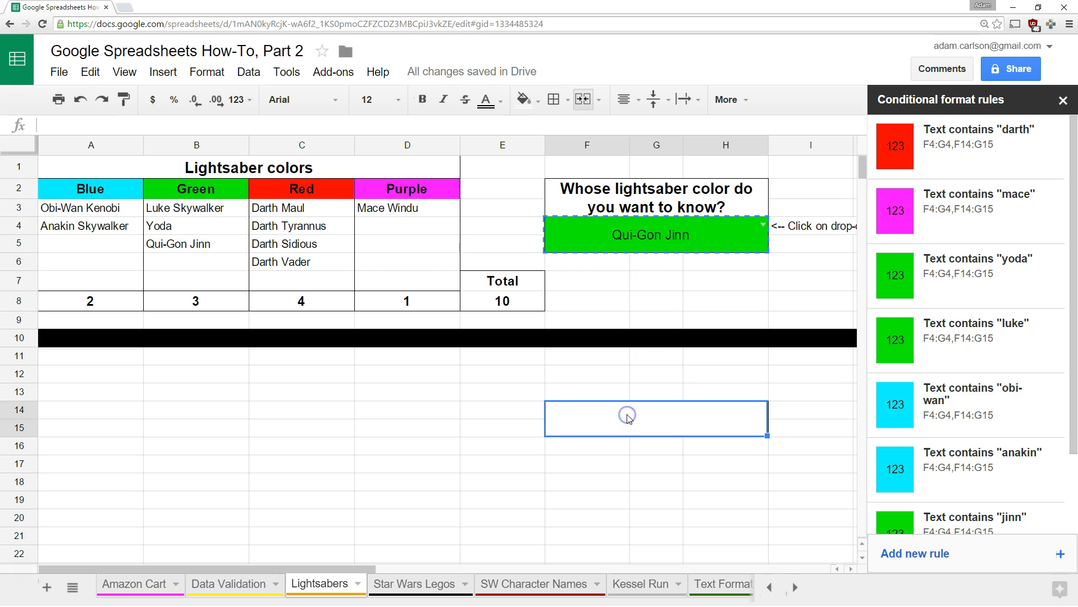
left_click(90, 73)
mouse_move(135, 226)
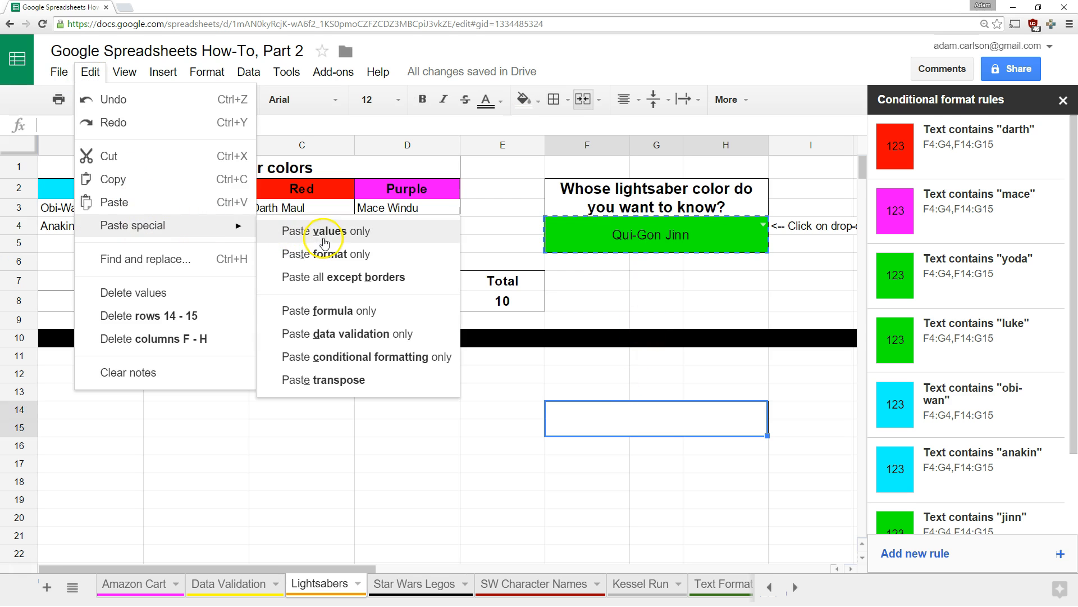
left_click(348, 335)
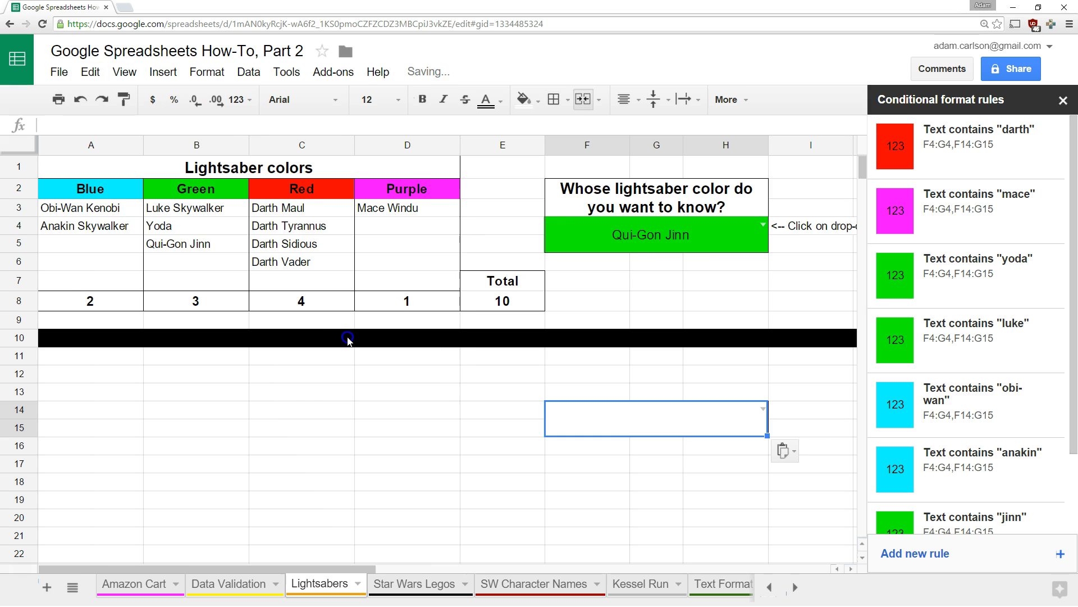
left_click(764, 409)
left_click(667, 503)
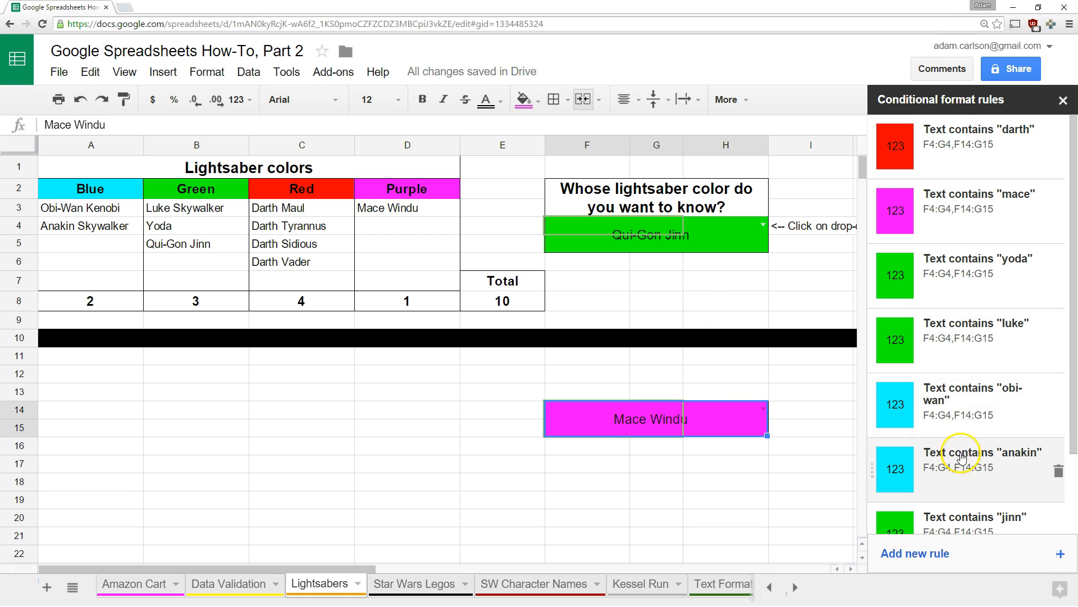
left_click(677, 450)
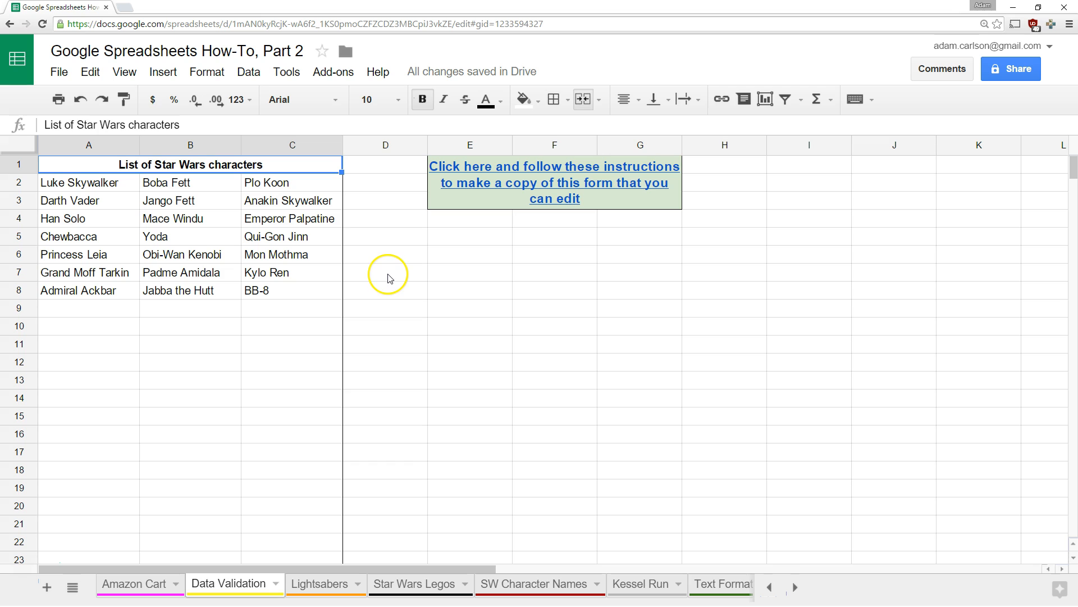
Select the character names from A2 through C1000 on the Data Validation sheet
left_click(423, 275)
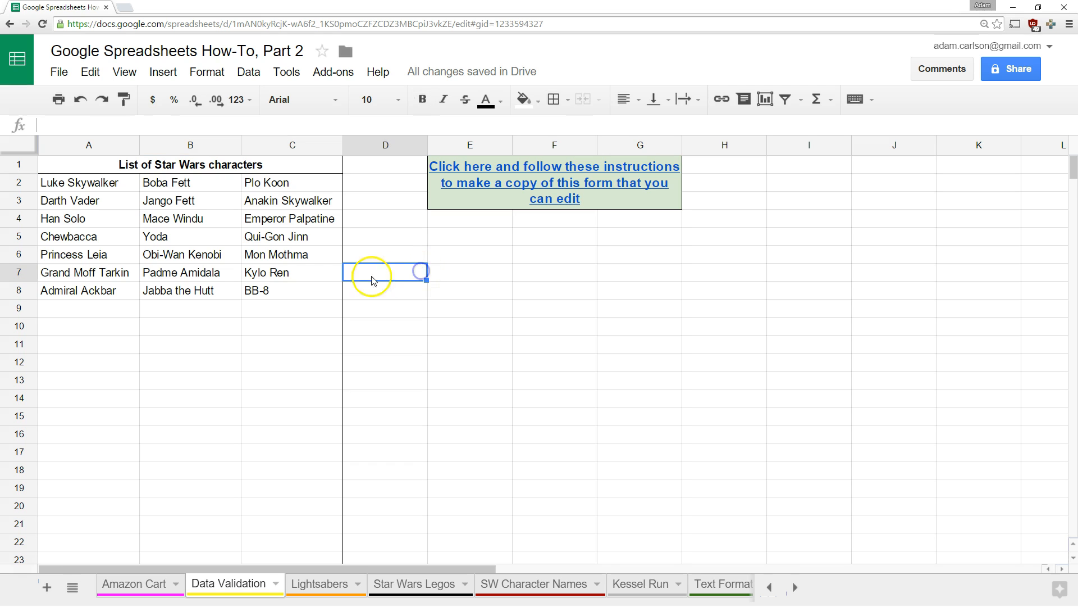
left_click(78, 187)
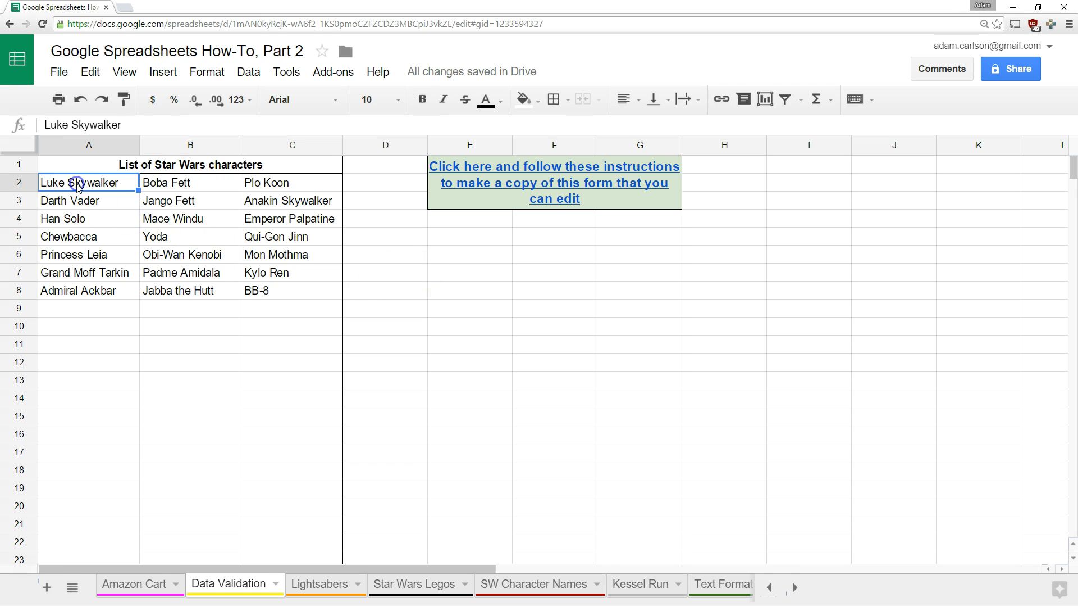
key("shift+Right")
key("shift+Right")
key("shift+Down")
key("shift+Down")
key("shift+Down")
key("shift+Down")
key("shift+Down")
key("shift+Down")
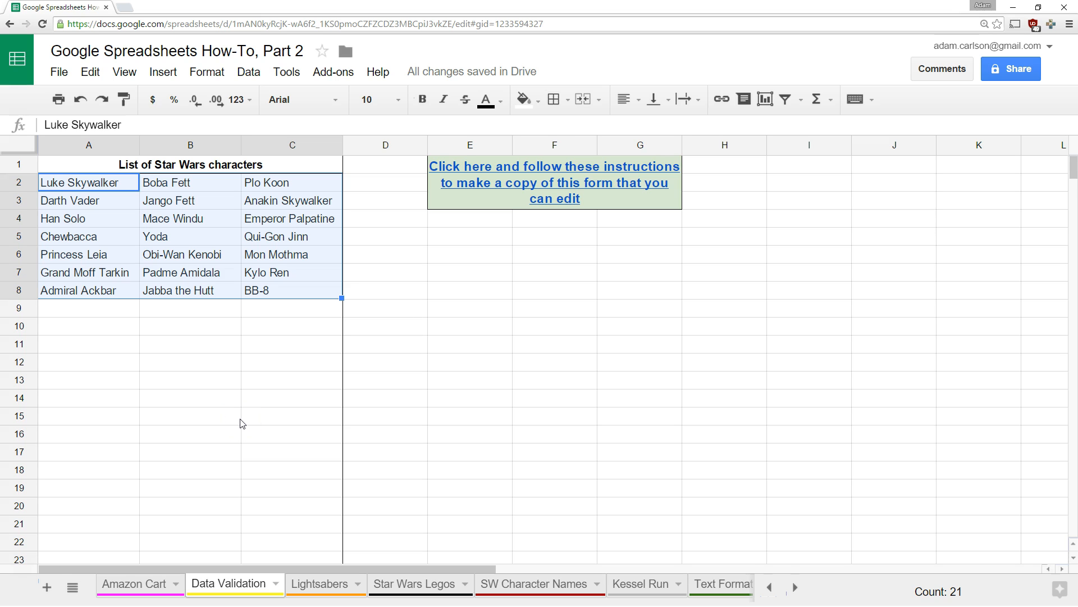
key("ctrl+shift+Down")
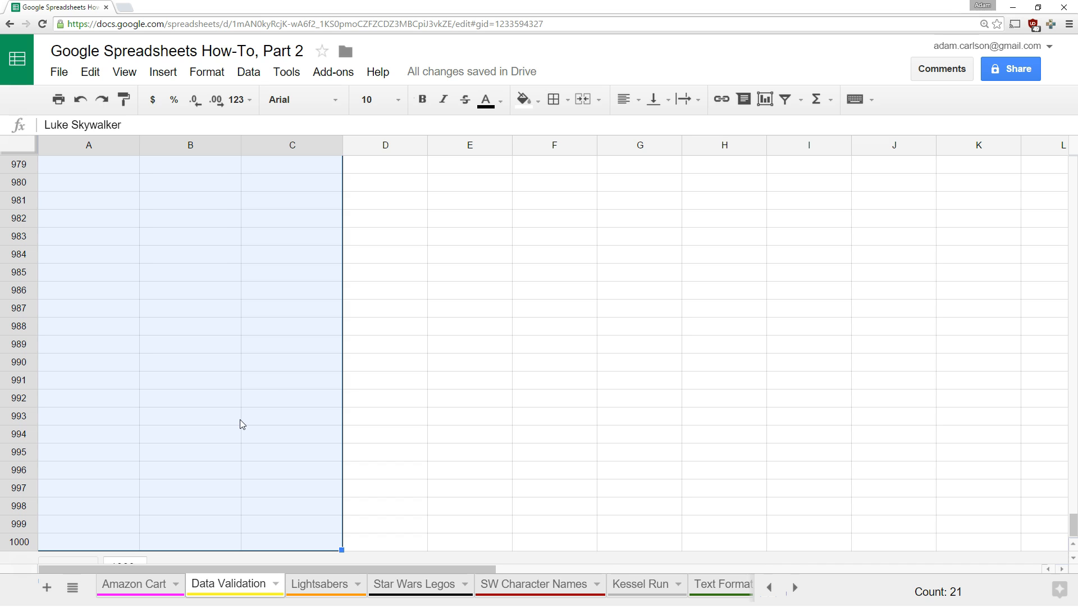
Create the named range StarWarsCharacters, with no spaces, for 'Data Validation'!A2:C1000
left_click(250, 72)
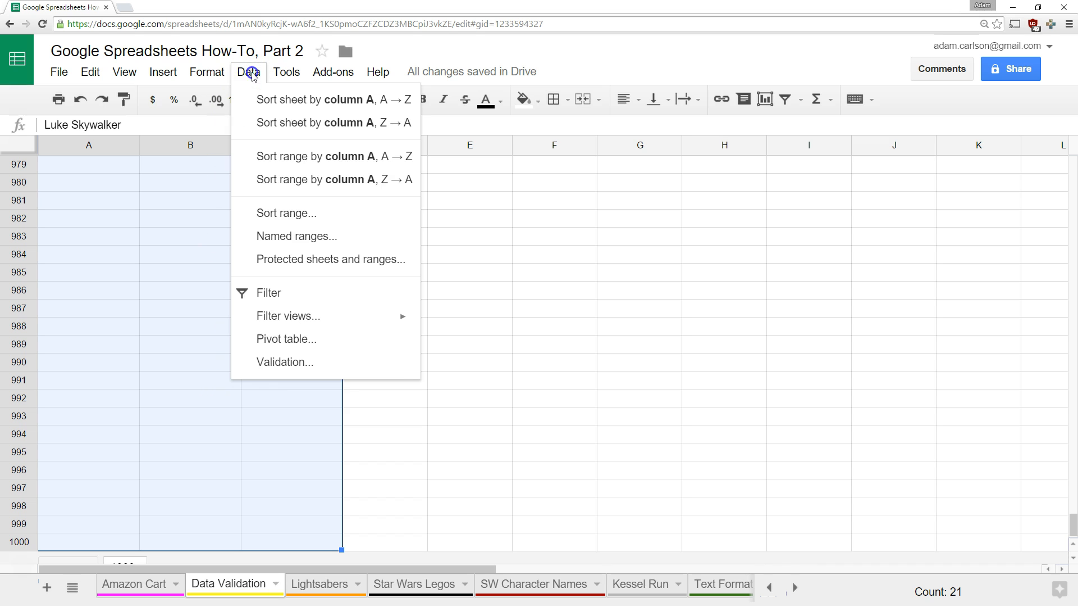
left_click(288, 242)
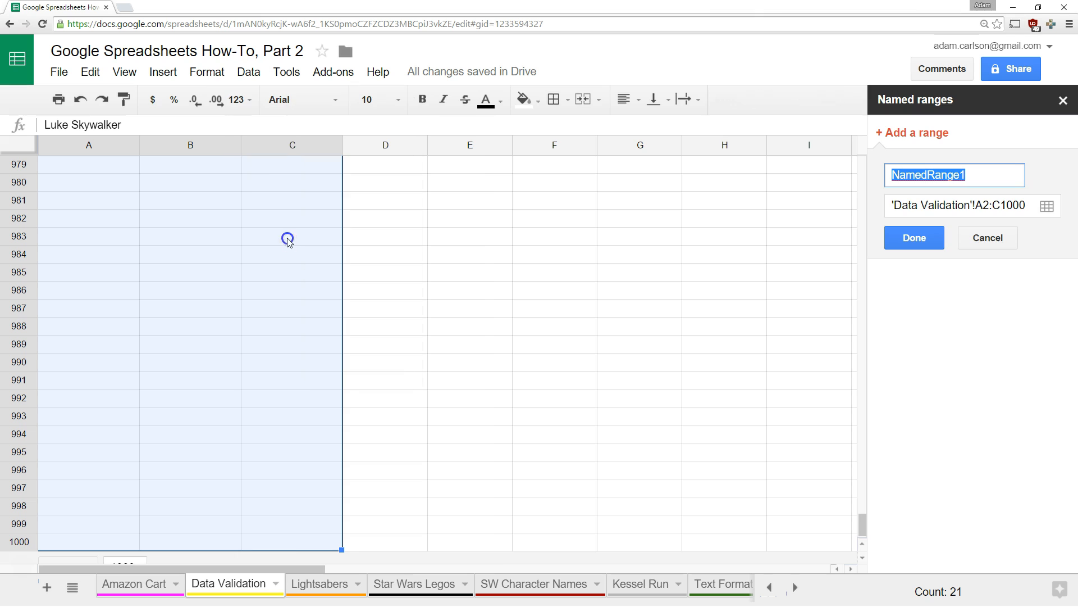
type("StarWarsCharacters")
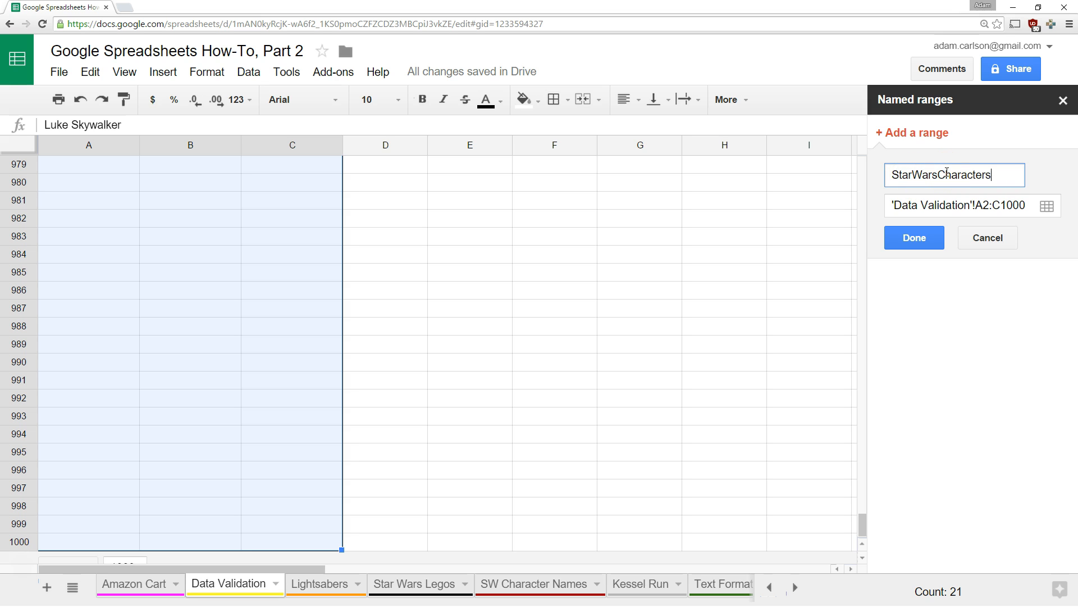
left_click(913, 174)
left_click(960, 187)
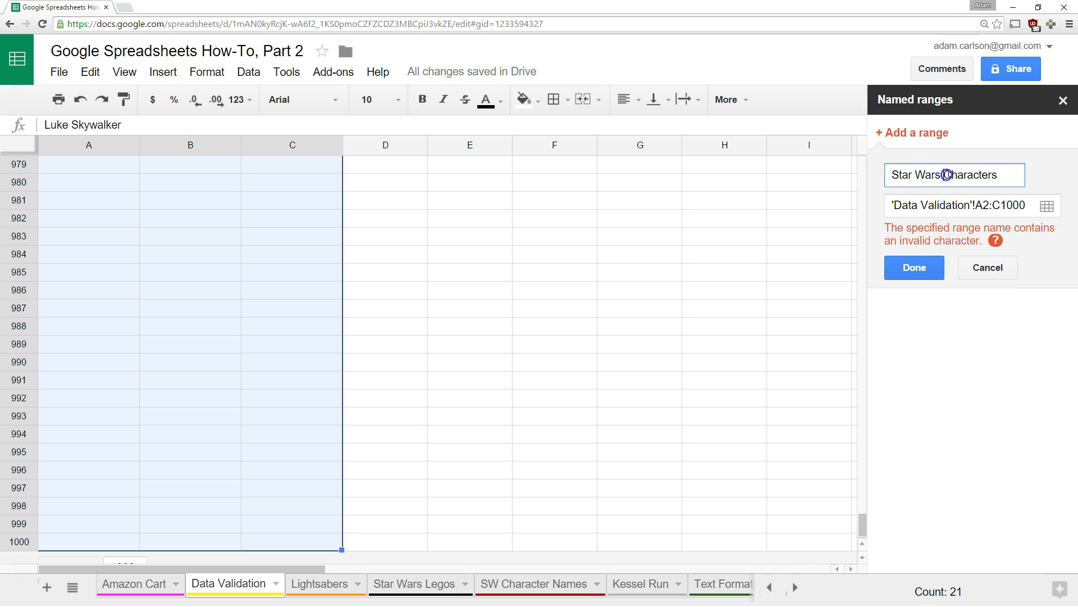
left_click(914, 268)
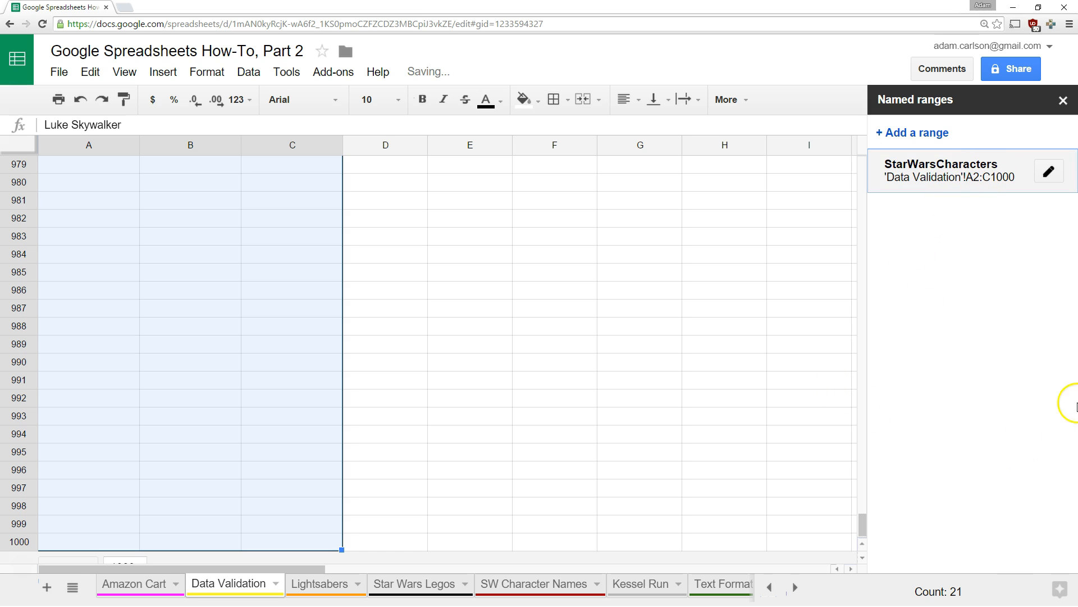
left_click_drag(864, 527, 865, 166)
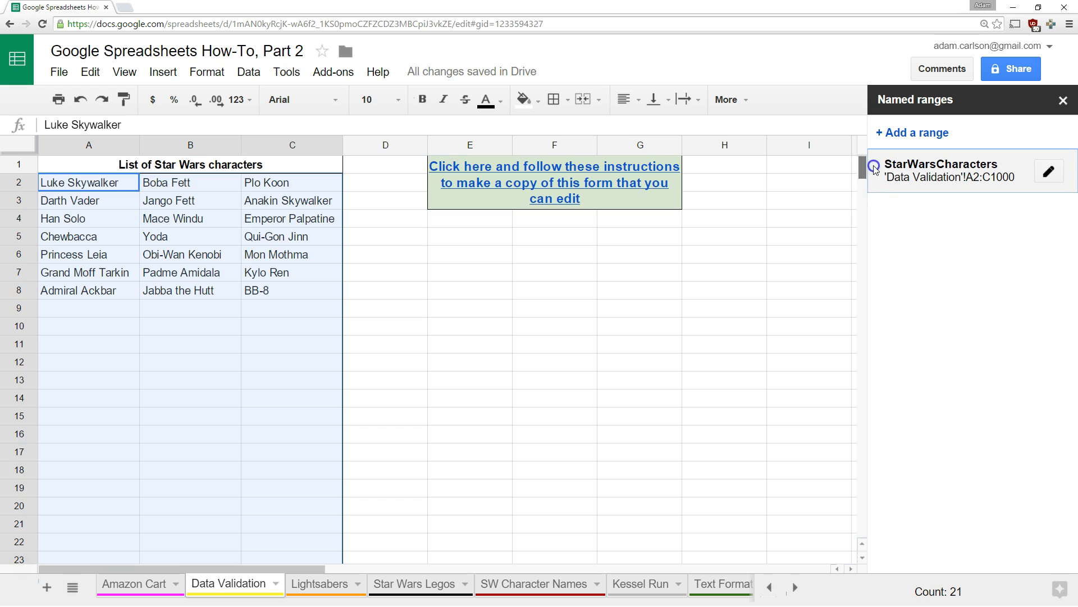
Give E7 a list-from-range validation using StarWarsCharacters, set to reject any other input
left_click(470, 273)
right_click(469, 273)
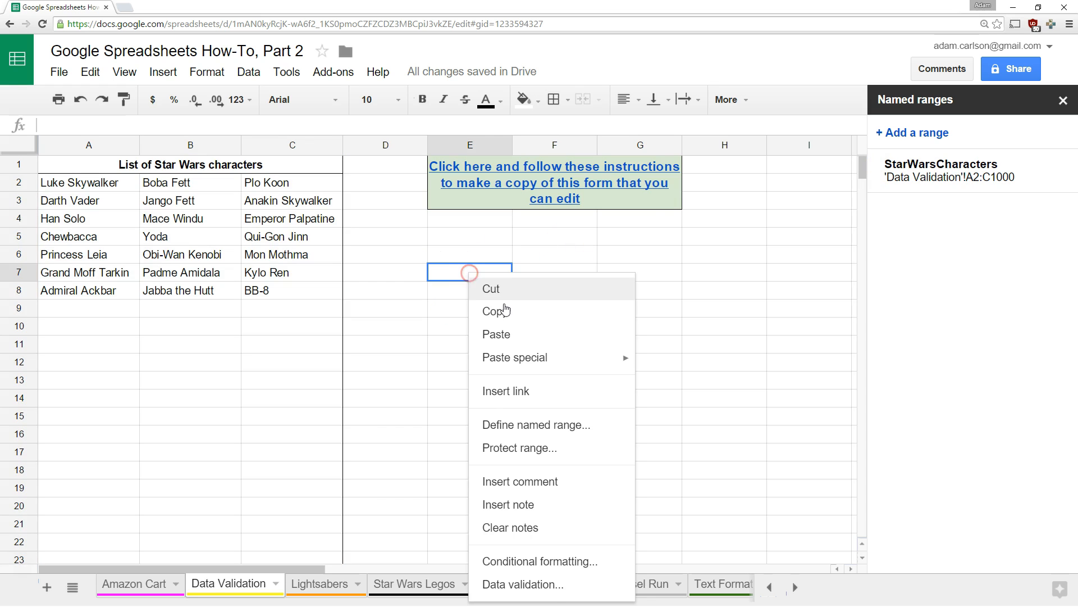
left_click(532, 584)
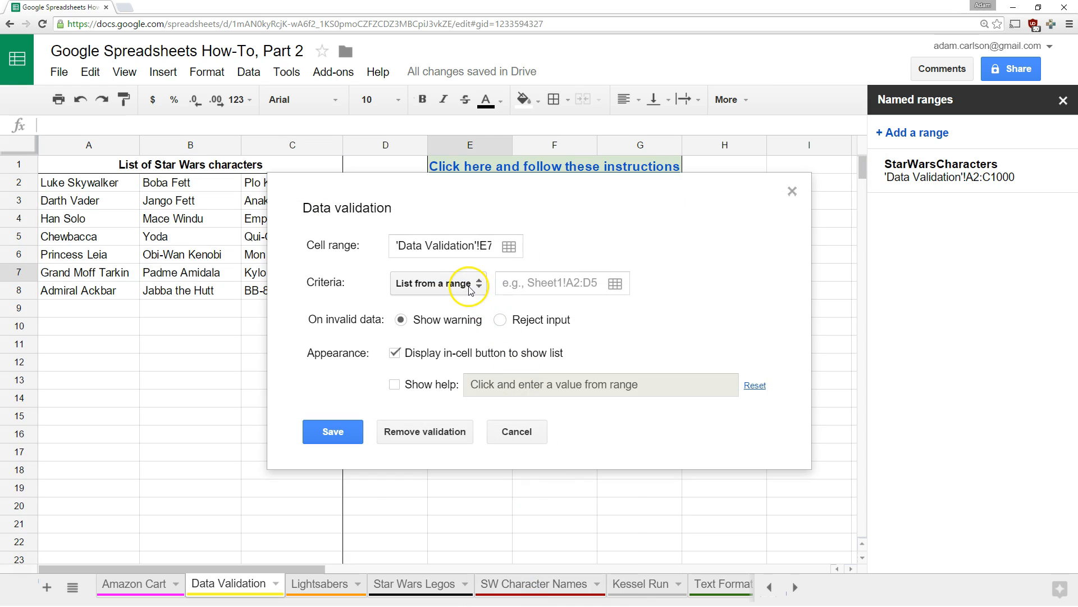
left_click(514, 283)
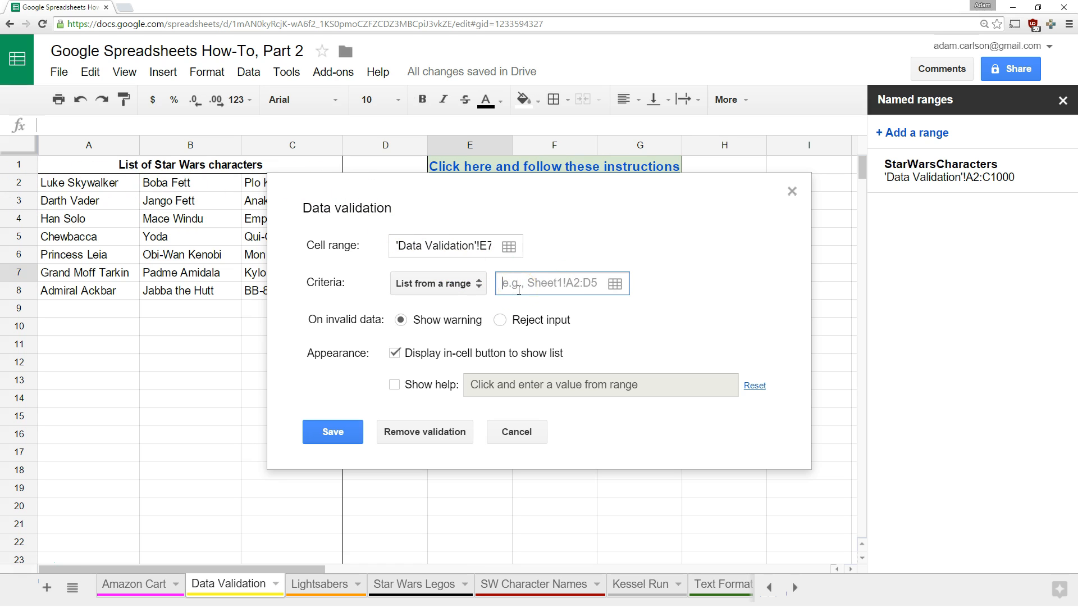
left_click(502, 320)
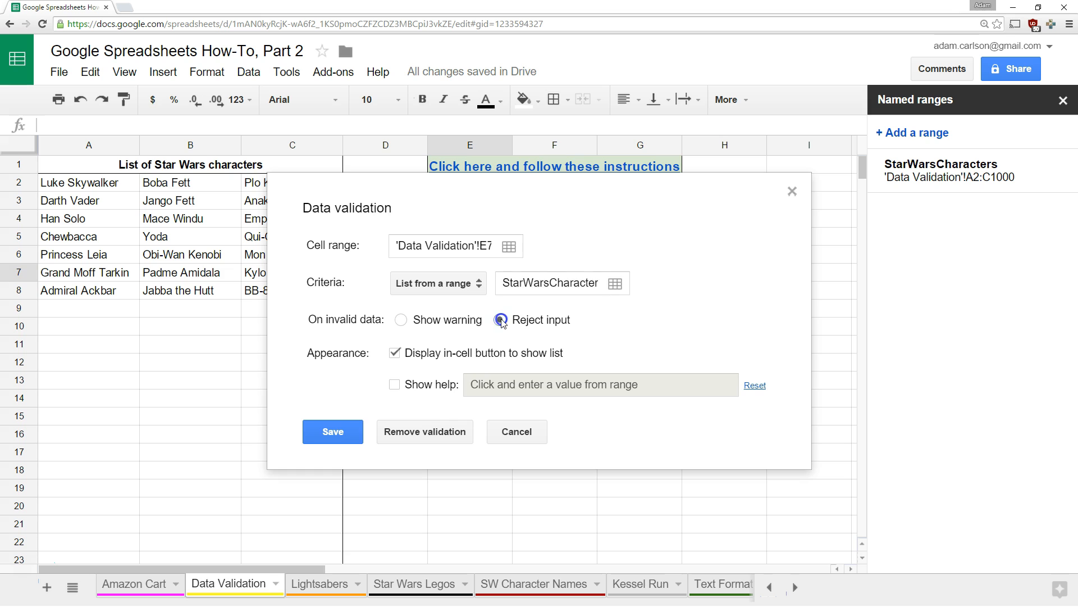
left_click(334, 432)
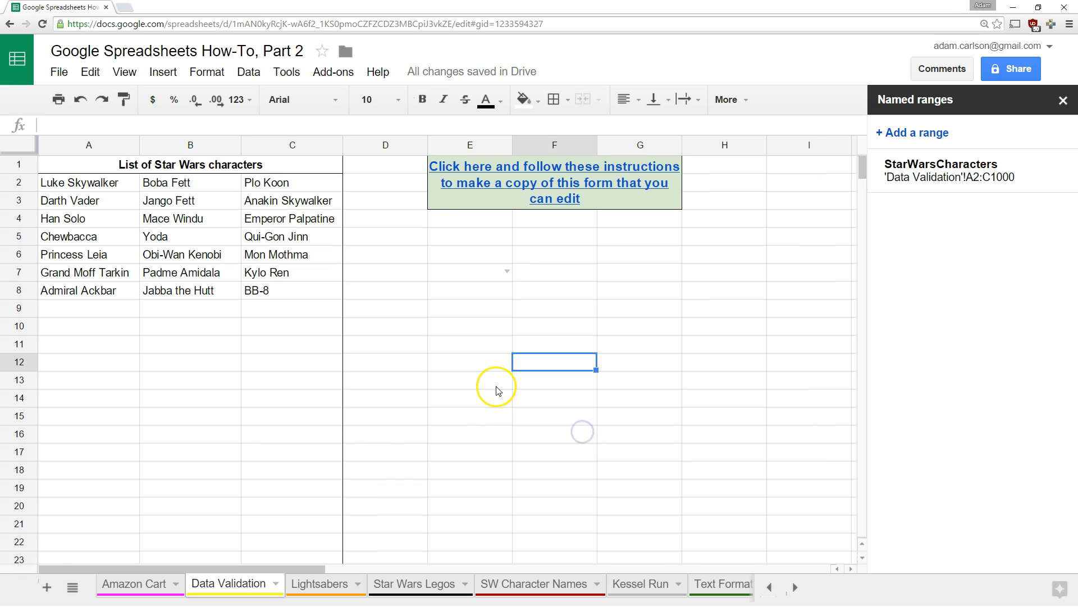
On the Amazon Cart sheet, give A12 a list-from-range validation sourced from StarWarsCharacters
left_click(408, 592)
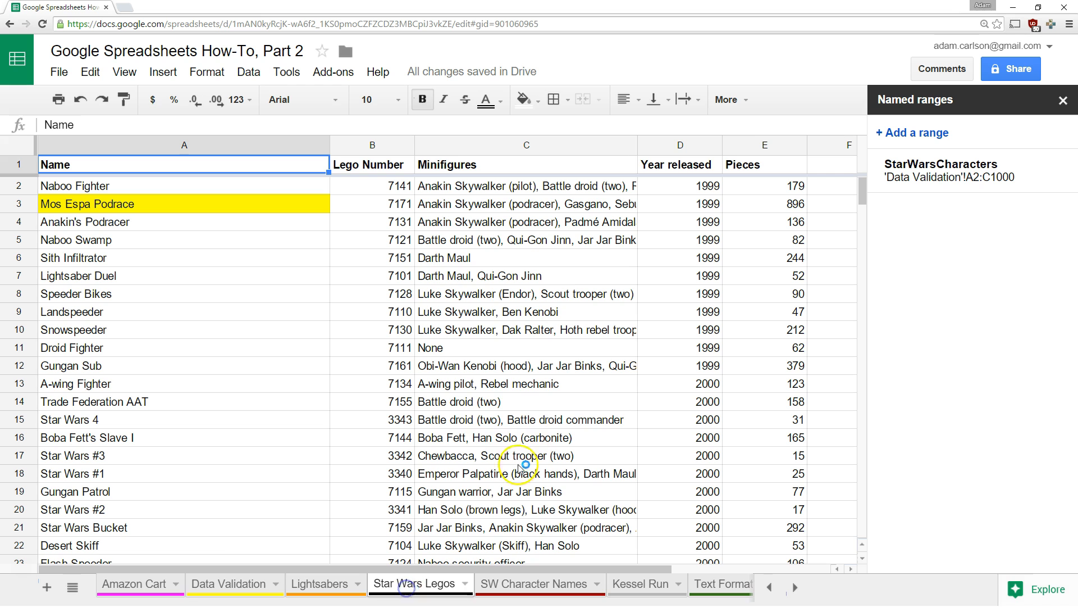
left_click(147, 584)
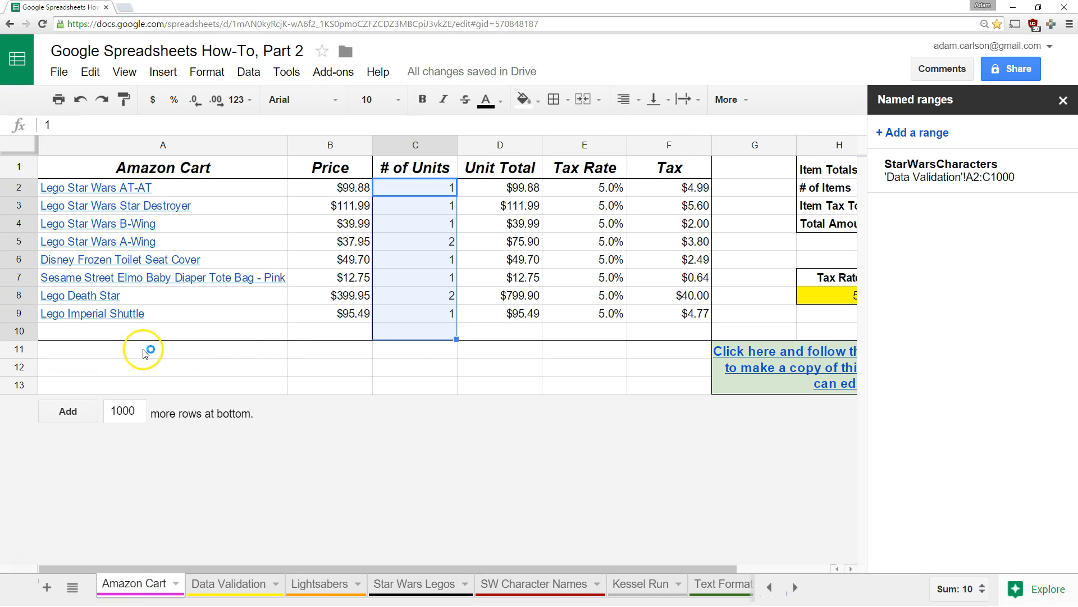
left_click(139, 350)
left_click(162, 368)
right_click(163, 369)
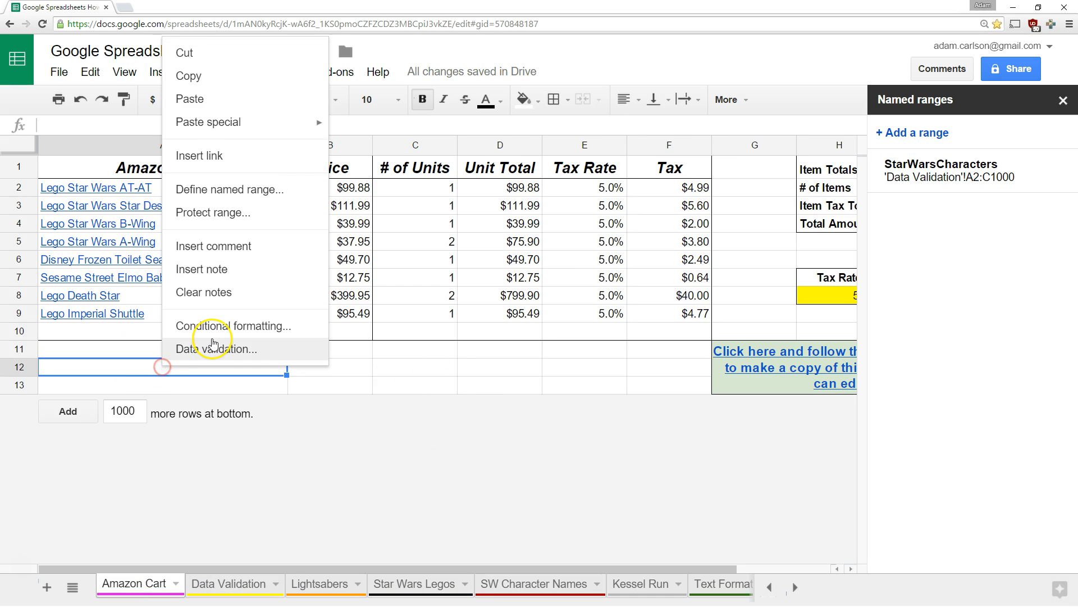
left_click(212, 349)
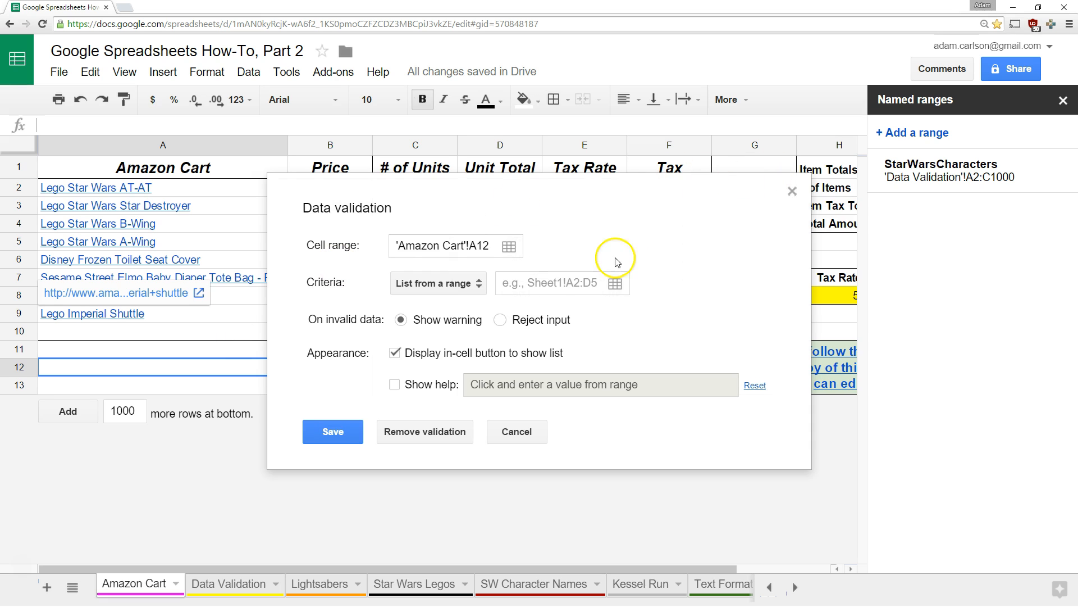
left_click(531, 292)
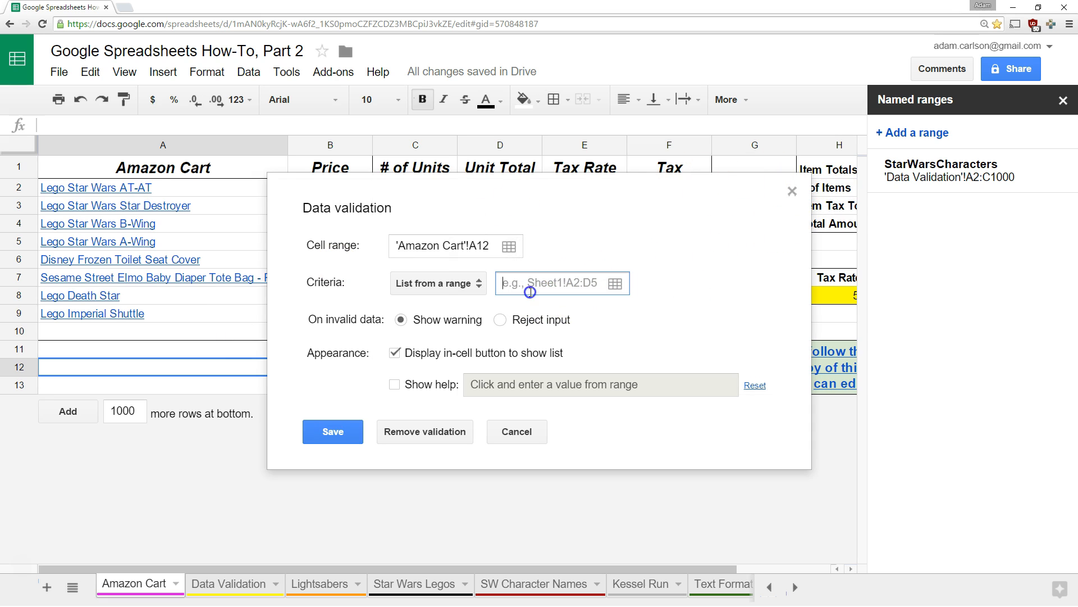
type("StarWarsCharacter")
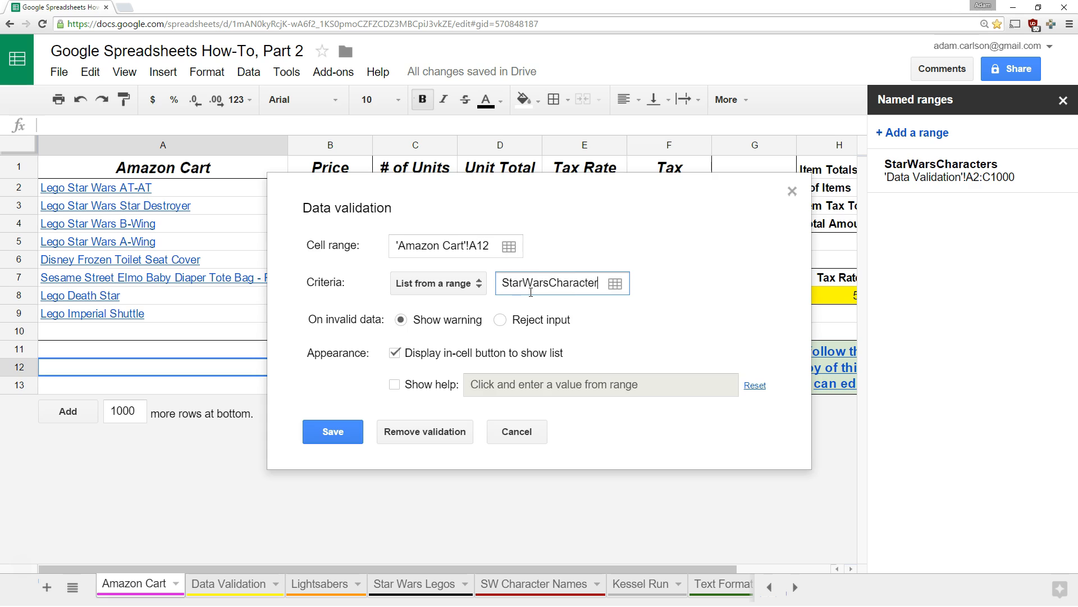
type("s")
left_click(352, 432)
left_click(331, 385)
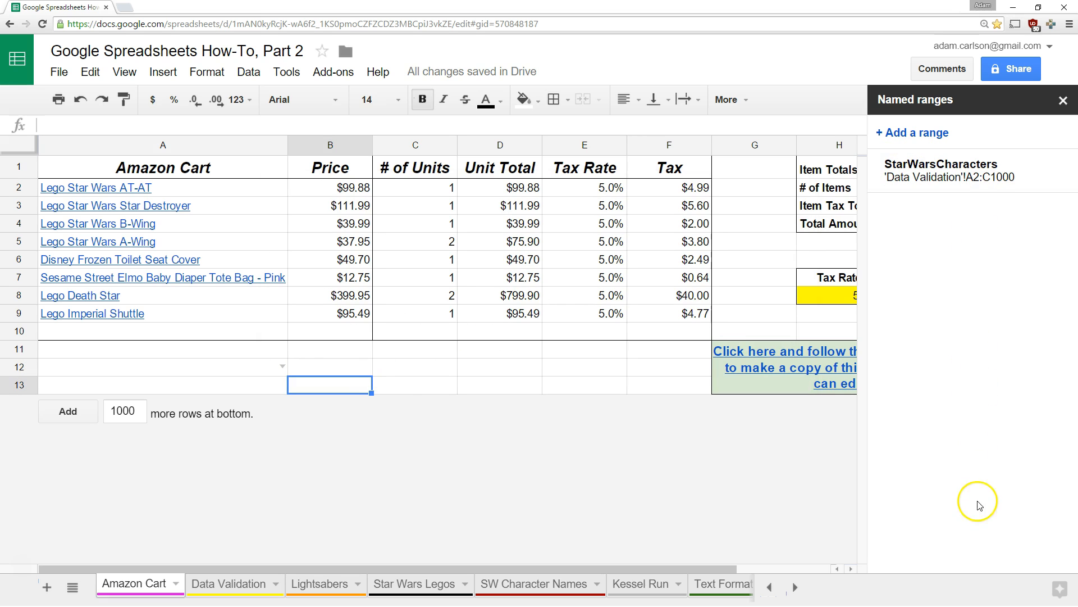
Open A12's dropdown to check the character names, then close it without choosing
left_click(282, 366)
scroll(200, 474, "down", 5)
scroll(200, 474, "up", 5)
left_click(331, 367)
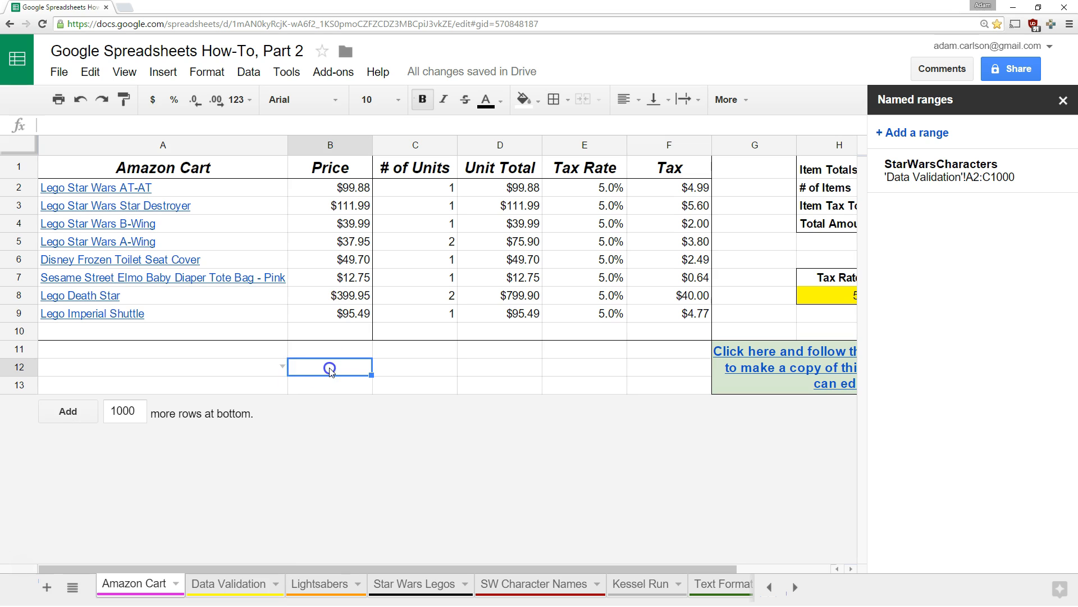
mouse_move(924, 178)
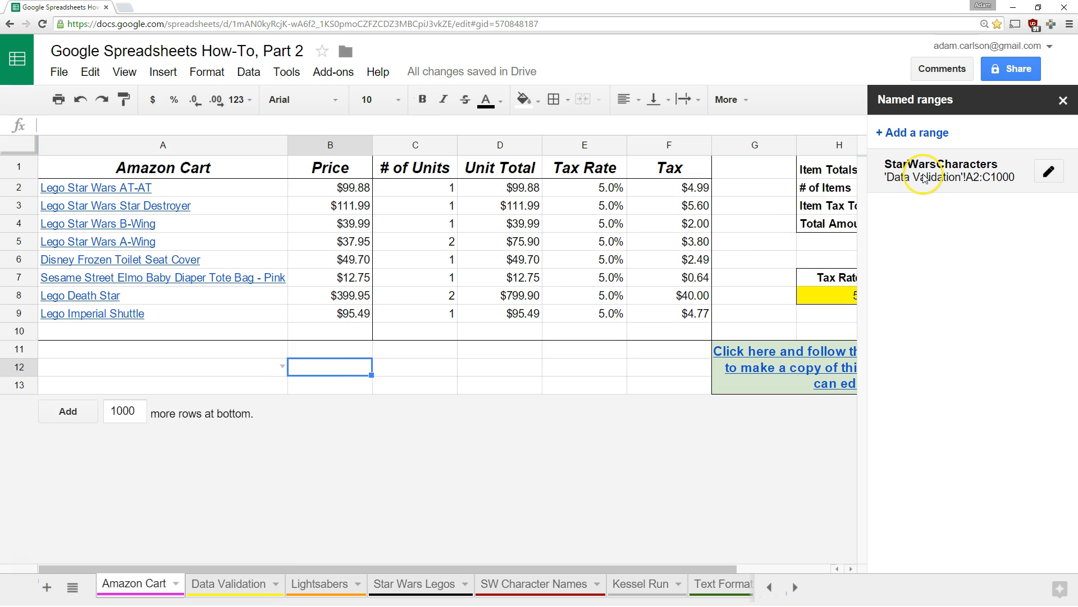